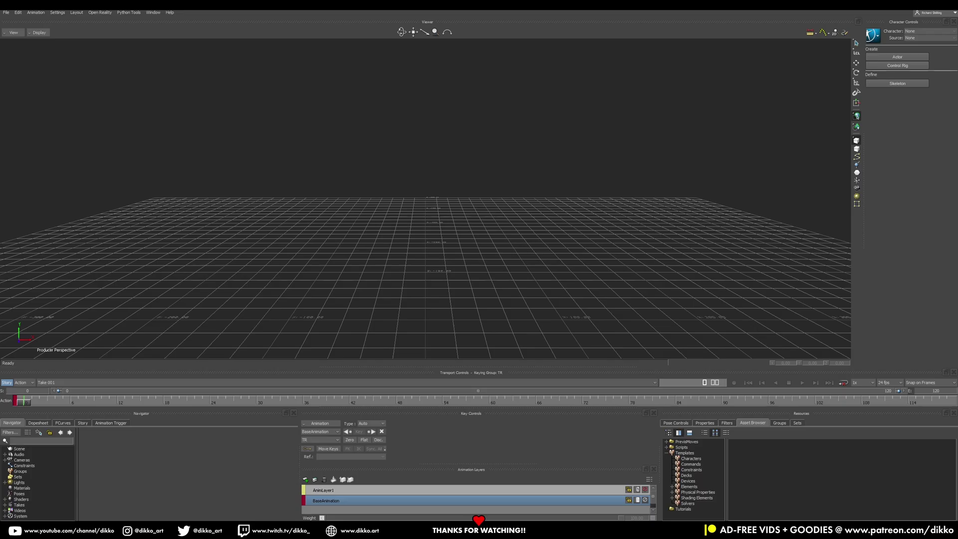
# Step: Scroll the CMU motion table to salsa subjects #60 and #61, then minimize the browser
pyautogui.moveTo(425, 266); pyautogui.dragTo(428, 276)
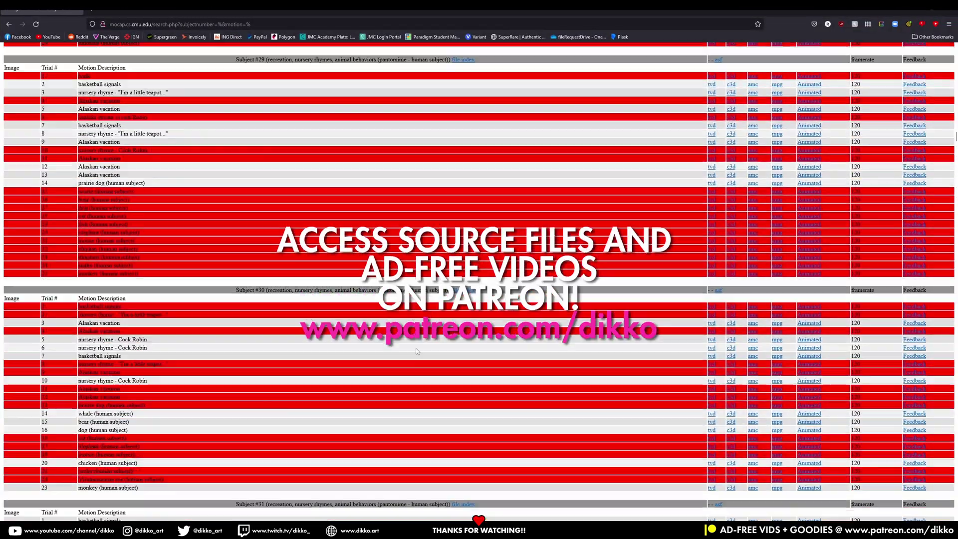
pyautogui.scroll(15, 417, 351)
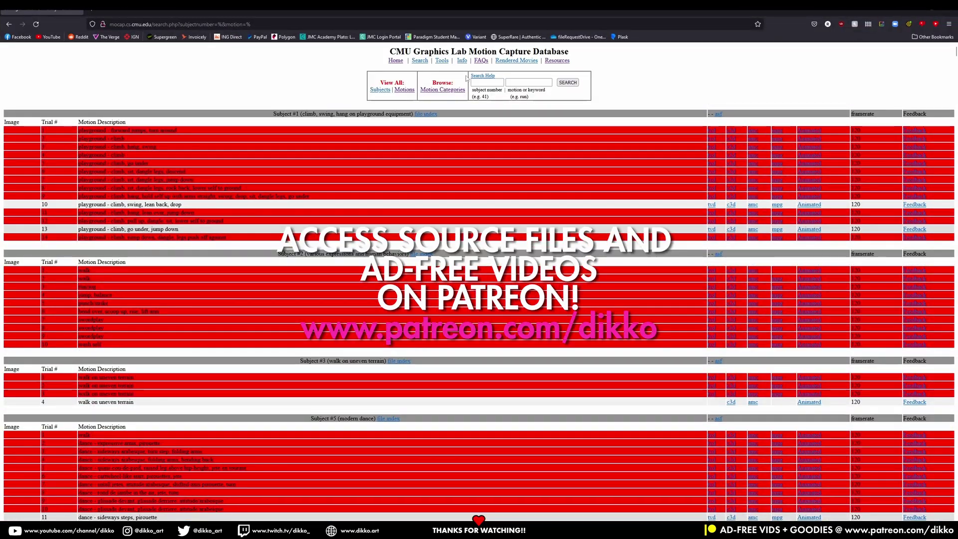
pyautogui.scroll(-5, 524, 149)
pyautogui.scroll(-5, 486, 240)
pyautogui.scroll(-5, 449, 322)
pyautogui.scroll(-5, 408, 408)
pyautogui.scroll(-1, 177, 402)
pyautogui.scroll(-2, 176, 402)
pyautogui.scroll(-2, 168, 407)
pyautogui.scroll(-2, 158, 410)
pyautogui.scroll(-3, 157, 411)
pyautogui.scroll(-3, 157, 411)
pyautogui.scroll(-3, 157, 410)
pyautogui.scroll(-3, 156, 412)
pyautogui.scroll(-3, 154, 411)
pyautogui.scroll(-2, 155, 408)
pyautogui.scroll(-2, 151, 409)
pyautogui.scroll(-1, 72, 355)
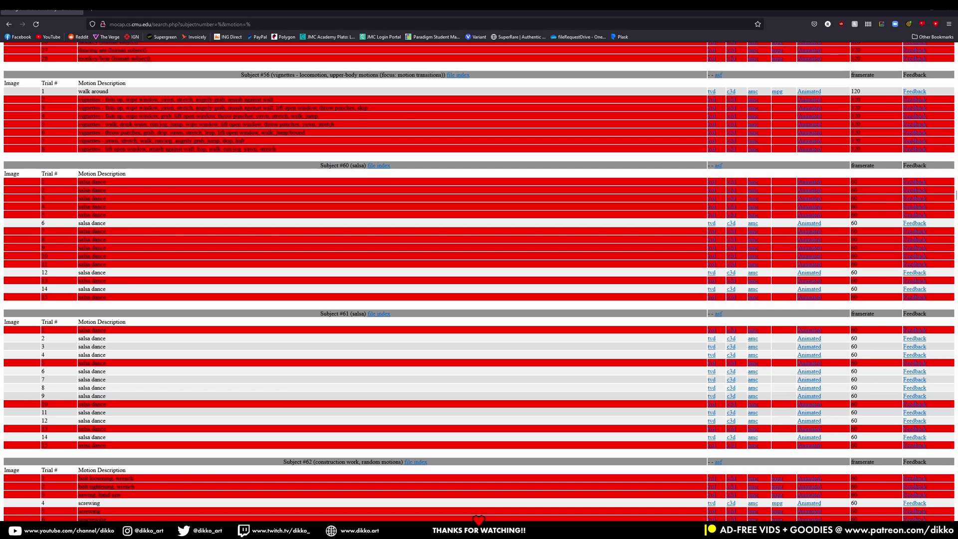
pyautogui.press('super+Down')
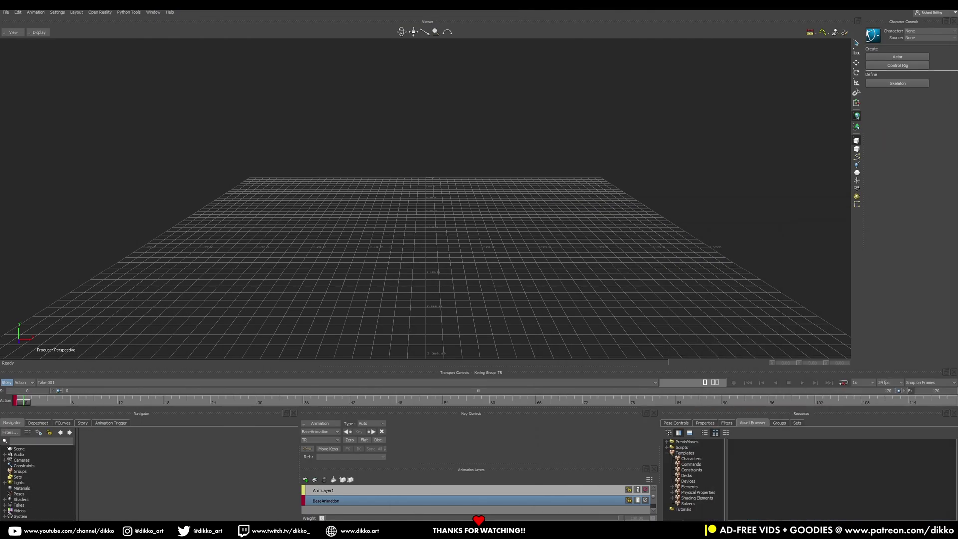
# Step: Import 60_01.c3d through 60_15.c3d from CMU Database/60 as separate takes with Motion File Import
pyautogui.click(7, 11)
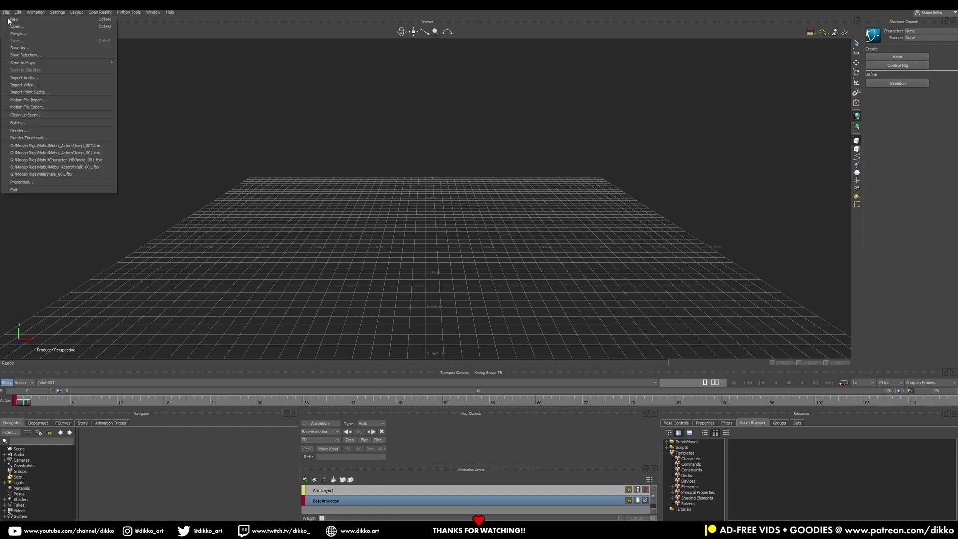
pyautogui.click(60, 100)
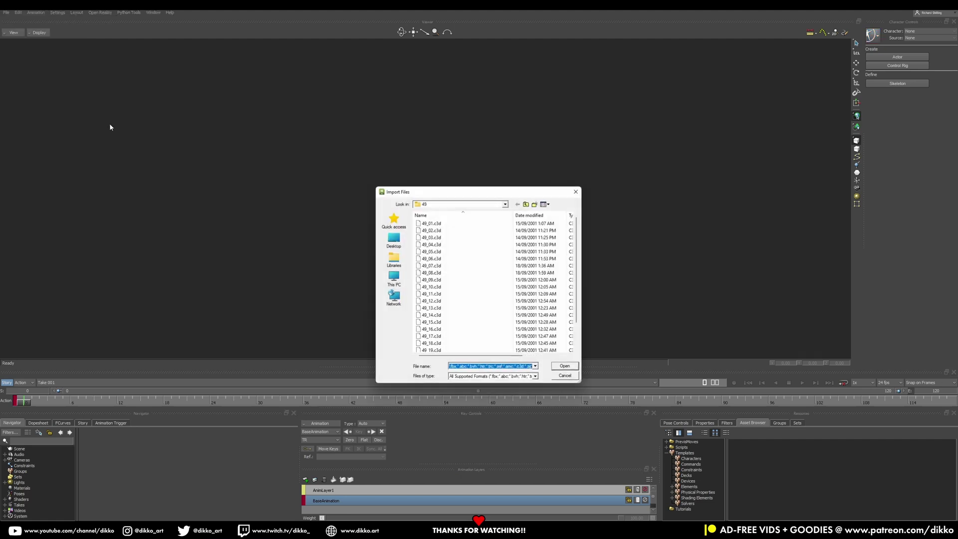
pyautogui.click(526, 204)
pyautogui.scroll(-3, 500, 284)
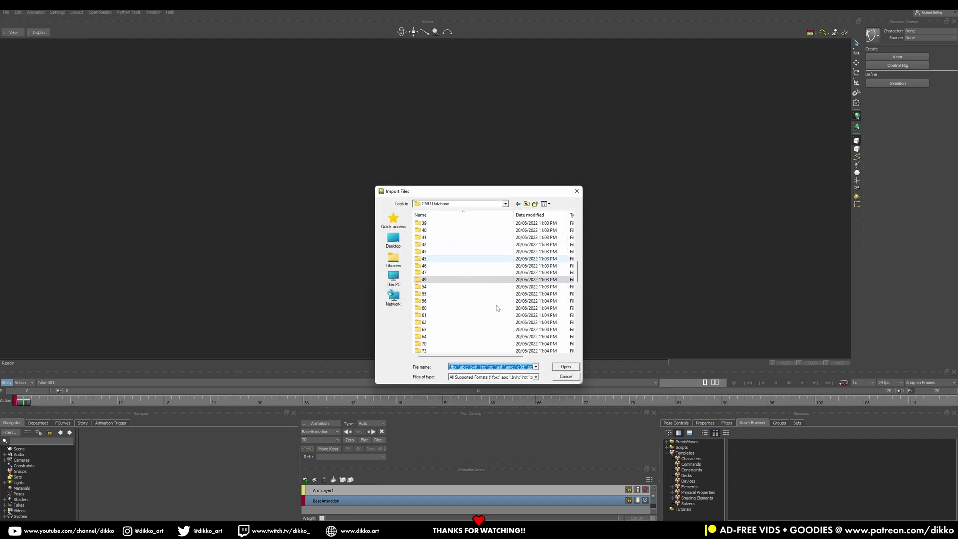
pyautogui.doubleClick(425, 308)
pyautogui.click(434, 225)
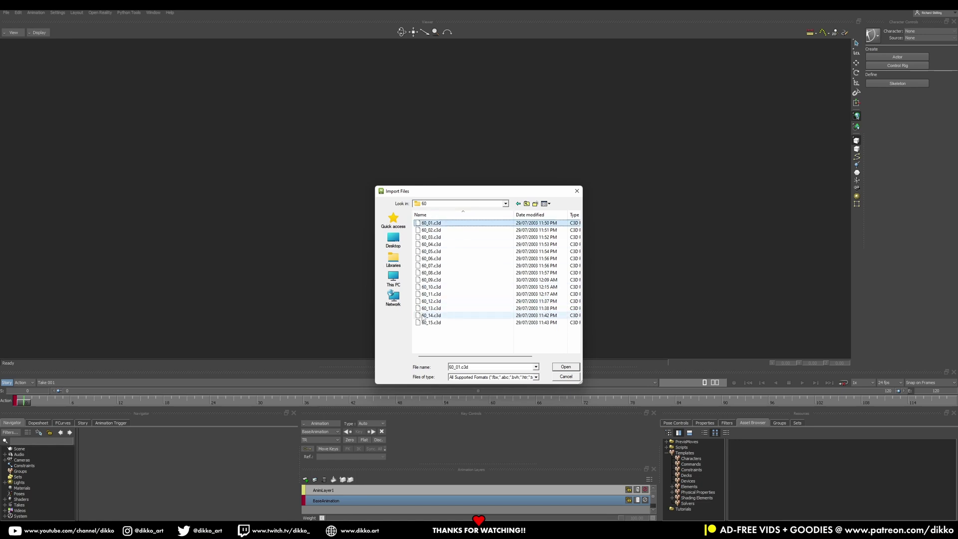
pyautogui.keyDown('shift'); pyautogui.click(430, 323); pyautogui.keyUp('shift')
pyautogui.click(566, 367)
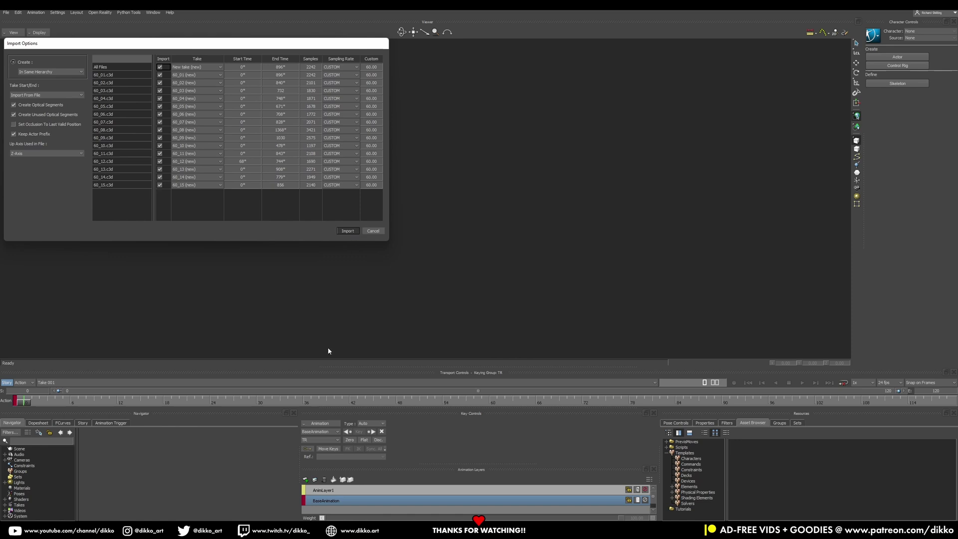
pyautogui.press('Return')
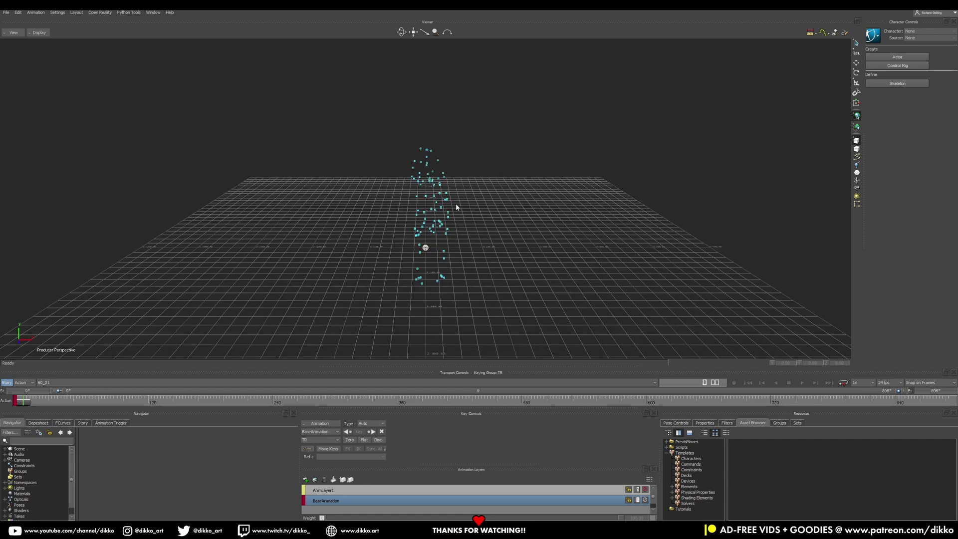
pyautogui.scroll(2, 429, 242)
# Step: Orbit and scrub to review both dancers' markers, then switch to take 60_05
pyautogui.moveTo(348, 240); pyautogui.dragTo(126, 366)
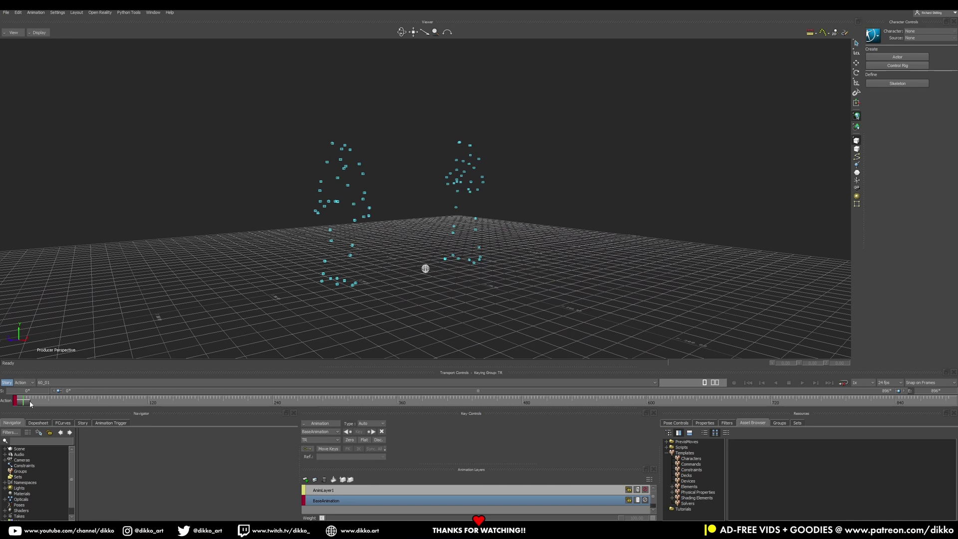
pyautogui.moveTo(29, 405); pyautogui.dragTo(61, 402)
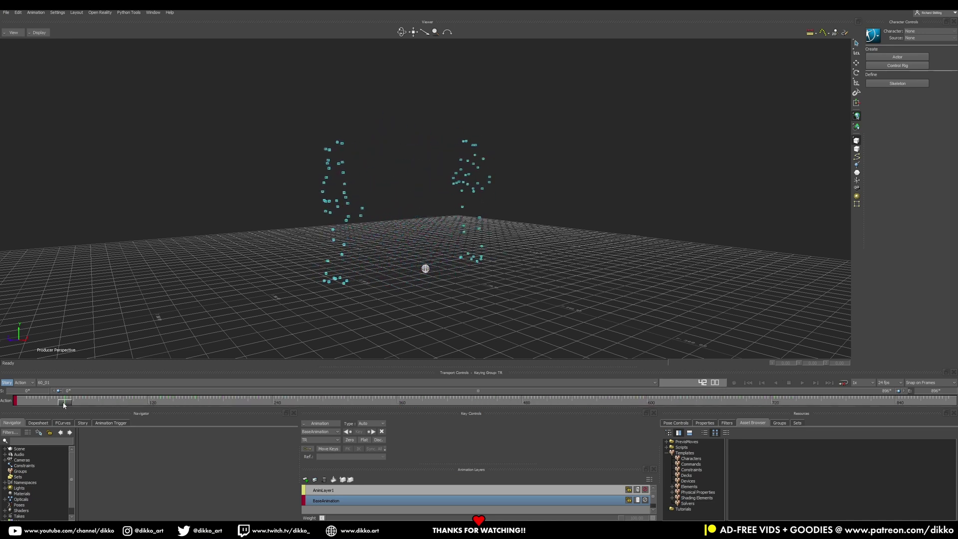
pyautogui.click(51, 383)
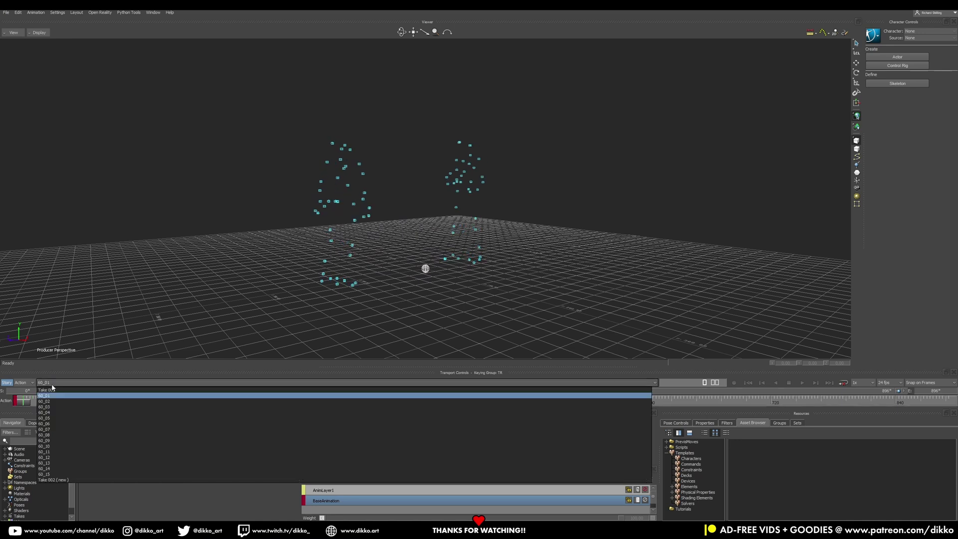
pyautogui.click(51, 422)
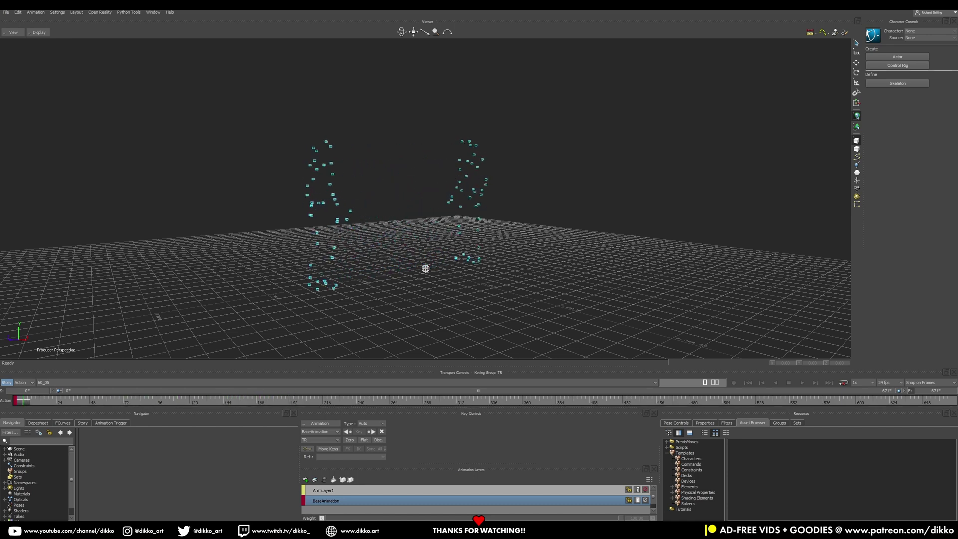
pyautogui.moveTo(455, 203)
pyautogui.keyDown('ctrl'); pyautogui.keyDown('shift'); pyautogui.mouseDown()
pyautogui.moveTo(355, 231)
pyautogui.moveTo(407, 223)
pyautogui.moveTo(413, 203)
pyautogui.moveTo(446, 194)
pyautogui.moveTo(439, 197)
pyautogui.mouseUp(); pyautogui.keyUp('shift'); pyautogui.keyUp('ctrl')
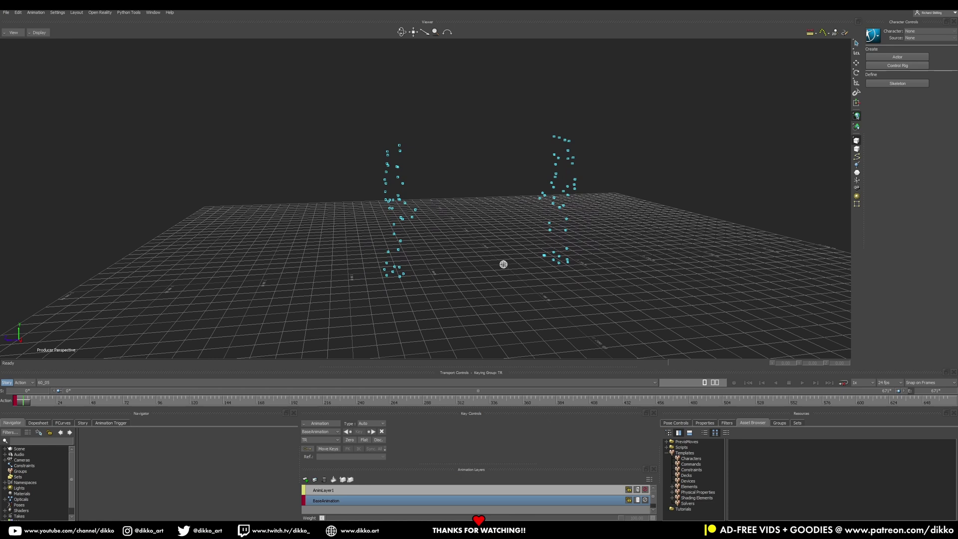
pyautogui.keyDown('ctrl'); pyautogui.keyDown('shift'); pyautogui.moveTo(485, 206); pyautogui.dragTo(479, 230); pyautogui.keyUp('shift'); pyautogui.keyUp('ctrl')
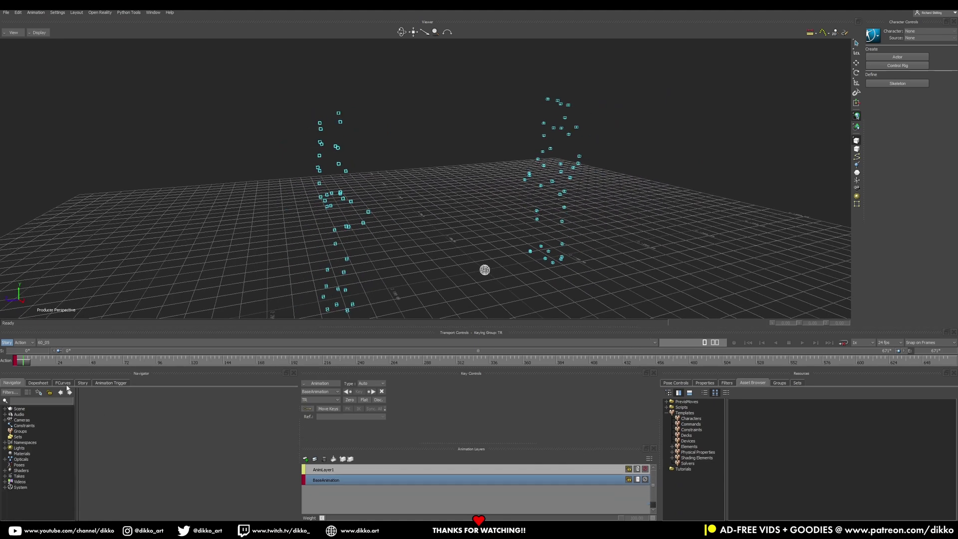
# Step: Switch back to take 60_01 and drop an Actor among the marker clouds
pyautogui.click(43, 342)
pyautogui.click(45, 379)
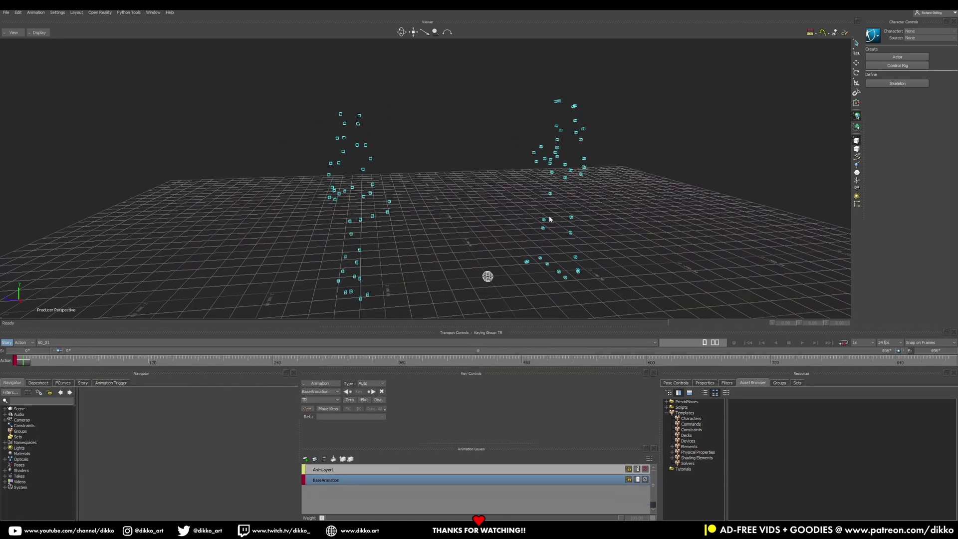
pyautogui.moveTo(494, 254); pyautogui.dragTo(484, 246)
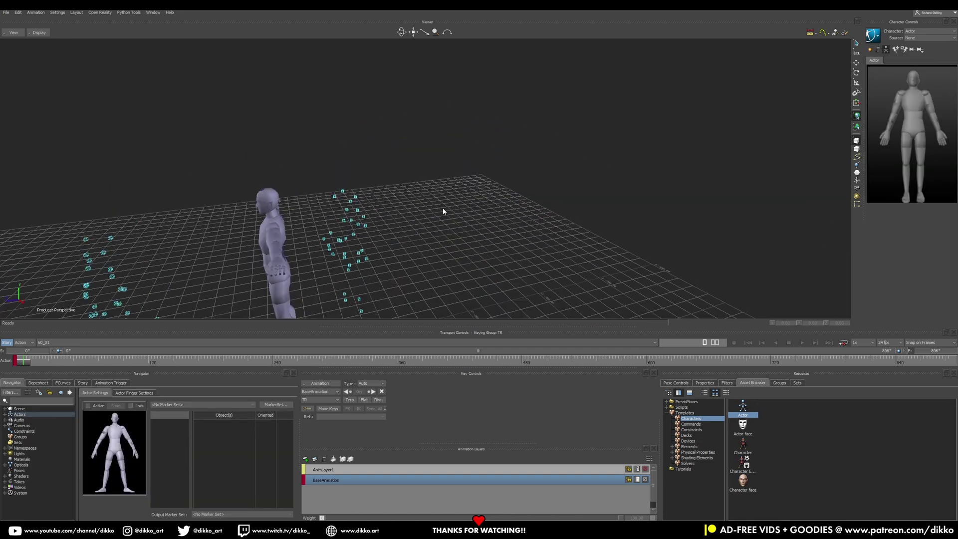
pyautogui.scroll(5, 417, 280)
pyautogui.moveTo(416, 280)
pyautogui.keyDown('ctrl'); pyautogui.keyDown('shift'); pyautogui.mouseDown()
pyautogui.moveTo(503, 245)
pyautogui.moveTo(579, 237)
pyautogui.mouseUp(); pyautogui.keyUp('shift'); pyautogui.keyUp('ctrl')
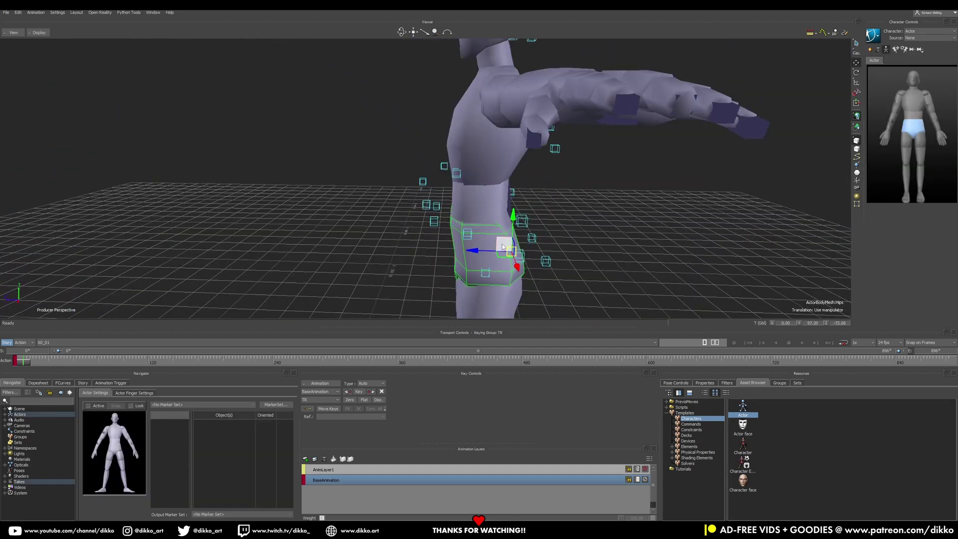
pyautogui.scroll(-5, 503, 244)
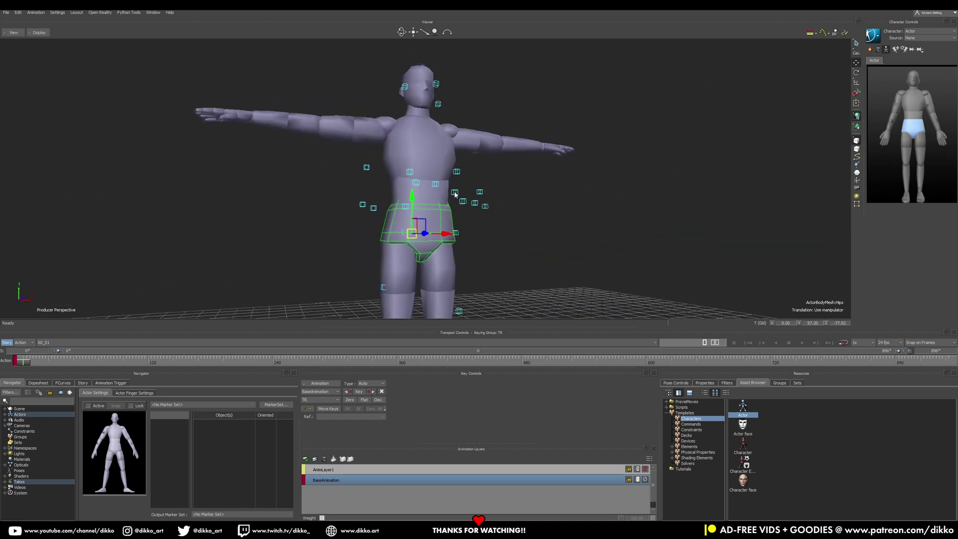
pyautogui.click(454, 194)
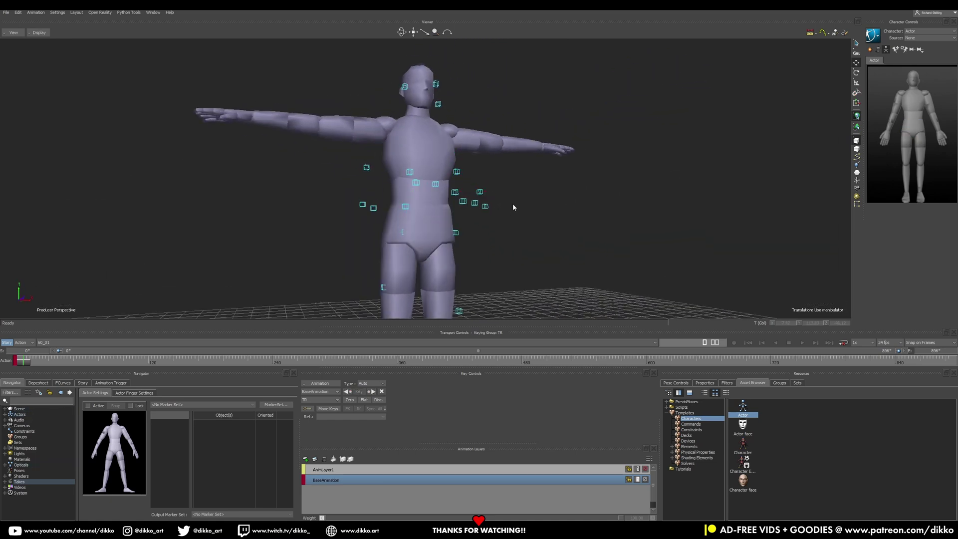
# Step: Save the scene with Save As under the name Set60-Salsa
pyautogui.click(5, 12)
pyautogui.click(23, 71)
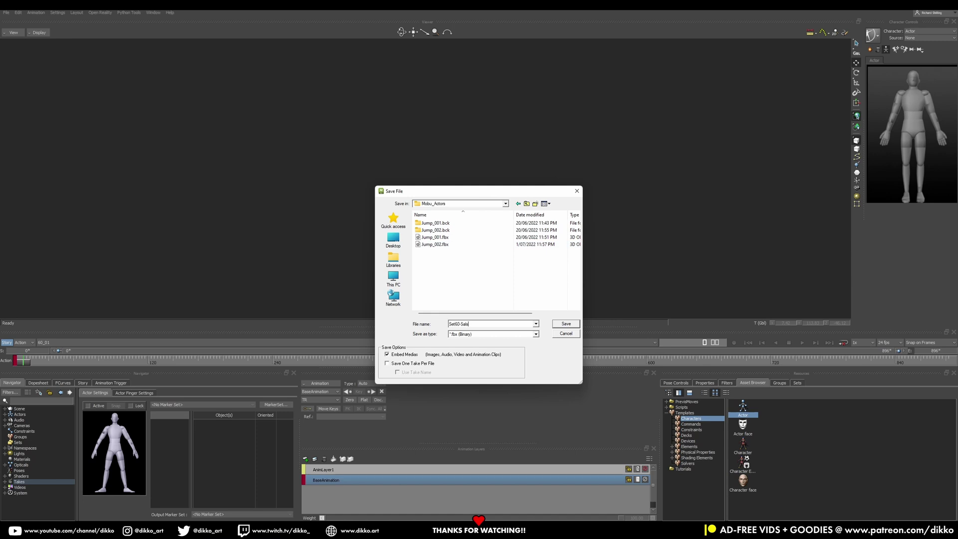
pyautogui.click(567, 324)
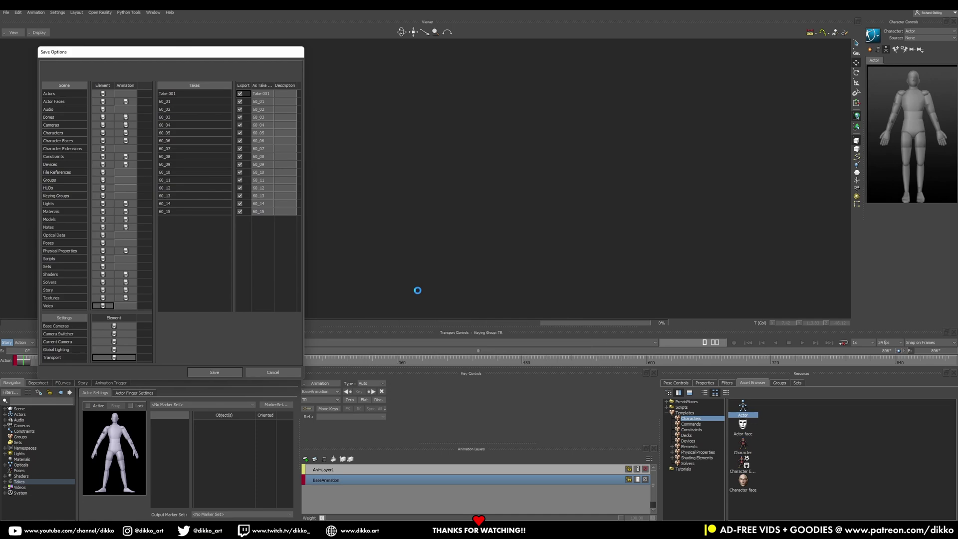
# Step: Lower the first actor's left arm, bend its left elbow forward, and scale the left shoulder
pyautogui.click(458, 221)
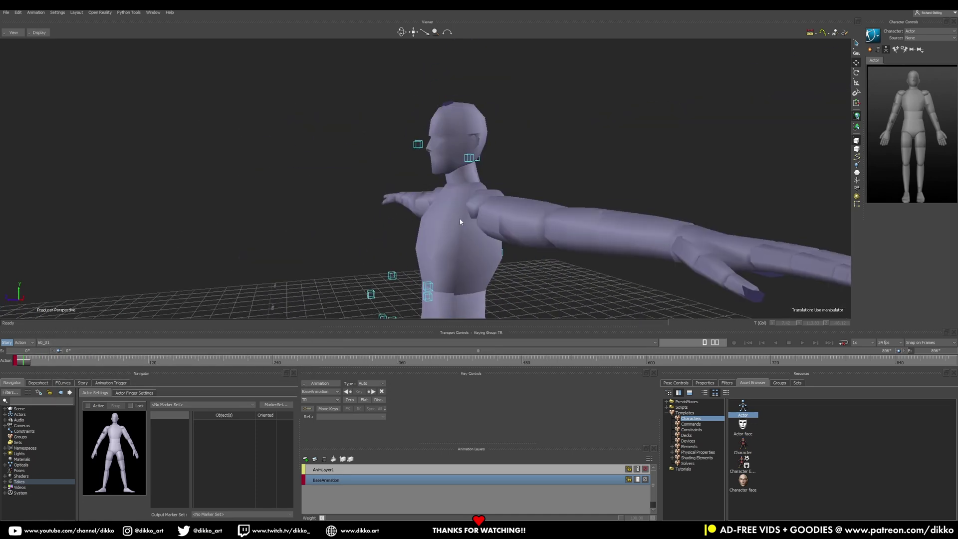
pyautogui.keyDown('alt'); pyautogui.moveTo(439, 240); pyautogui.dragTo(467, 239); pyautogui.keyUp('alt')
pyautogui.press('r')
pyautogui.click(447, 90)
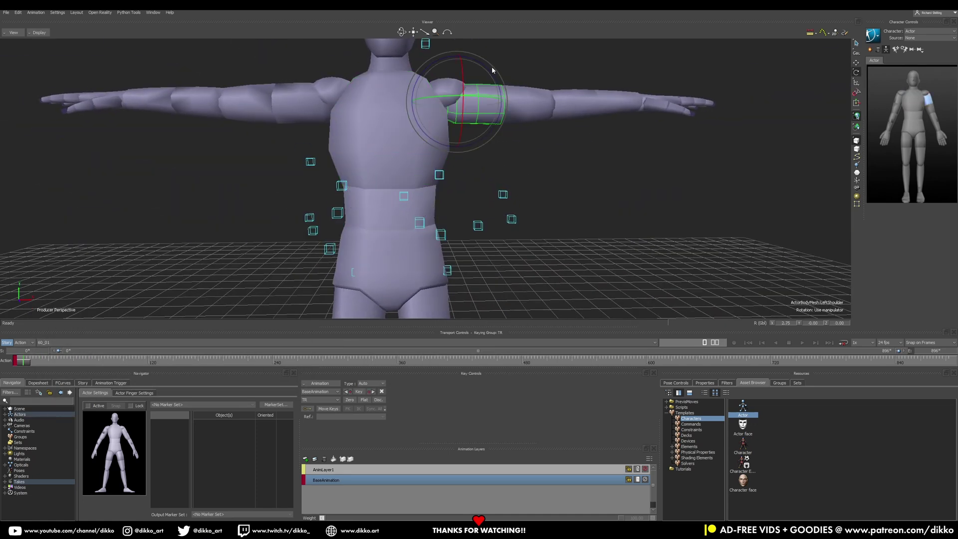
pyautogui.moveTo(450, 91)
pyautogui.mouseDown()
pyautogui.moveTo(465, 144)
pyautogui.moveTo(509, 146)
pyautogui.mouseUp()
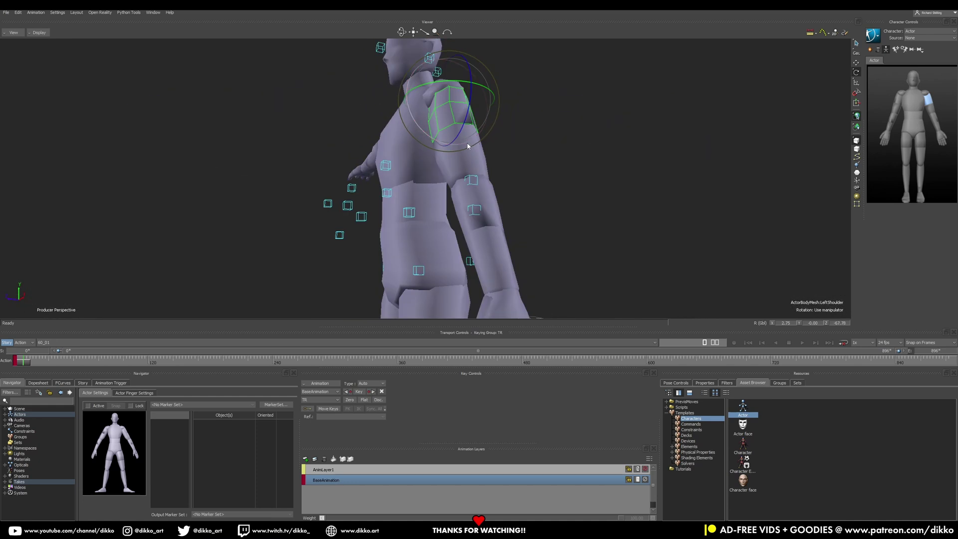
pyautogui.press('Down')
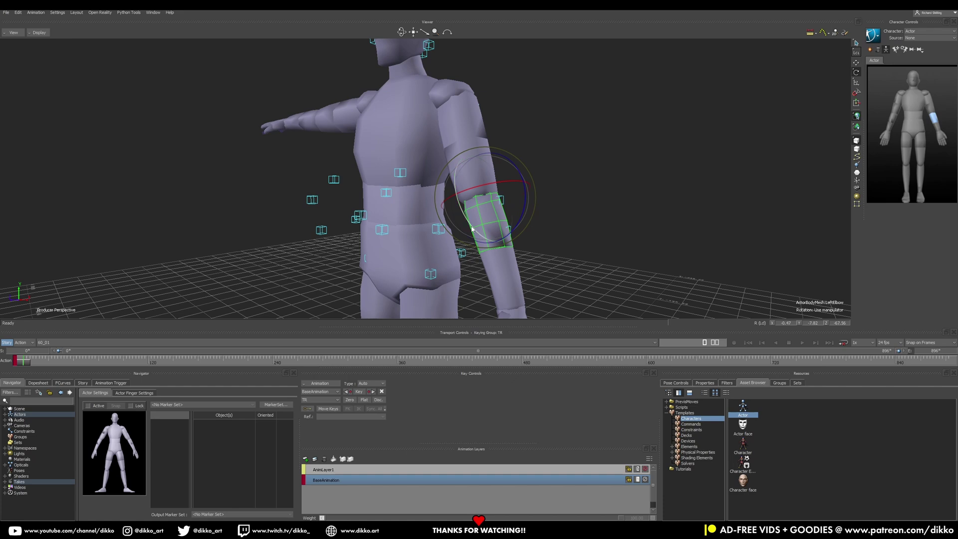
pyautogui.moveTo(473, 226)
pyautogui.mouseDown()
pyautogui.moveTo(479, 195)
pyautogui.moveTo(501, 263)
pyautogui.moveTo(432, 118)
pyautogui.moveTo(508, 175)
pyautogui.moveTo(445, 158)
pyautogui.moveTo(473, 154)
pyautogui.moveTo(460, 245)
pyautogui.moveTo(487, 247)
pyautogui.moveTo(476, 246)
pyautogui.moveTo(474, 285)
pyautogui.moveTo(513, 202)
pyautogui.moveTo(468, 224)
pyautogui.moveTo(480, 210)
pyautogui.mouseUp()
pyautogui.click(432, 118)
pyautogui.press('s')
pyautogui.press('s')
# Step: Rotate the first actor's right upper arm down and check its right shoulder and elbow
pyautogui.click(326, 87)
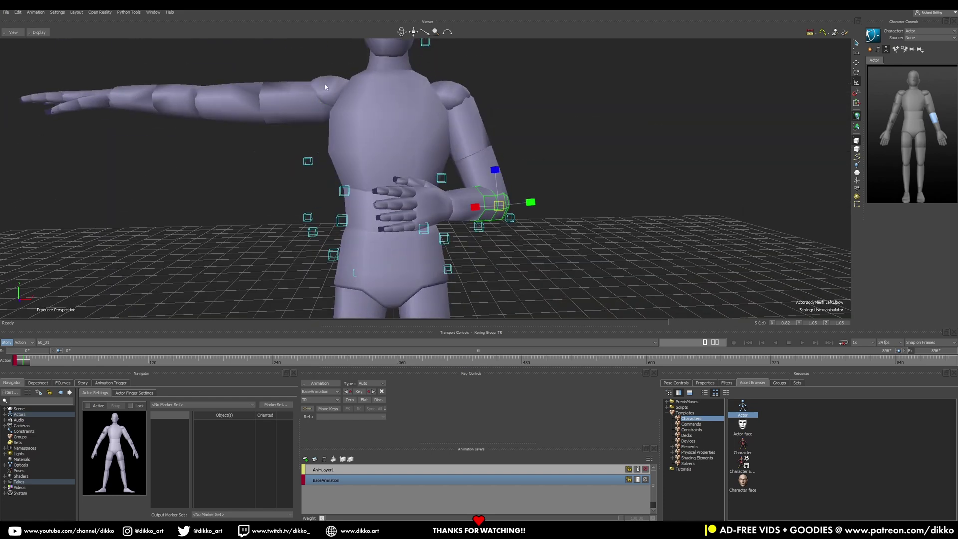
pyautogui.click(330, 94)
pyautogui.keyDown('alt'); pyautogui.moveTo(329, 94); pyautogui.dragTo(330, 156); pyautogui.keyUp('alt')
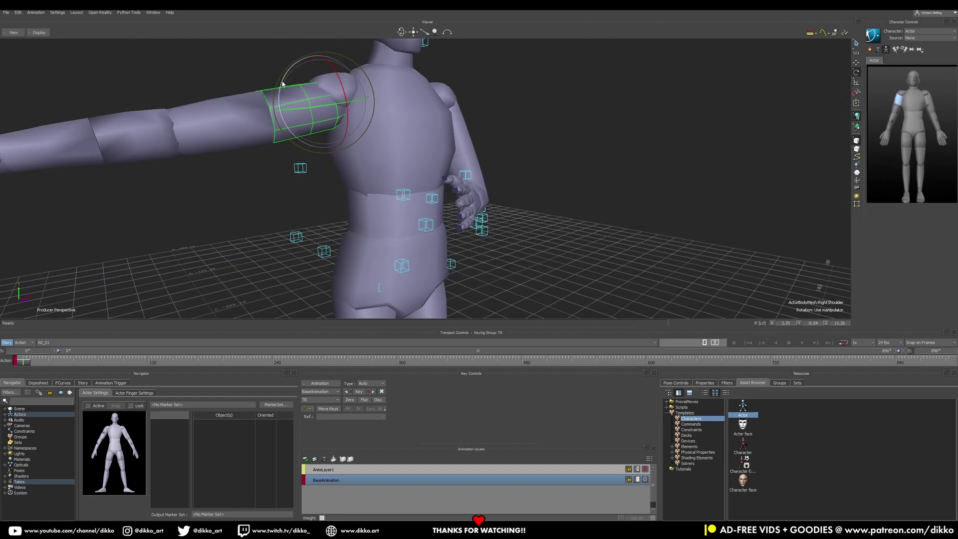
pyautogui.moveTo(282, 84)
pyautogui.mouseDown()
pyautogui.moveTo(322, 149)
pyautogui.moveTo(386, 163)
pyautogui.moveTo(368, 240)
pyautogui.moveTo(366, 173)
pyautogui.moveTo(470, 206)
pyautogui.moveTo(402, 184)
pyautogui.mouseUp()
pyautogui.click(307, 67)
pyautogui.click(366, 174)
# Step: Check the first actor's hip, left thigh, lower leg and foot against the markers
pyautogui.click(439, 125)
pyautogui.click(386, 109)
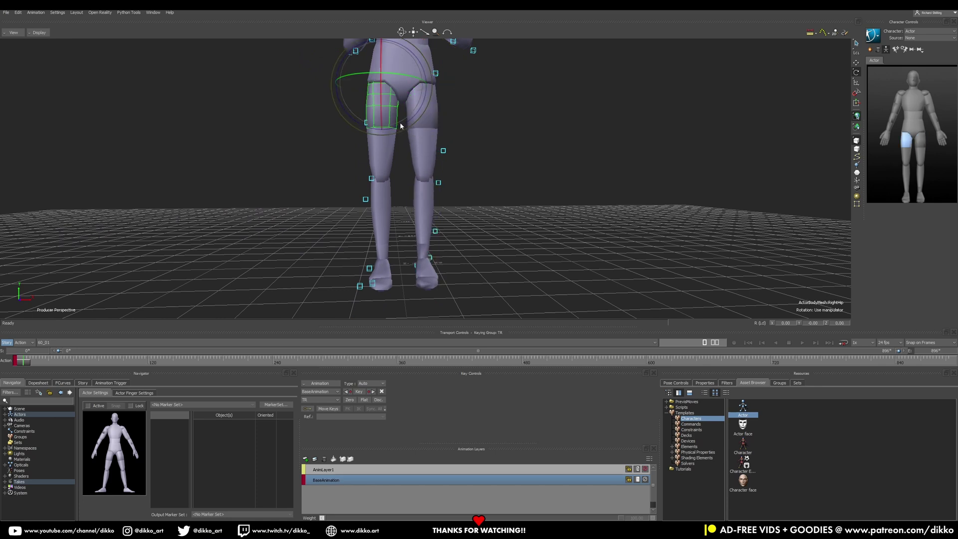
pyautogui.moveTo(385, 109)
pyautogui.keyDown('alt'); pyautogui.mouseDown()
pyautogui.moveTo(383, 198)
pyautogui.moveTo(472, 211)
pyautogui.mouseUp(); pyautogui.keyUp('alt')
pyautogui.click(383, 199)
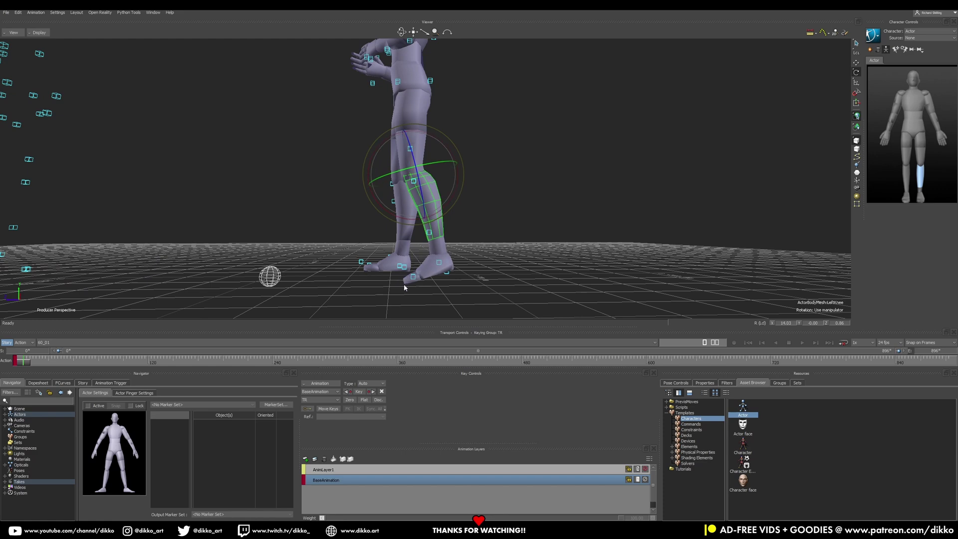
pyautogui.click(405, 276)
# Step: Check the waist, neck and forearms, then add a second actor, Actor 1
pyautogui.moveTo(405, 276)
pyautogui.keyDown('alt'); pyautogui.mouseDown()
pyautogui.moveTo(486, 227)
pyautogui.moveTo(466, 187)
pyautogui.mouseUp(); pyautogui.keyUp('alt')
pyautogui.keyDown('alt'); pyautogui.moveTo(467, 187); pyautogui.dragTo(536, 263, button='right'); pyautogui.keyUp('alt')
pyautogui.keyDown('alt'); pyautogui.moveTo(535, 262); pyautogui.dragTo(414, 197); pyautogui.keyUp('alt')
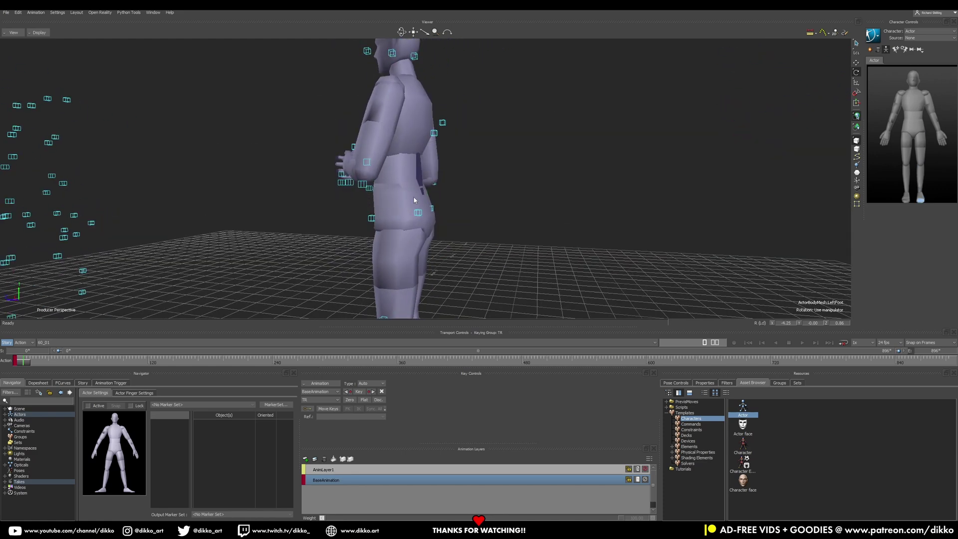
pyautogui.click(459, 169)
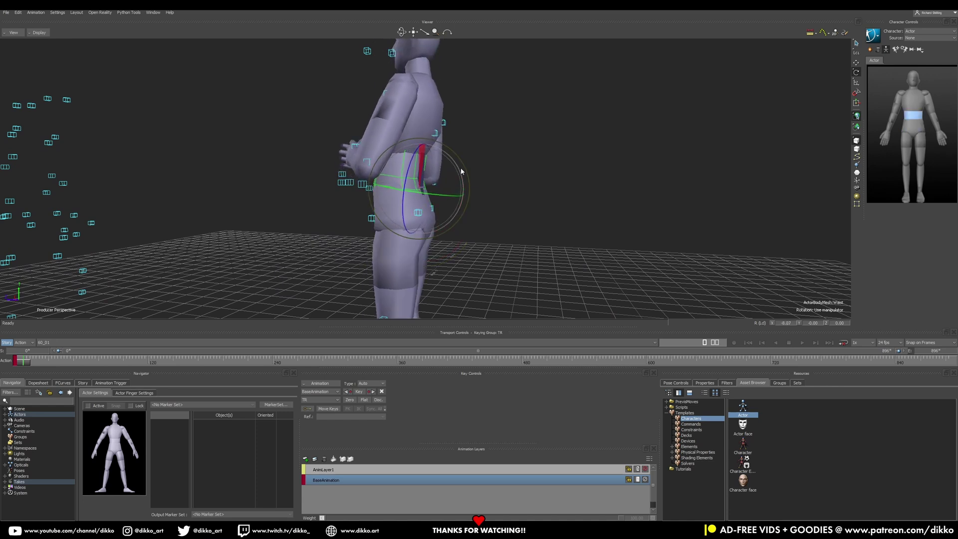
pyautogui.scroll(-3, 461, 172)
pyautogui.click(427, 135)
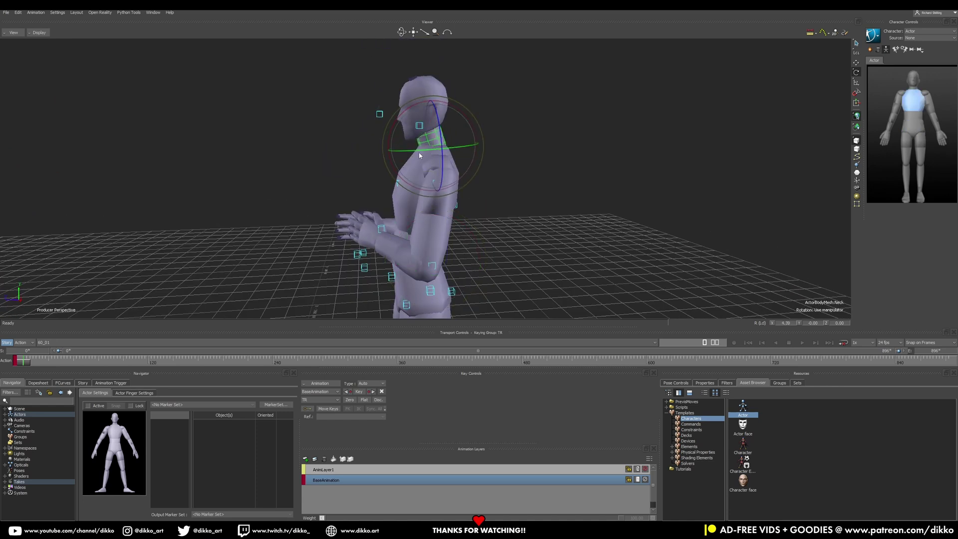
pyautogui.moveTo(478, 154)
pyautogui.keyDown('alt'); pyautogui.mouseDown()
pyautogui.moveTo(450, 251)
pyautogui.moveTo(449, 225)
pyautogui.moveTo(481, 230)
pyautogui.moveTo(354, 267)
pyautogui.mouseUp(); pyautogui.keyUp('alt')
pyautogui.click(479, 228)
pyautogui.click(404, 220)
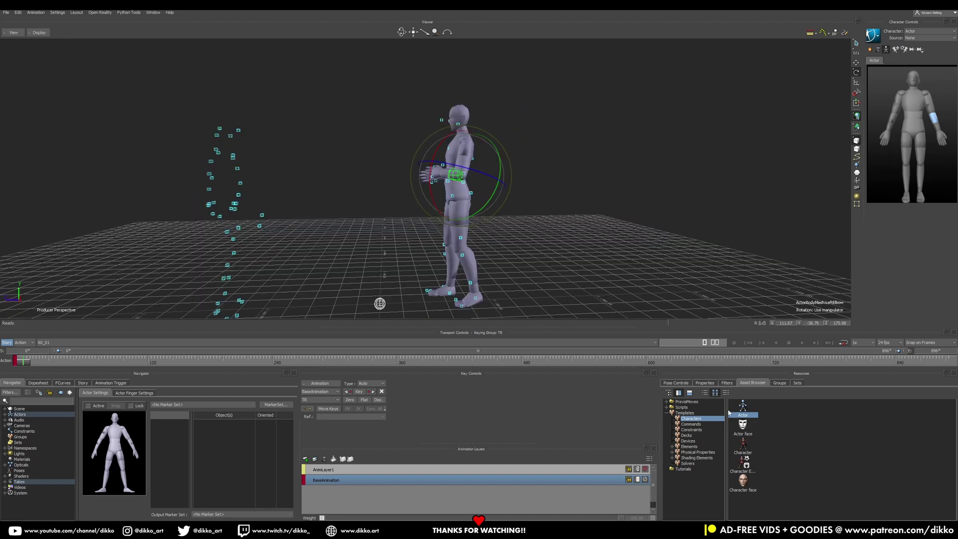
pyautogui.moveTo(744, 409)
pyautogui.mouseDown()
pyautogui.moveTo(449, 225)
pyautogui.moveTo(540, 193)
pyautogui.moveTo(518, 283)
pyautogui.moveTo(494, 244)
pyautogui.mouseUp()
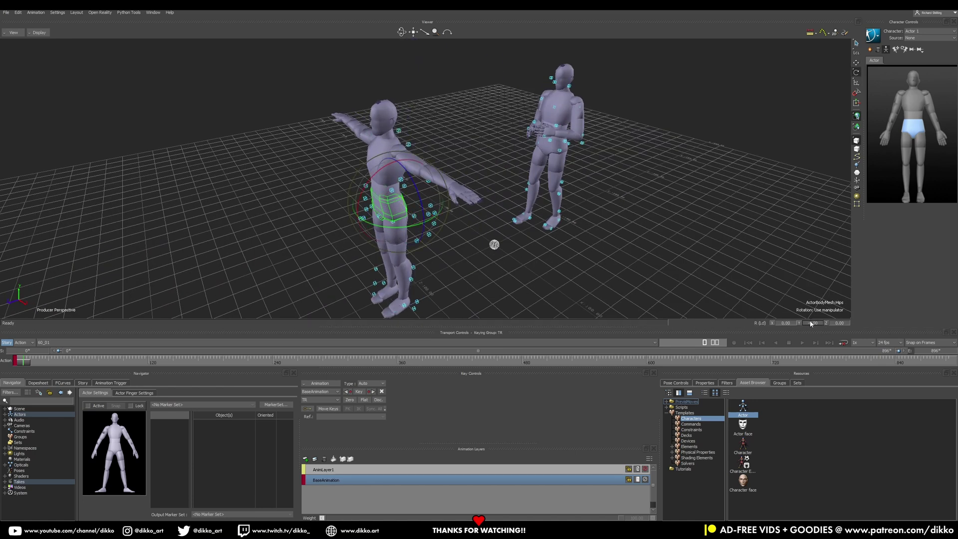
# Step: Turn Actor 1 and move its hips toward the other dancer's markers
pyautogui.moveTo(809, 323); pyautogui.dragTo(811, 323)
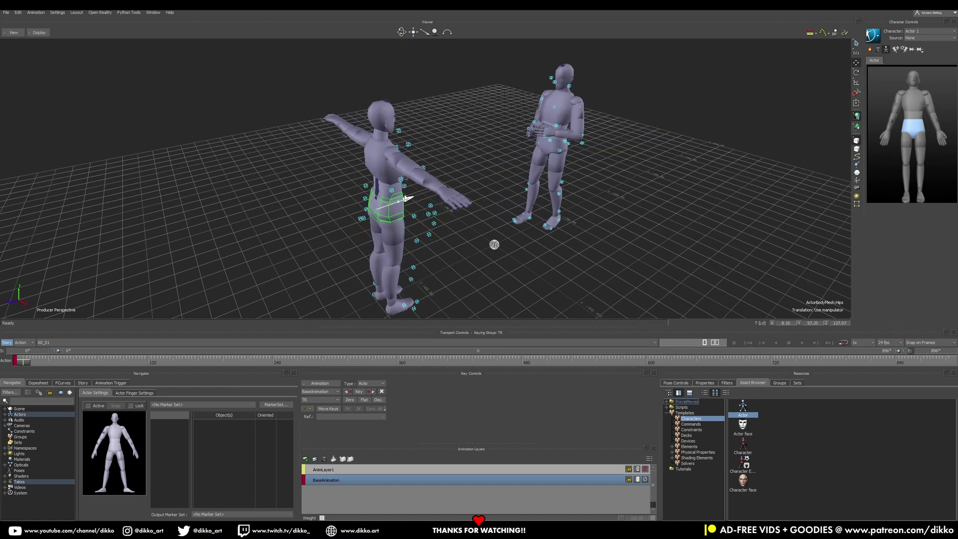
pyautogui.keyDown('alt'); pyautogui.moveTo(495, 244); pyautogui.dragTo(422, 163); pyautogui.keyUp('alt')
pyautogui.moveTo(322, 160)
pyautogui.keyDown('alt'); pyautogui.mouseDown()
pyautogui.moveTo(246, 250)
pyautogui.moveTo(392, 160)
pyautogui.mouseUp(); pyautogui.keyUp('alt')
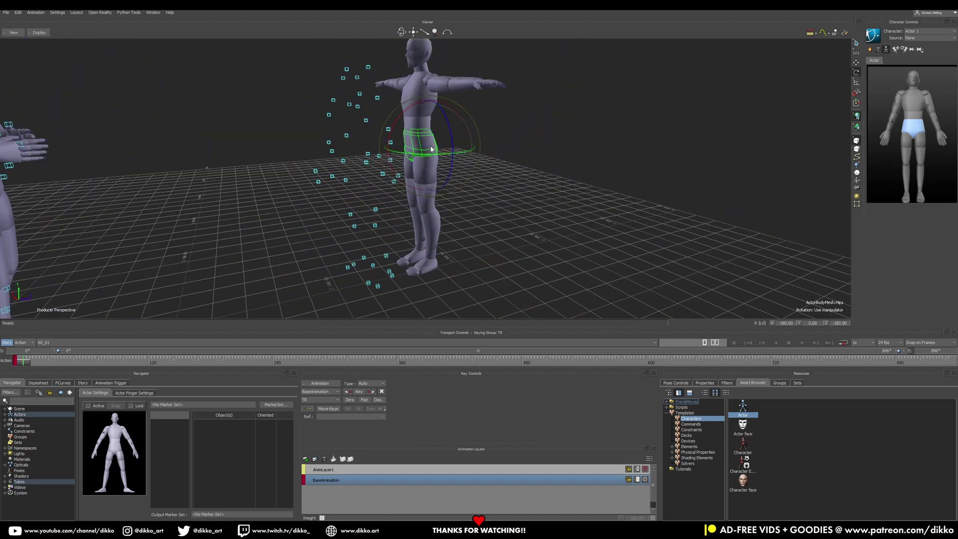
pyautogui.hotkey('ctrl', 'z')
pyautogui.press('s')
pyautogui.click(418, 107)
pyautogui.moveTo(431, 157)
pyautogui.keyDown('alt'); pyautogui.mouseDown()
pyautogui.moveTo(447, 181)
pyautogui.moveTo(405, 149)
pyautogui.mouseUp(); pyautogui.keyUp('alt')
pyautogui.click(401, 150)
pyautogui.press('t')
pyautogui.moveTo(410, 117)
pyautogui.keyDown('alt'); pyautogui.mouseDown()
pyautogui.moveTo(323, 172)
pyautogui.moveTo(380, 175)
pyautogui.mouseUp(); pyautogui.keyUp('alt')
pyautogui.click(386, 196)
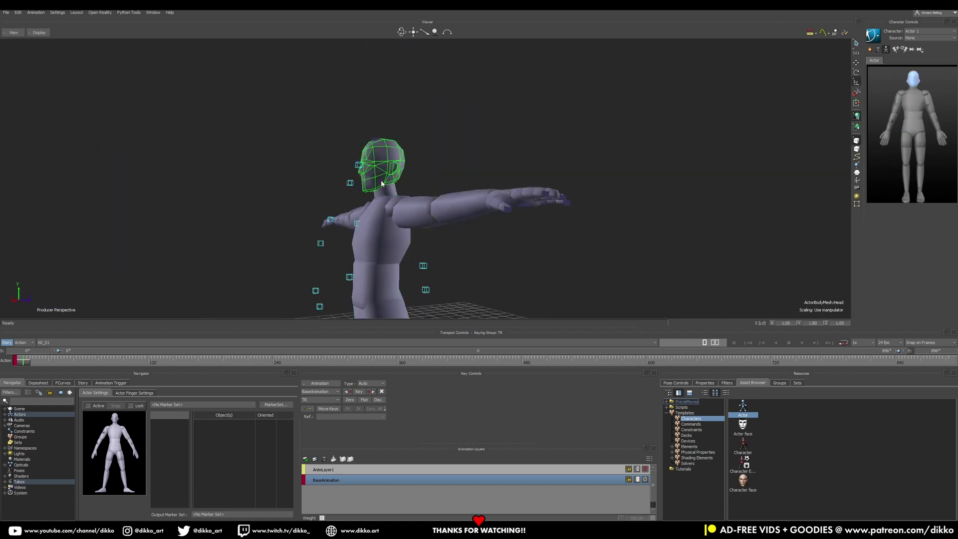
pyautogui.keyDown('alt'); pyautogui.moveTo(379, 184); pyautogui.dragTo(545, 185); pyautogui.keyUp('alt')
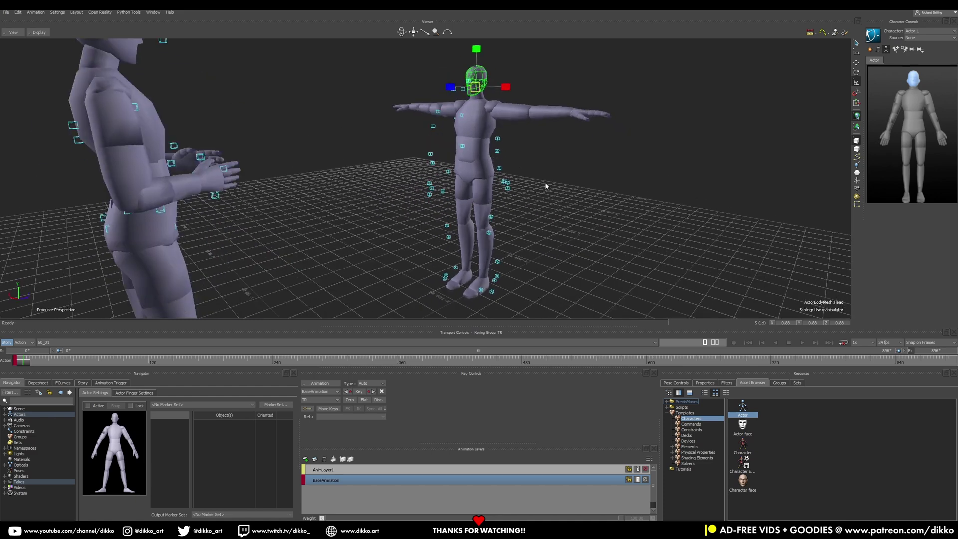
# Step: Enable X-Ray display and rotate Actor 1's upper body toward its markers
pyautogui.click(39, 32)
pyautogui.click(52, 59)
pyautogui.moveTo(390, 143)
pyautogui.keyDown('alt'); pyautogui.mouseDown()
pyautogui.moveTo(456, 129)
pyautogui.moveTo(426, 186)
pyautogui.moveTo(431, 165)
pyautogui.mouseUp(); pyautogui.keyUp('alt')
pyautogui.click(411, 193)
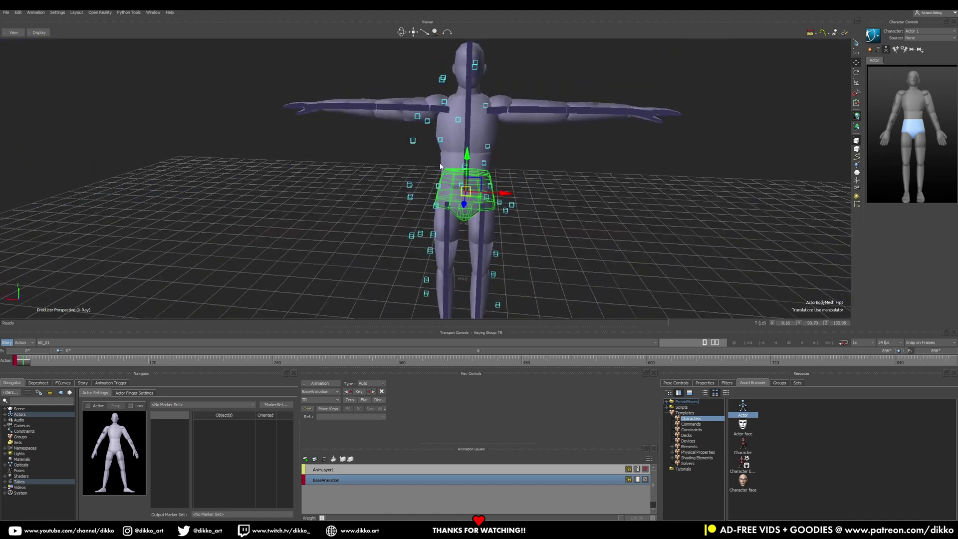
pyautogui.moveTo(431, 165)
pyautogui.keyDown('alt'); pyautogui.mouseDown()
pyautogui.moveTo(484, 224)
pyautogui.moveTo(484, 243)
pyautogui.moveTo(380, 242)
pyautogui.moveTo(488, 127)
pyautogui.mouseUp(); pyautogui.keyUp('alt')
pyautogui.press('e')
pyautogui.press('w')
pyautogui.moveTo(476, 179)
pyautogui.mouseDown()
pyautogui.moveTo(472, 153)
pyautogui.moveTo(493, 181)
pyautogui.moveTo(525, 155)
pyautogui.moveTo(526, 168)
pyautogui.moveTo(477, 197)
pyautogui.moveTo(549, 199)
pyautogui.moveTo(521, 200)
pyautogui.mouseUp()
# Step: Check Actor 1's chest, left hip and nearby hip markers from low and front angles
pyautogui.click(472, 153)
pyautogui.click(525, 156)
pyautogui.keyDown('alt'); pyautogui.moveTo(459, 199); pyautogui.dragTo(443, 197); pyautogui.keyUp('alt')
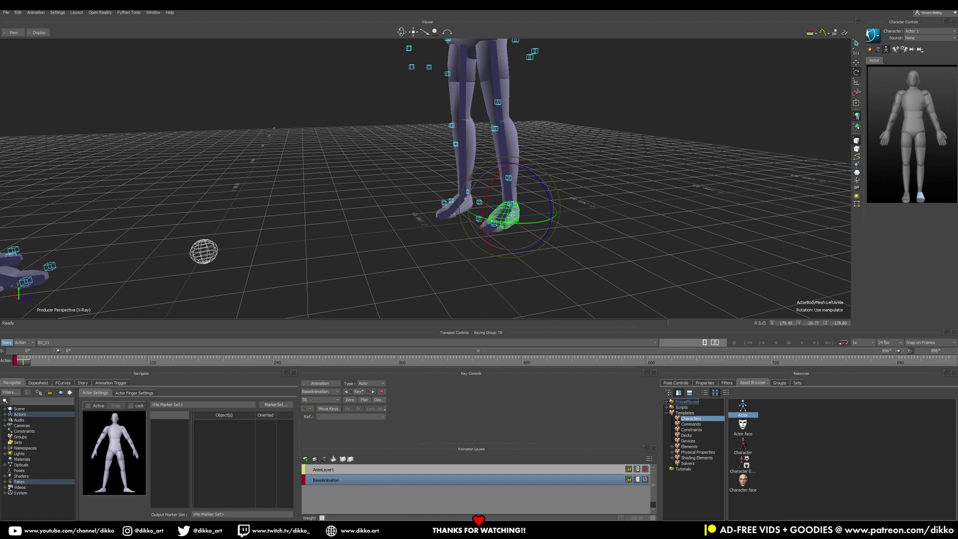
pyautogui.keyDown('alt'); pyautogui.moveTo(447, 150); pyautogui.dragTo(446, 136); pyautogui.keyUp('alt')
pyautogui.click(441, 174)
pyautogui.click(361, 171)
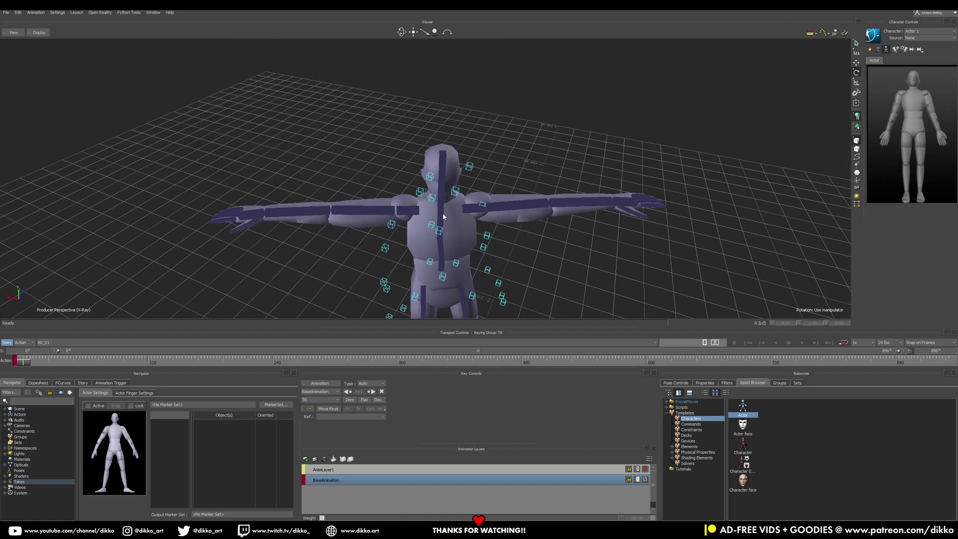
pyautogui.moveTo(361, 171)
pyautogui.keyDown('alt'); pyautogui.mouseDown()
pyautogui.moveTo(477, 211)
pyautogui.moveTo(475, 229)
pyautogui.moveTo(535, 256)
pyautogui.moveTo(423, 154)
pyautogui.moveTo(496, 140)
pyautogui.moveTo(500, 121)
pyautogui.moveTo(492, 174)
pyautogui.moveTo(407, 168)
pyautogui.moveTo(450, 172)
pyautogui.moveTo(419, 139)
pyautogui.moveTo(463, 153)
pyautogui.moveTo(514, 214)
pyautogui.moveTo(431, 184)
pyautogui.moveTo(539, 173)
pyautogui.mouseUp(); pyautogui.keyUp('alt')
# Step: Select Actor 1's chest, right collar and shoulders, and rotate the left arm down from T-pose
pyautogui.click(477, 210)
pyautogui.click(423, 155)
pyautogui.click(419, 139)
pyautogui.click(514, 160)
pyautogui.moveTo(527, 125)
pyautogui.mouseDown()
pyautogui.moveTo(533, 164)
pyautogui.moveTo(502, 203)
pyautogui.moveTo(472, 157)
pyautogui.moveTo(522, 131)
pyautogui.moveTo(470, 126)
pyautogui.moveTo(577, 145)
pyautogui.moveTo(512, 123)
pyautogui.mouseUp()
pyautogui.click(467, 148)
# Step: Shrink Actor 1's left arm segment slightly and rotate its left shoulder and elbow
pyautogui.click(470, 126)
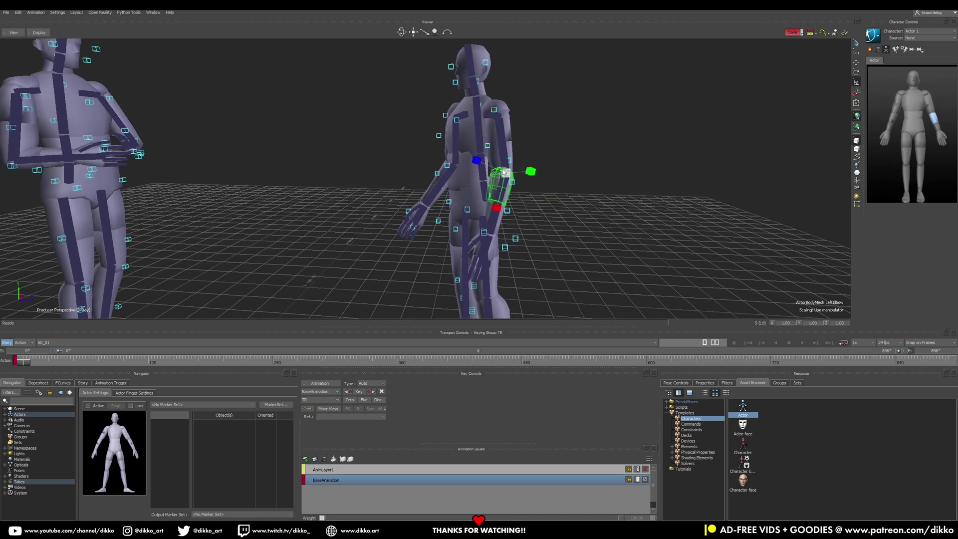
pyautogui.moveTo(506, 173); pyautogui.dragTo(507, 192)
pyautogui.click(494, 112)
pyautogui.press('r')
pyautogui.keyDown('alt'); pyautogui.moveTo(495, 113); pyautogui.dragTo(502, 140); pyautogui.keyUp('alt')
pyautogui.click(471, 173)
# Step: Orbit around both figures to verify their marker fit, then reselect the first actor's hips
pyautogui.moveTo(472, 172)
pyautogui.keyDown('alt'); pyautogui.mouseDown()
pyautogui.moveTo(483, 205)
pyautogui.moveTo(462, 193)
pyautogui.mouseUp(); pyautogui.keyUp('alt')
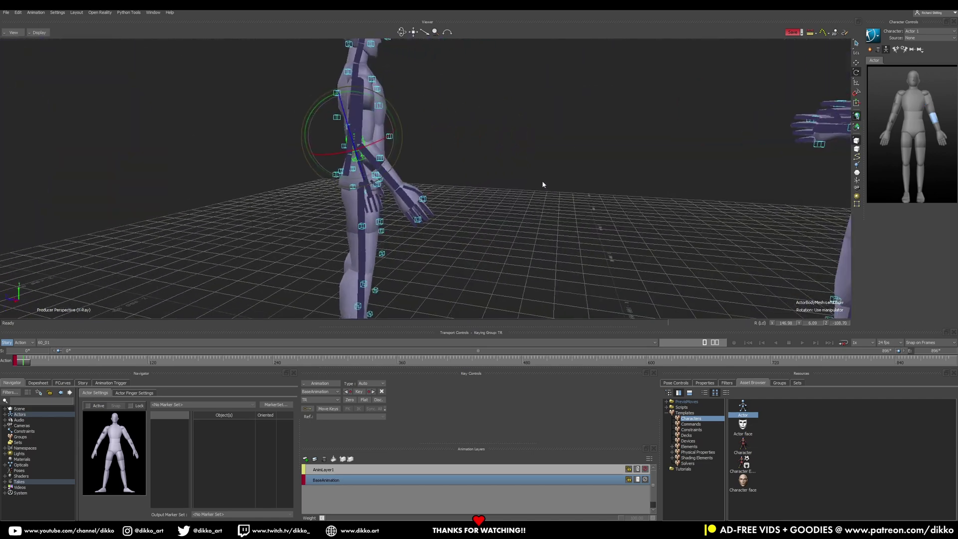
pyautogui.keyDown('alt'); pyautogui.moveTo(462, 193); pyautogui.dragTo(549, 181); pyautogui.keyUp('alt')
pyautogui.click(399, 229)
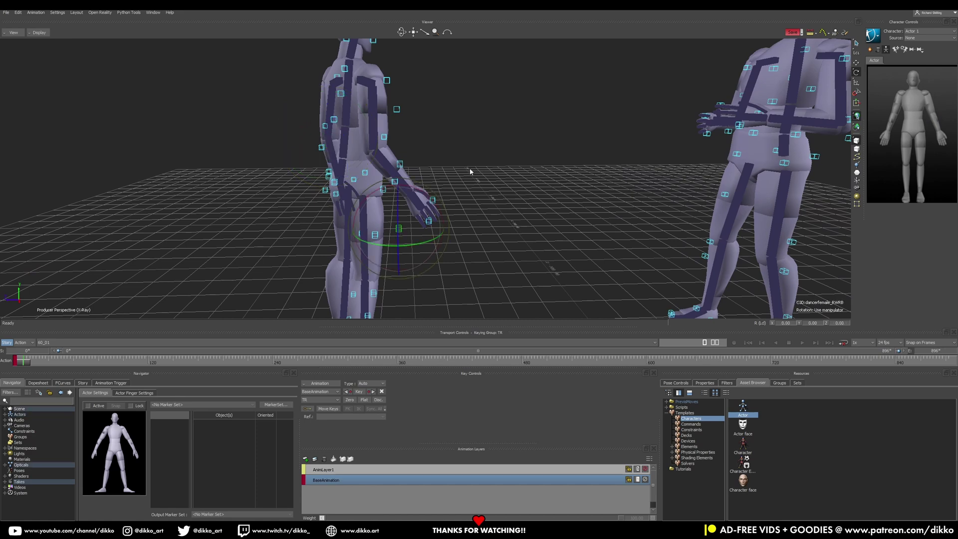
pyautogui.keyDown('alt'); pyautogui.moveTo(392, 226); pyautogui.dragTo(479, 244); pyautogui.keyUp('alt')
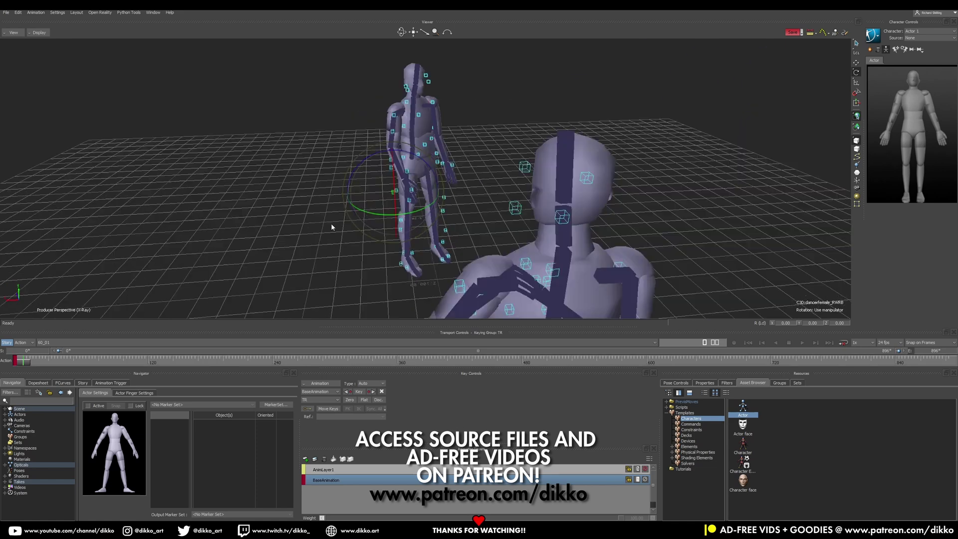
pyautogui.moveTo(263, 216); pyautogui.dragTo(320, 167, button='middle')
pyautogui.scroll(5, 320, 166)
pyautogui.click(461, 132)
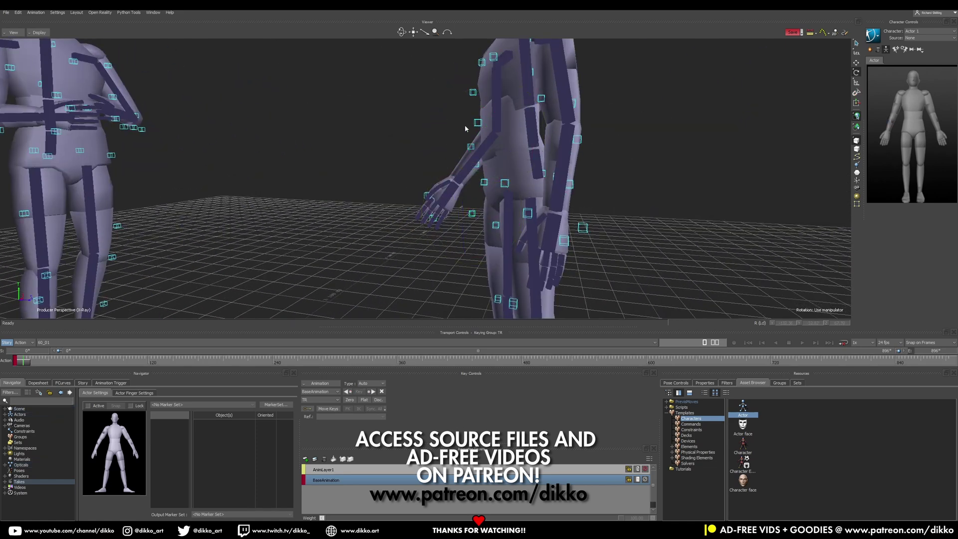
pyautogui.click(473, 136)
pyautogui.scroll(-3, 473, 138)
pyautogui.scroll(-2, 337, 150)
pyautogui.scroll(-2, 242, 156)
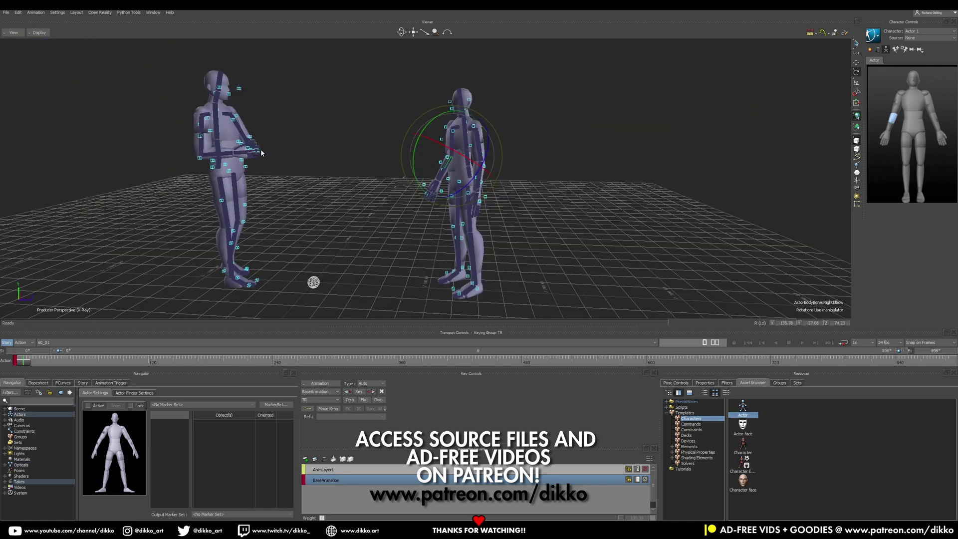
pyautogui.scroll(5, 435, 198)
pyautogui.moveTo(434, 197); pyautogui.dragTo(502, 217, button='middle')
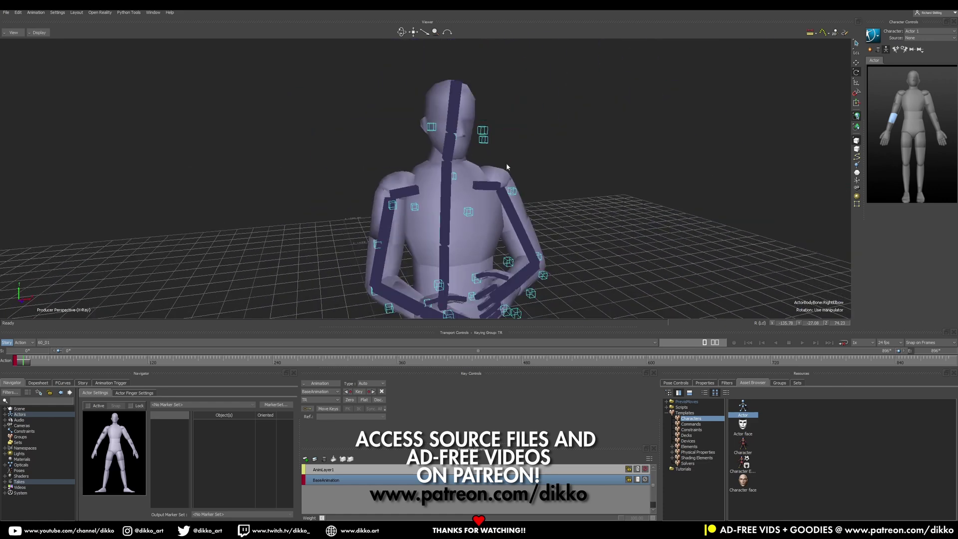
pyautogui.scroll(-5, 502, 216)
pyautogui.click(449, 224)
pyautogui.moveTo(299, 429)
pyautogui.mouseDown()
pyautogui.moveTo(336, 429)
pyautogui.moveTo(500, 386)
pyautogui.mouseUp()
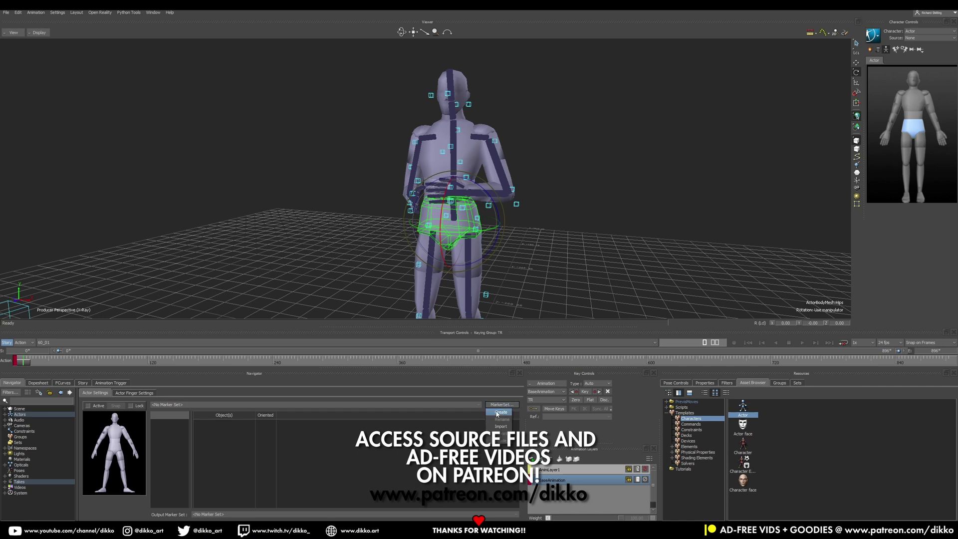
# Step: Create a marker set and assign the head, chest and back markers to the actor
pyautogui.click(498, 413)
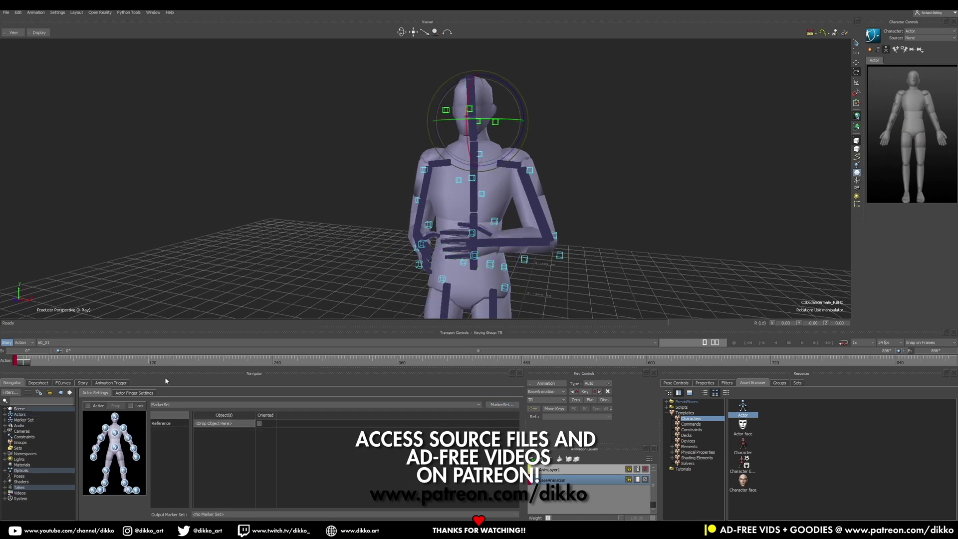
pyautogui.click(5, 471)
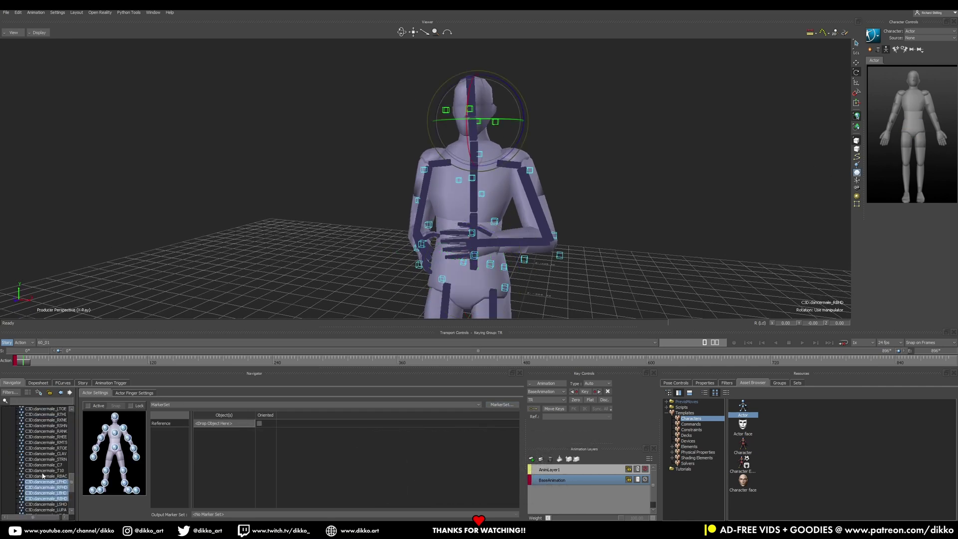
pyautogui.moveTo(43, 476); pyautogui.dragTo(117, 419)
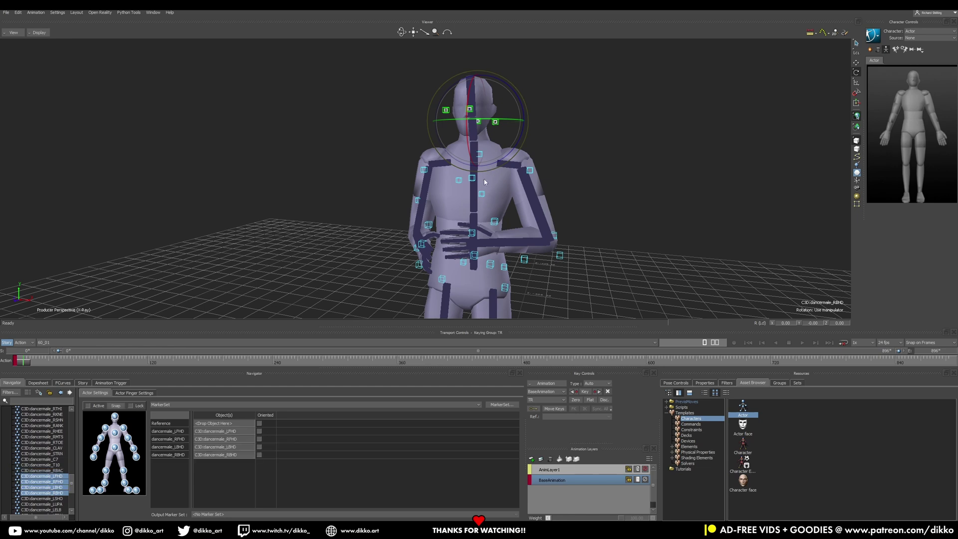
pyautogui.click(58, 454)
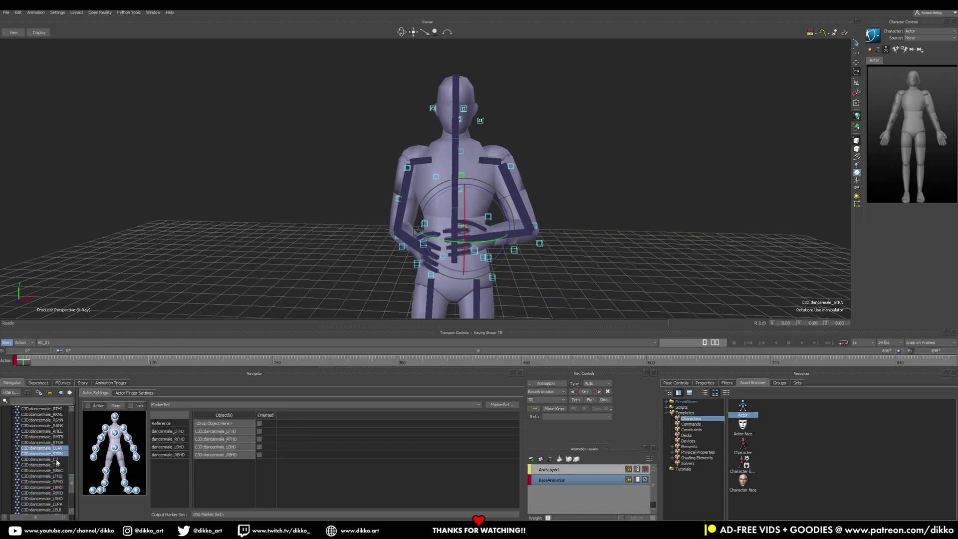
pyautogui.keyDown('shift'); pyautogui.click(57, 465); pyautogui.keyUp('shift')
pyautogui.moveTo(360, 240)
pyautogui.keyDown('alt'); pyautogui.mouseDown()
pyautogui.moveTo(451, 244)
pyautogui.moveTo(381, 293)
pyautogui.mouseUp(); pyautogui.keyUp('alt')
pyautogui.keyDown('shift'); pyautogui.click(53, 471); pyautogui.keyUp('shift')
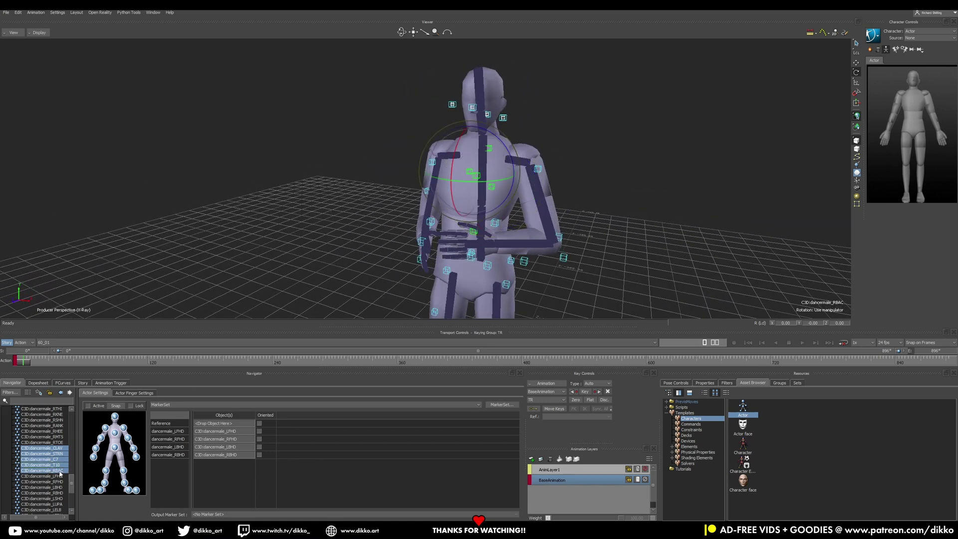
pyautogui.keyDown('alt'); pyautogui.moveTo(46, 457); pyautogui.dragTo(114, 438); pyautogui.keyUp('alt')
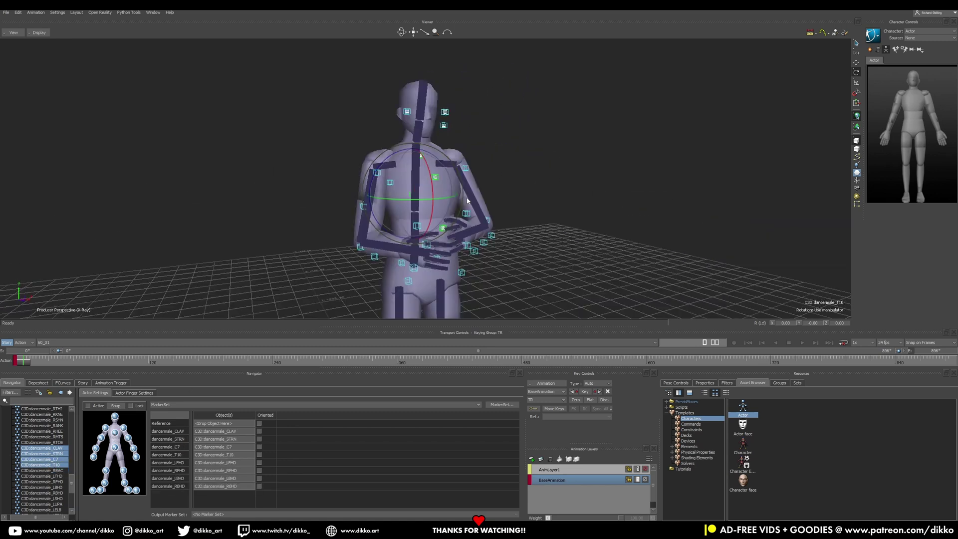
pyautogui.keyDown('alt'); pyautogui.moveTo(484, 195); pyautogui.dragTo(431, 202); pyautogui.keyUp('alt')
# Step: Assign the left shoulder marker to the male actor's figure
pyautogui.click(526, 161)
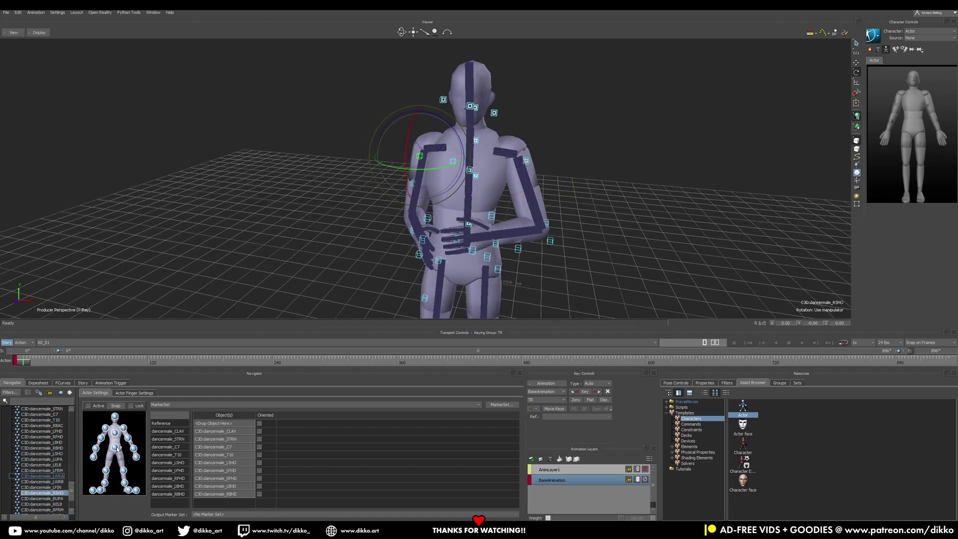
pyautogui.keyDown('alt'); pyautogui.moveTo(389, 184); pyautogui.dragTo(358, 185); pyautogui.keyUp('alt')
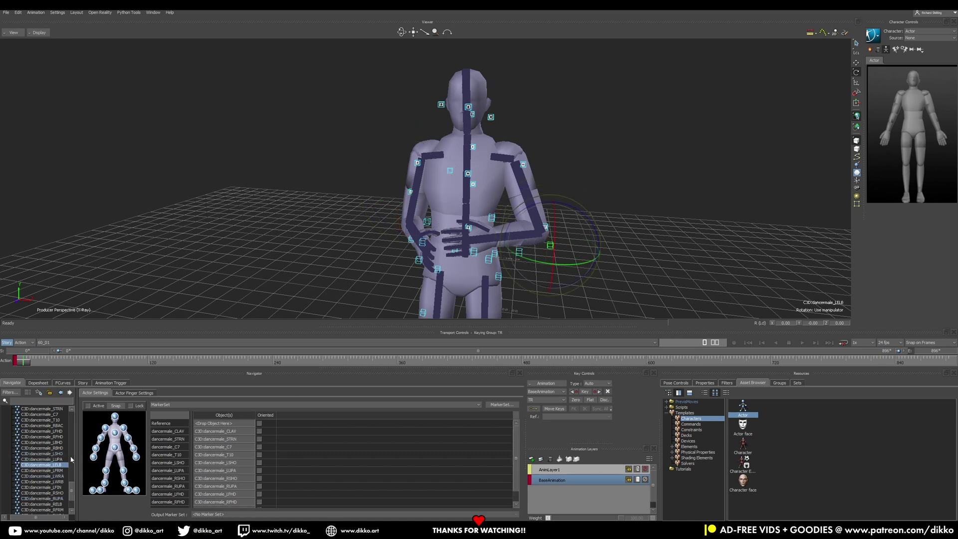
pyautogui.keyDown('alt'); pyautogui.moveTo(329, 258); pyautogui.dragTo(382, 258); pyautogui.keyUp('alt')
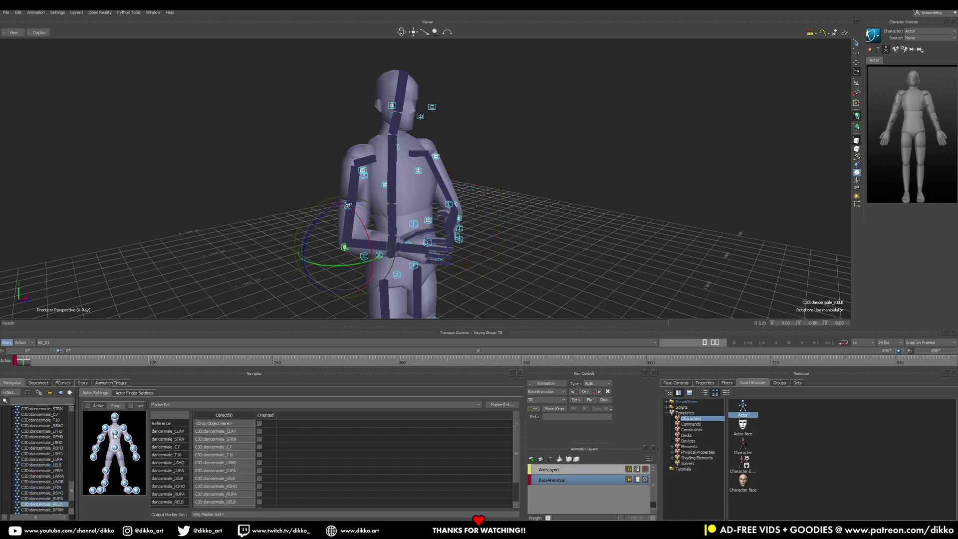
pyautogui.keyDown('alt'); pyautogui.moveTo(179, 409); pyautogui.dragTo(46, 482); pyautogui.keyUp('alt')
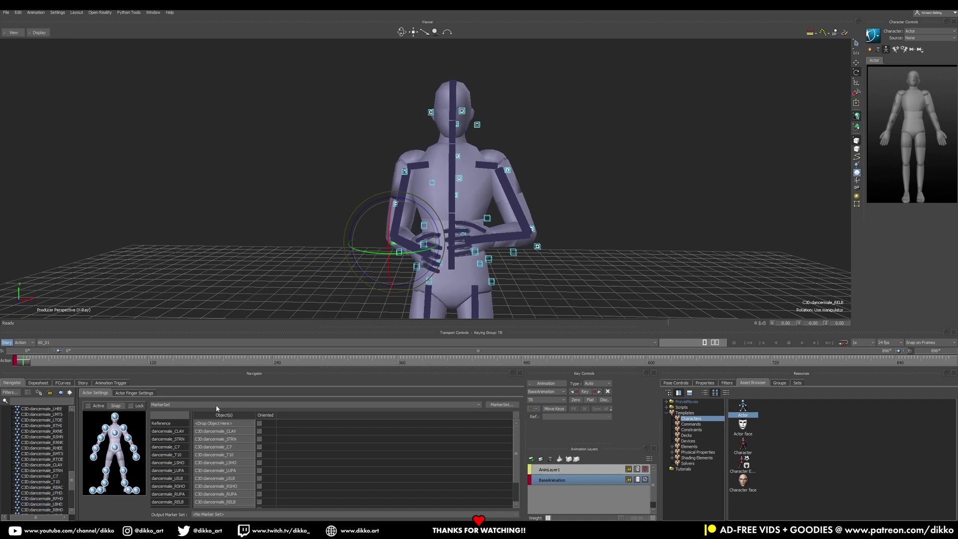
pyautogui.moveTo(412, 317)
pyautogui.keyDown('alt'); pyautogui.mouseDown()
pyautogui.moveTo(511, 203)
pyautogui.moveTo(460, 210)
pyautogui.mouseUp(); pyautogui.keyUp('alt')
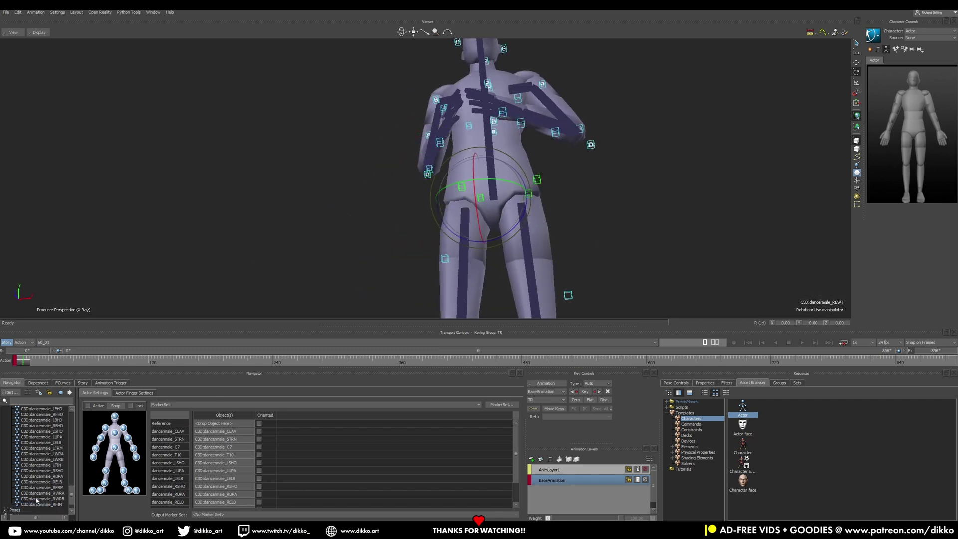
pyautogui.scroll(-5, 37, 500)
pyautogui.scroll(2, 45, 457)
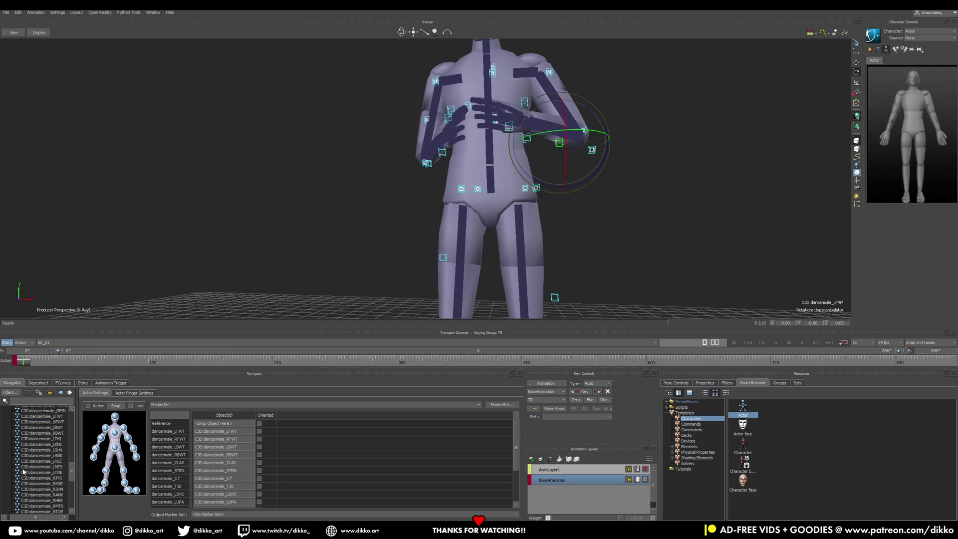
# Step: Select the LFIN hand and LSHN shin markers, checking the legs and front of the actor
pyautogui.moveTo(455, 150)
pyautogui.keyDown('alt'); pyautogui.mouseDown()
pyautogui.moveTo(419, 163)
pyautogui.moveTo(474, 167)
pyautogui.moveTo(524, 154)
pyautogui.moveTo(569, 235)
pyautogui.mouseUp(); pyautogui.keyUp('alt')
pyautogui.click(530, 153)
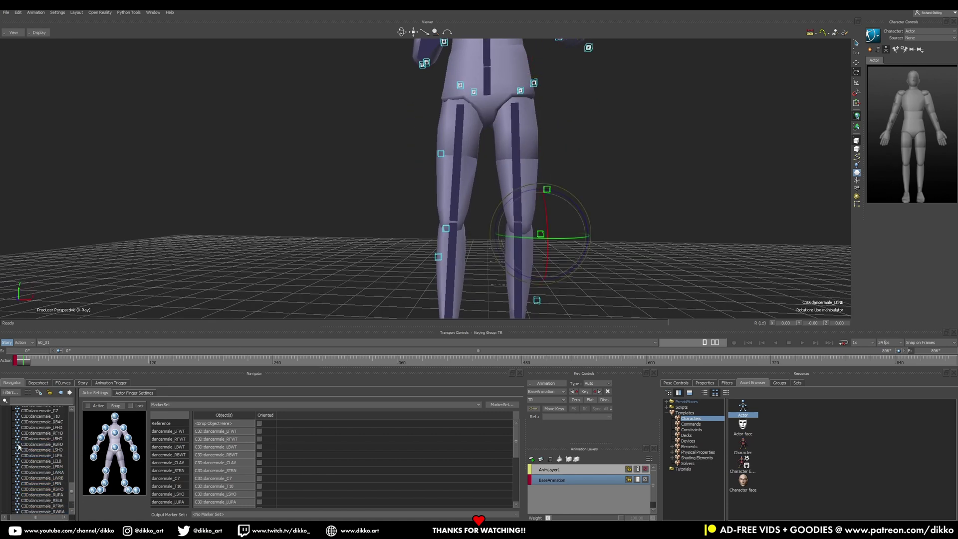
pyautogui.click(446, 228)
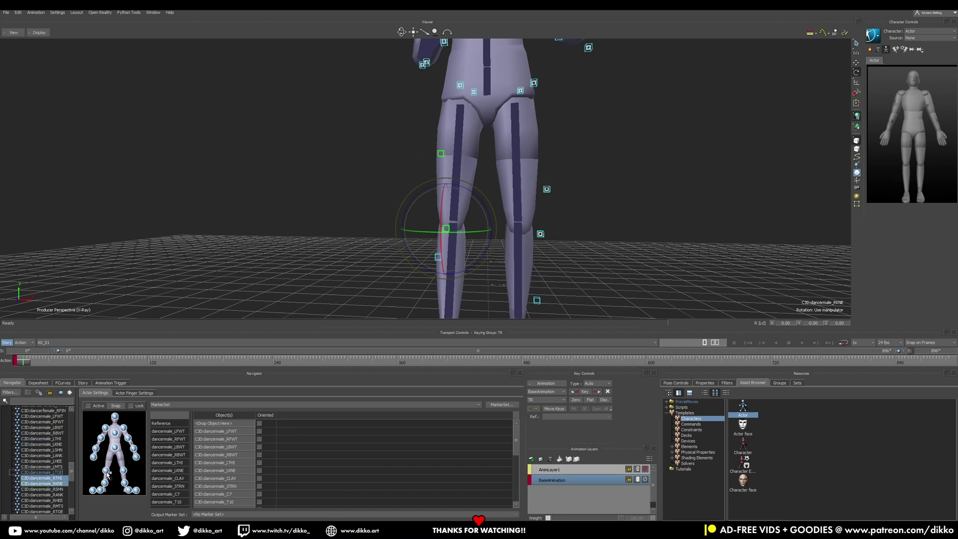
pyautogui.keyDown('alt'); pyautogui.moveTo(447, 228); pyautogui.dragTo(513, 244); pyautogui.keyUp('alt')
pyautogui.click(514, 244)
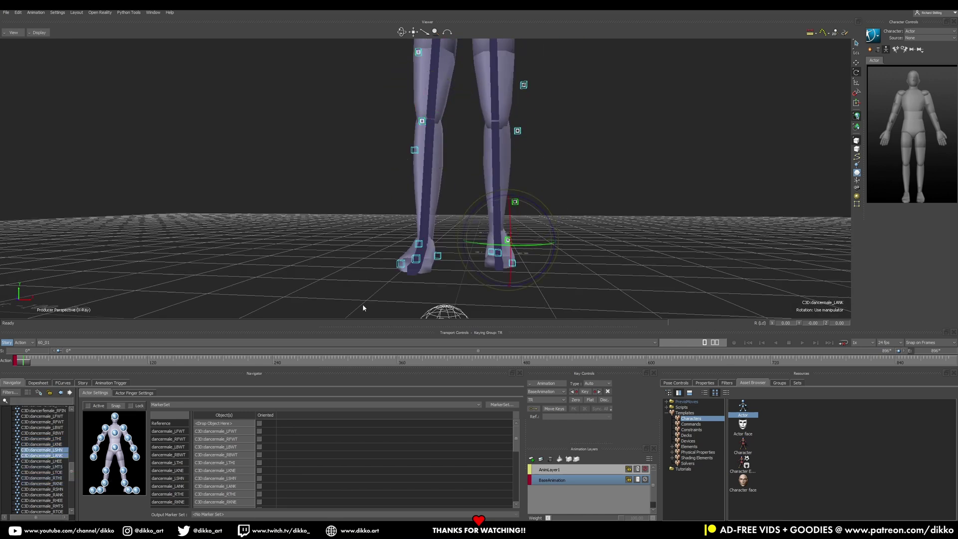
pyautogui.keyDown('alt'); pyautogui.moveTo(442, 250); pyautogui.dragTo(443, 248); pyautogui.keyUp('alt')
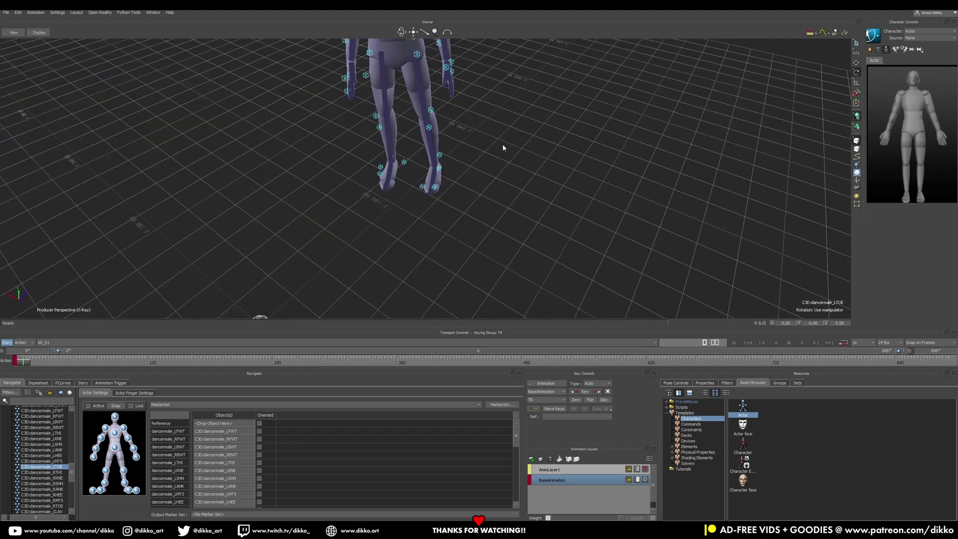
pyautogui.moveTo(519, 129)
pyautogui.mouseDown(button='middle')
pyautogui.moveTo(441, 172)
pyautogui.moveTo(411, 134)
pyautogui.mouseUp(button='middle')
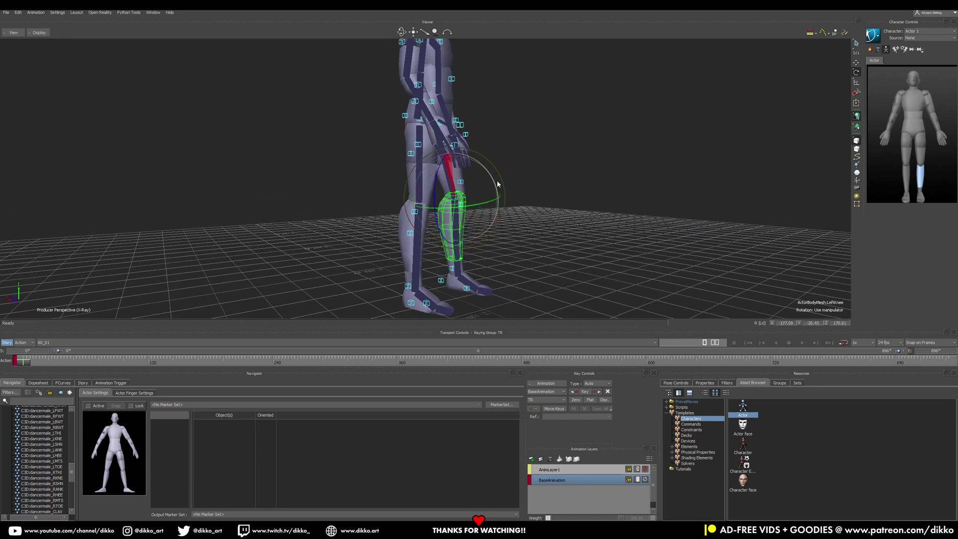
pyautogui.moveTo(494, 254)
pyautogui.mouseDown(button='middle')
pyautogui.moveTo(456, 231)
pyautogui.moveTo(490, 185)
pyautogui.moveTo(814, 222)
pyautogui.mouseUp(button='middle')
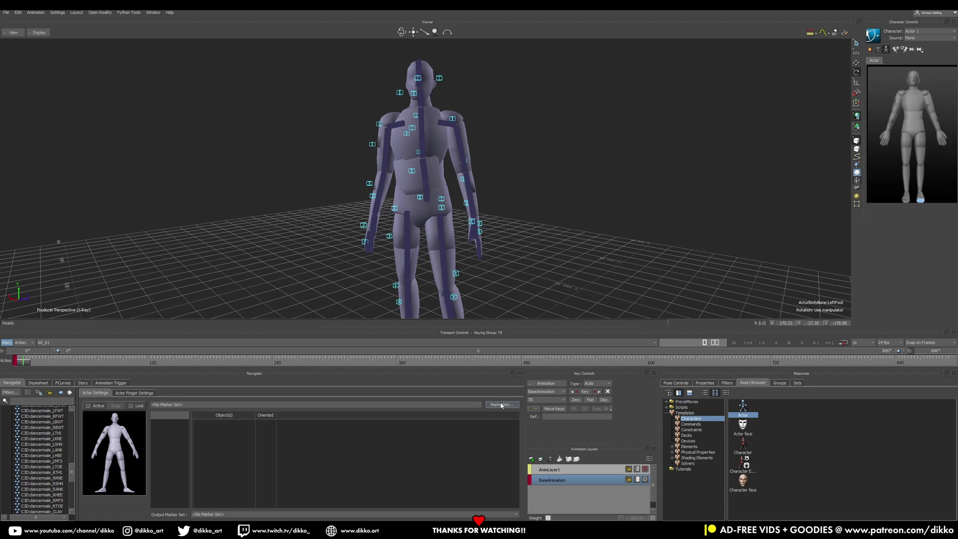
# Step: Create the second actor's marker set and assign the head and torso markers (CLAV, STRN, C7, T10)
pyautogui.click(501, 413)
pyautogui.scroll(3, 411, 129)
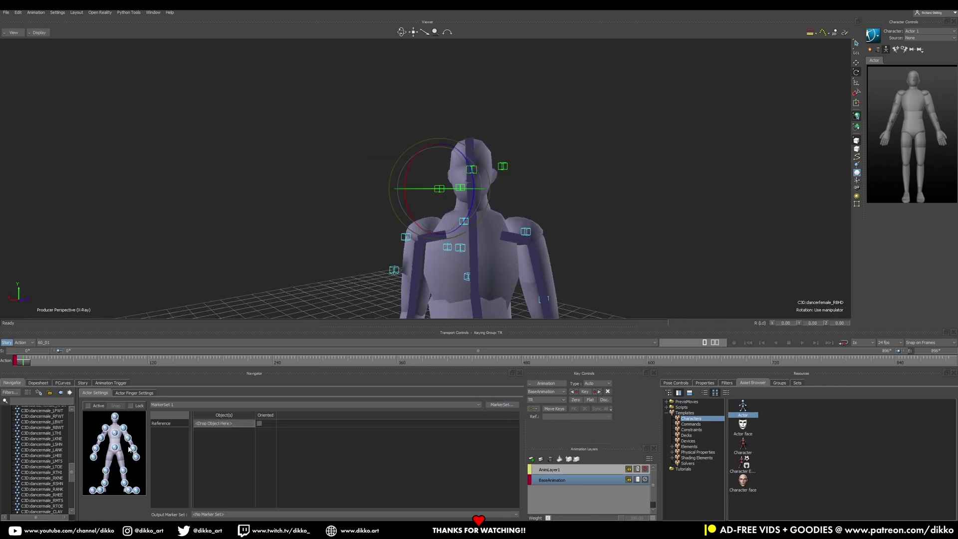
pyautogui.keyDown('alt'); pyautogui.moveTo(114, 449); pyautogui.dragTo(109, 432); pyautogui.keyUp('alt')
pyautogui.scroll(-3, 485, 229)
pyautogui.moveTo(486, 229); pyautogui.dragTo(449, 195, button='middle')
pyautogui.click(446, 183)
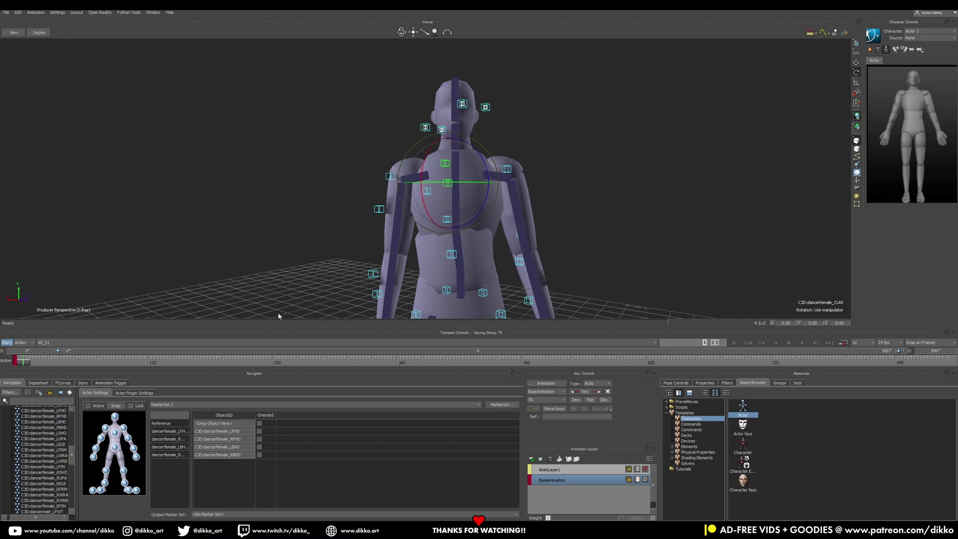
pyautogui.keyDown('shift'); pyautogui.click(452, 255); pyautogui.keyUp('shift')
pyautogui.keyDown('alt'); pyautogui.moveTo(451, 255); pyautogui.dragTo(139, 388); pyautogui.keyUp('alt')
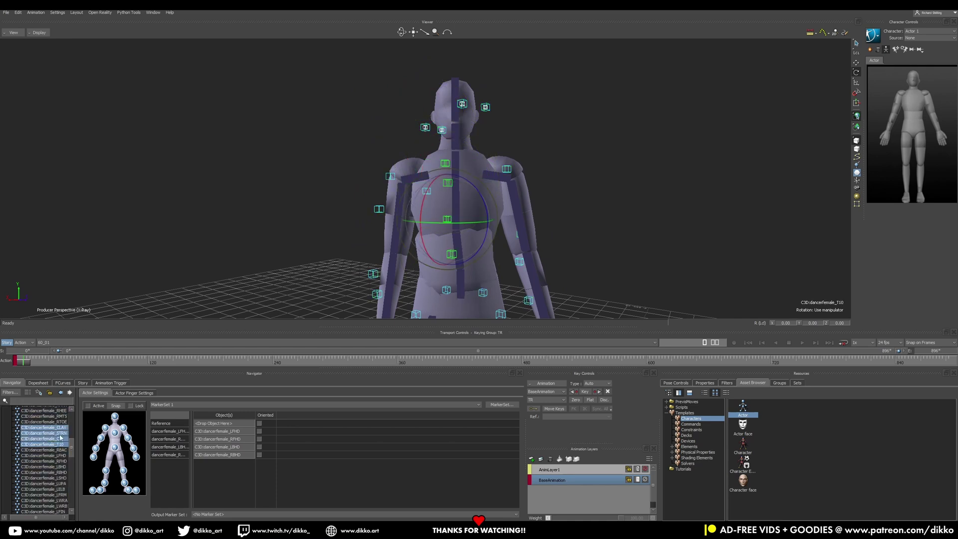
pyautogui.keyDown('alt'); pyautogui.moveTo(114, 432); pyautogui.dragTo(115, 433); pyautogui.keyUp('alt')
# Step: Assign the female dancer's shoulder, forearm, finger and back-waist markers (RSHO, LFRM, LFIN, RBWT)
pyautogui.click(33, 438)
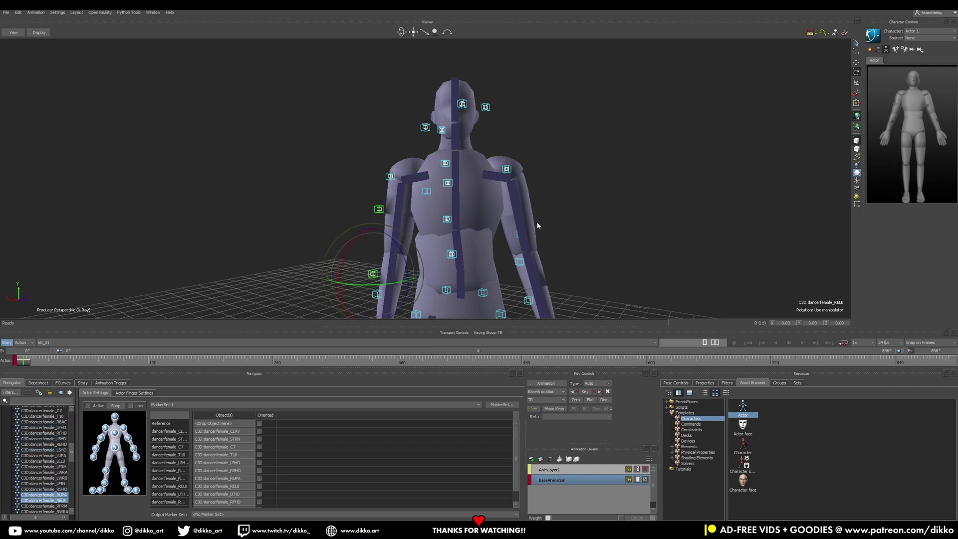
pyautogui.click(518, 262)
pyautogui.moveTo(519, 262)
pyautogui.mouseDown(button='middle')
pyautogui.moveTo(514, 251)
pyautogui.moveTo(479, 262)
pyautogui.mouseUp(button='middle')
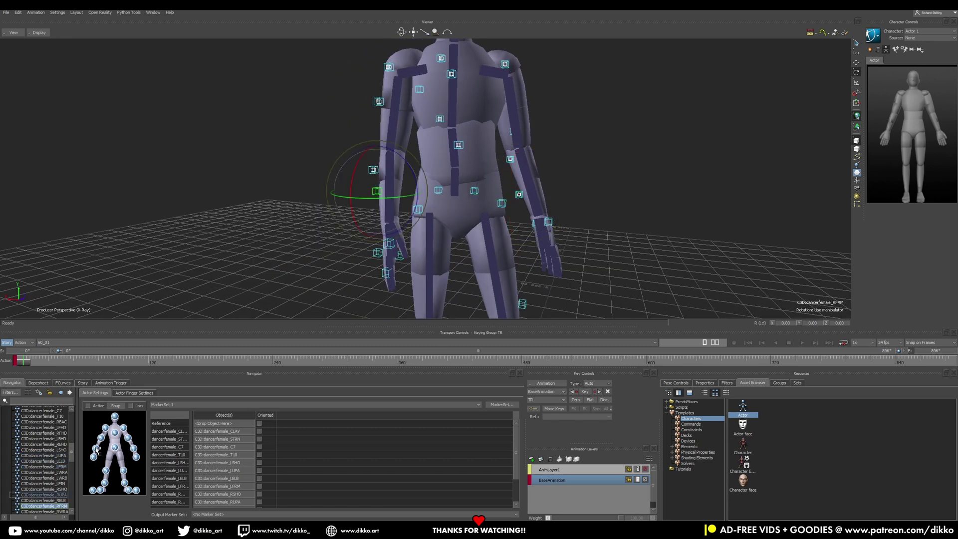
pyautogui.keyDown('ctrl'); pyautogui.keyDown('shift'); pyautogui.moveTo(364, 277); pyautogui.dragTo(315, 247); pyautogui.keyUp('shift'); pyautogui.keyUp('ctrl')
pyautogui.press('Down')
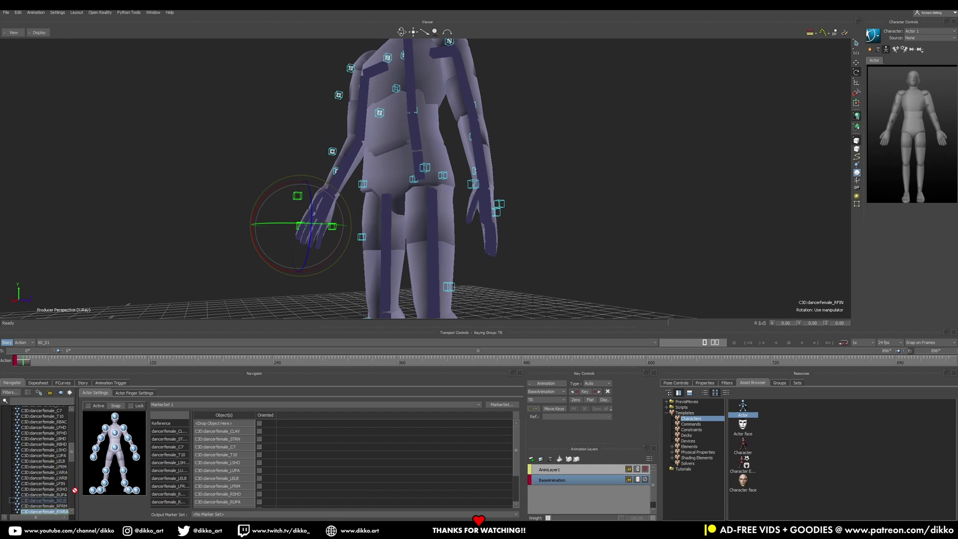
pyautogui.click(76, 446)
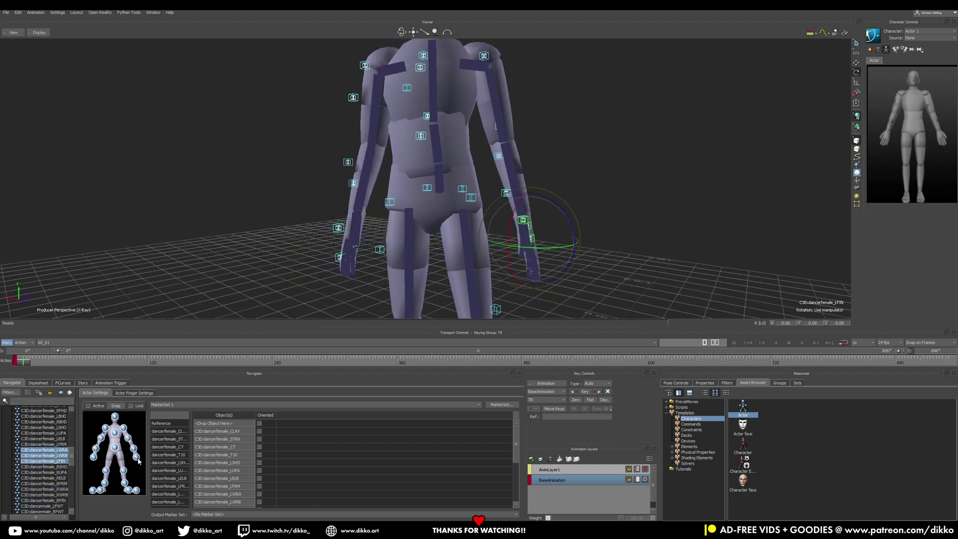
pyautogui.click(55, 467)
# Step: Assign the knee, thigh, shin, ankle and right foot markers (RKNE, LSHN, LANK, RMT5, RTOE)
pyautogui.click(41, 495)
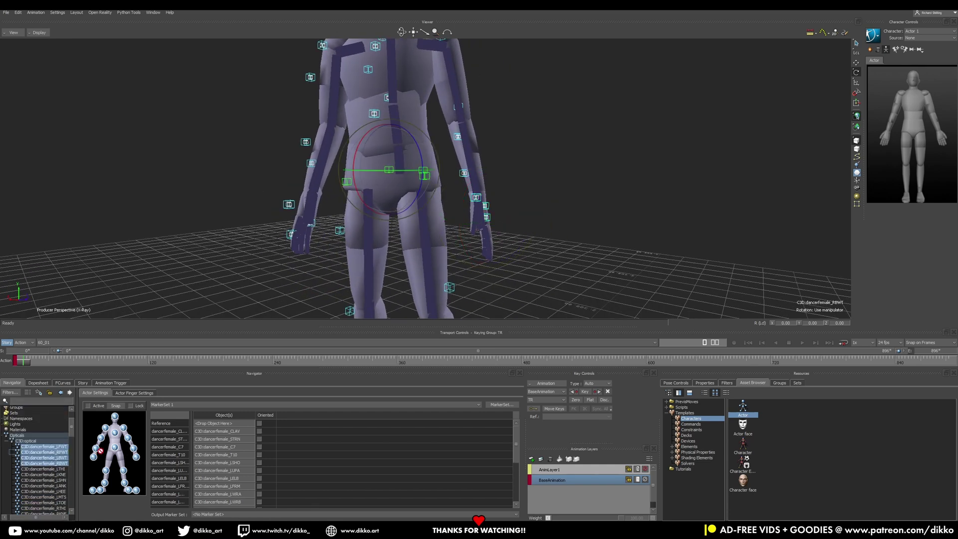
pyautogui.moveTo(45, 510)
pyautogui.mouseDown()
pyautogui.moveTo(92, 470)
pyautogui.moveTo(127, 471)
pyautogui.mouseUp()
pyautogui.click(54, 459)
pyautogui.click(46, 466)
pyautogui.moveTo(420, 137); pyautogui.dragTo(454, 230)
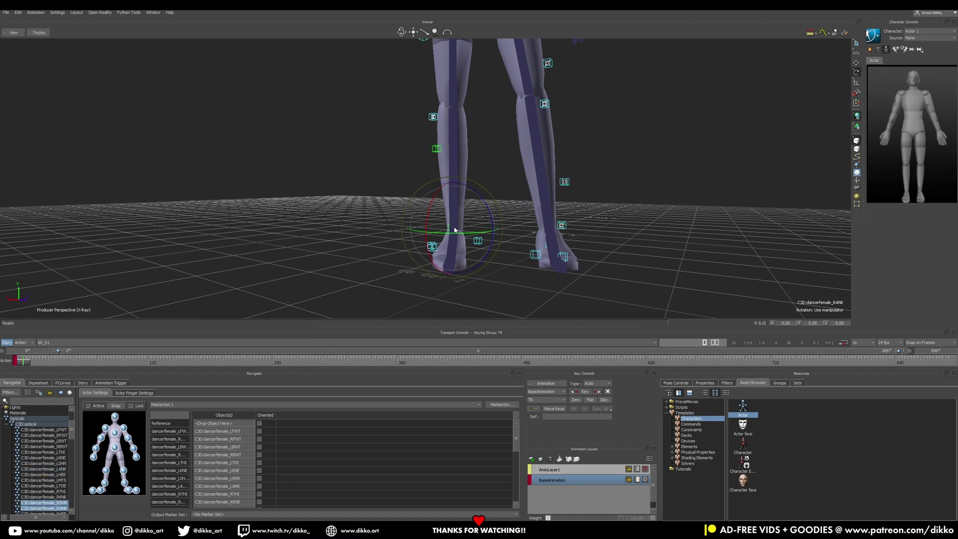
pyautogui.click(65, 485)
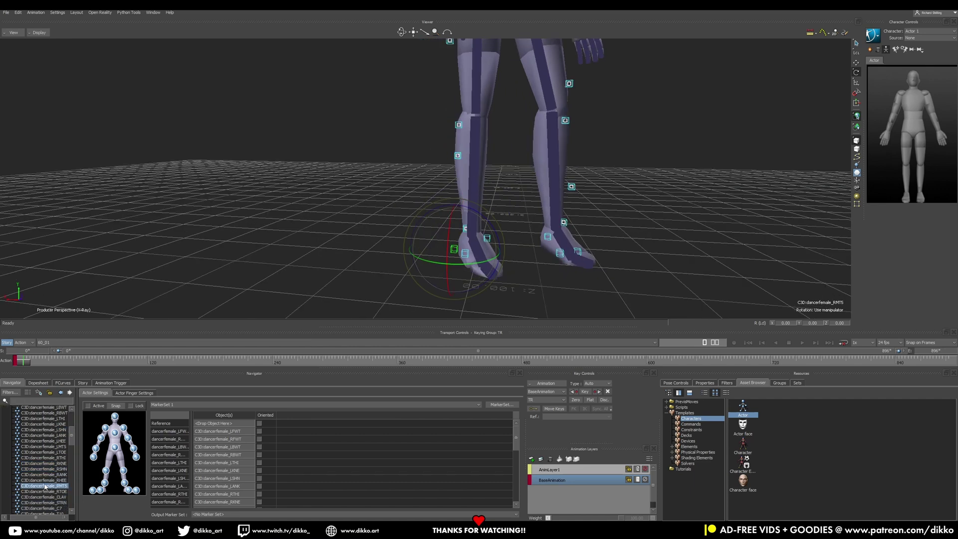
pyautogui.click(33, 492)
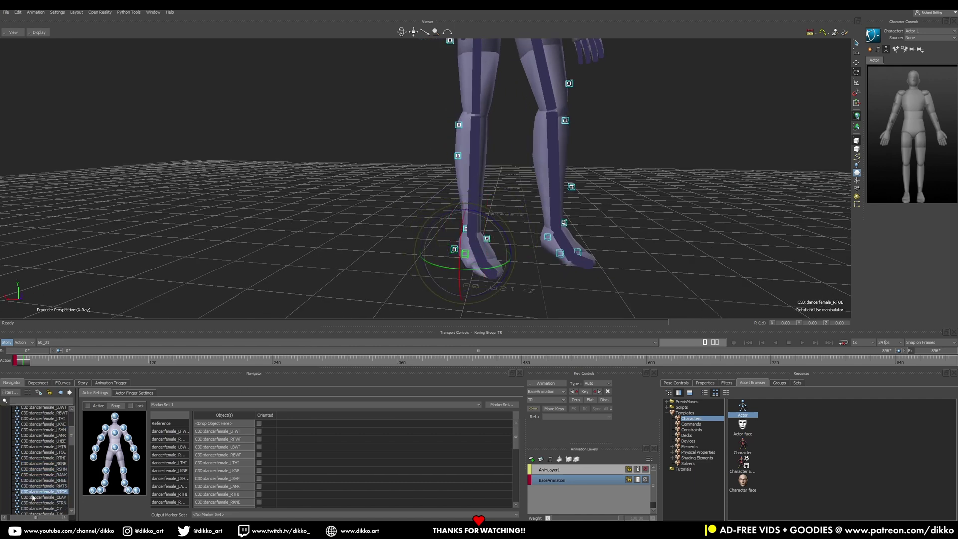
# Step: Assign the left foot markers (LTOE, LMT5), then select the first actor's hips
pyautogui.click(549, 262)
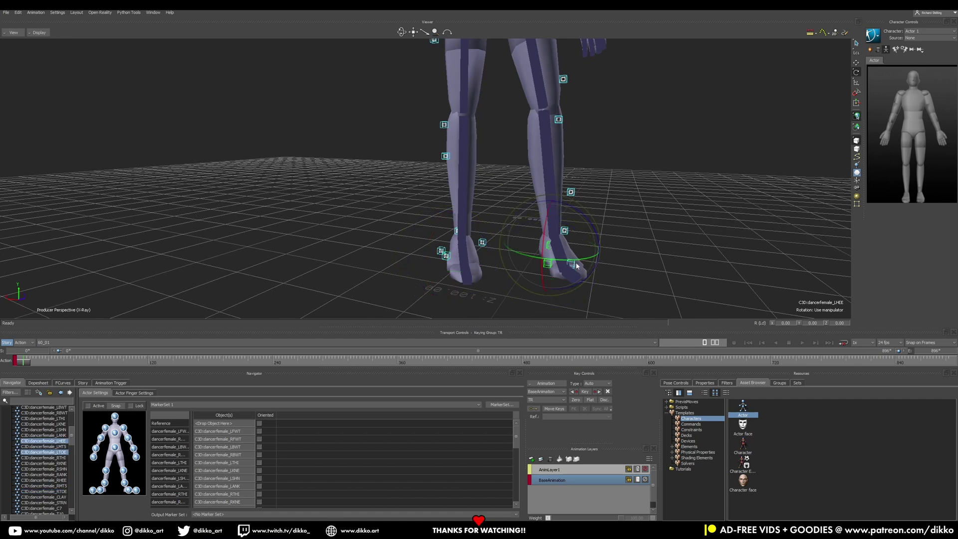
pyautogui.click(572, 263)
pyautogui.click(67, 452)
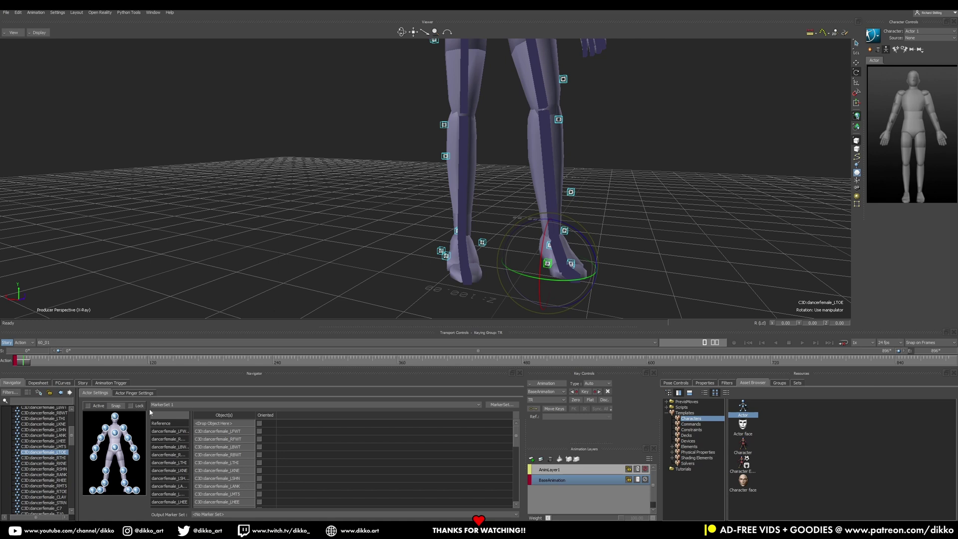
pyautogui.scroll(-5, 401, 276)
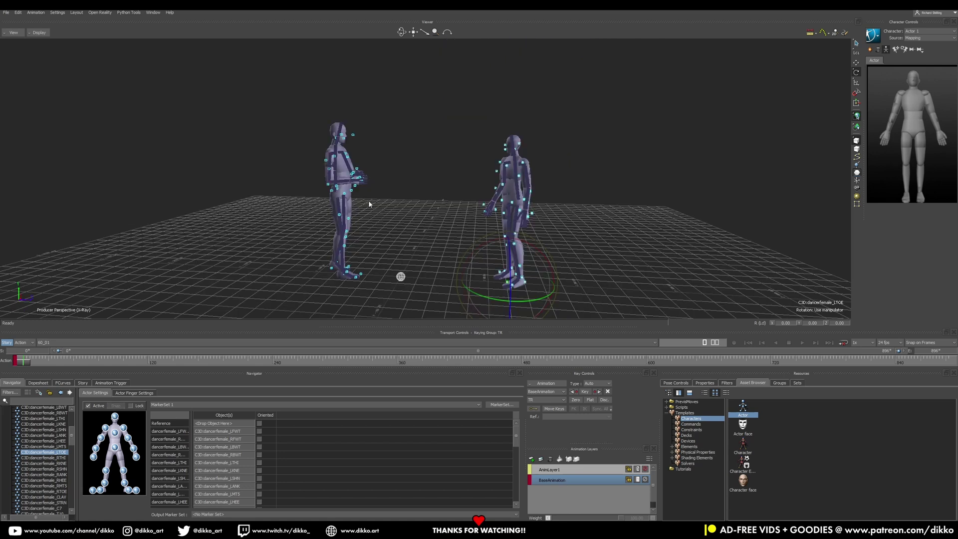
pyautogui.click(342, 191)
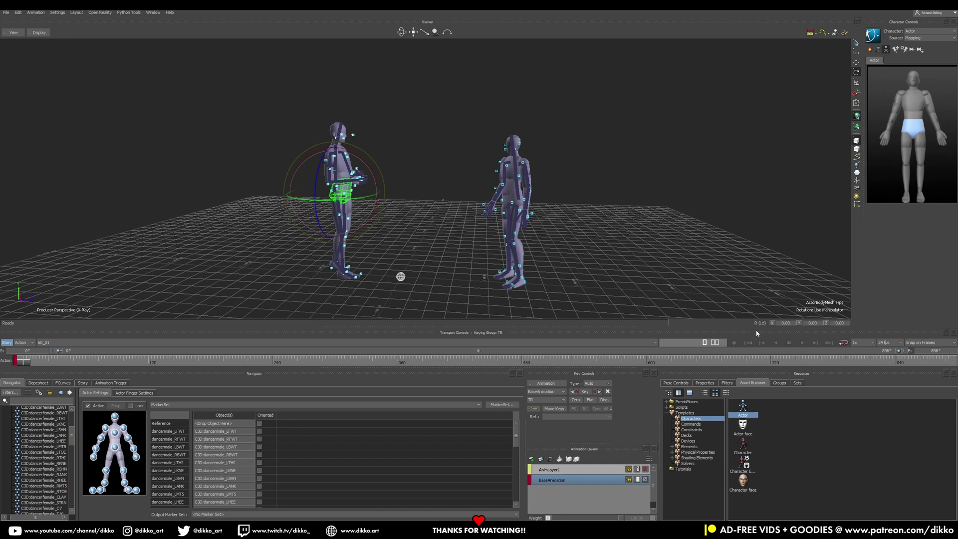
# Step: Play take 60_01 while orbiting and closing in on both dancing actors, then stop
pyautogui.click(803, 342)
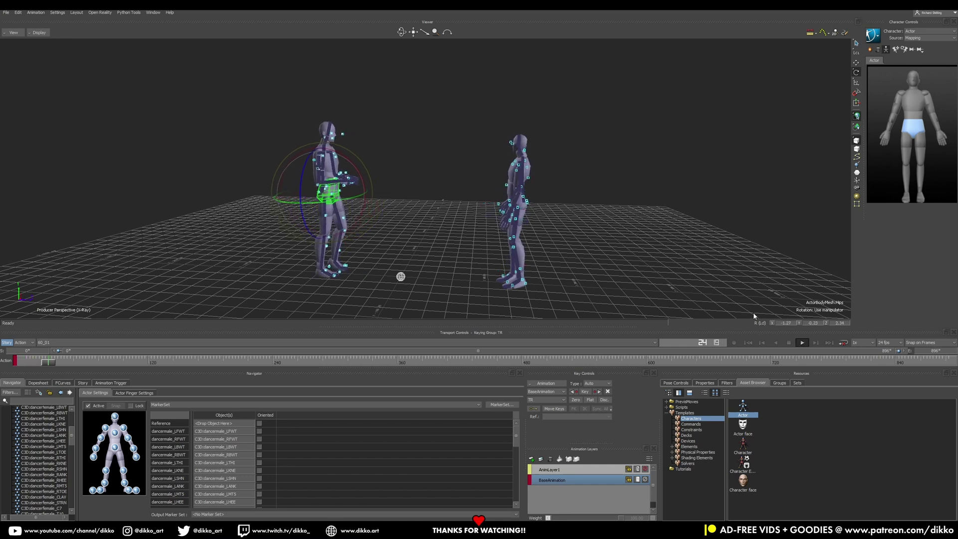
pyautogui.moveTo(624, 252)
pyautogui.keyDown('ctrl'); pyautogui.keyDown('shift'); pyautogui.mouseDown()
pyautogui.moveTo(439, 235)
pyautogui.moveTo(480, 230)
pyautogui.mouseUp(); pyautogui.keyUp('shift'); pyautogui.keyUp('ctrl')
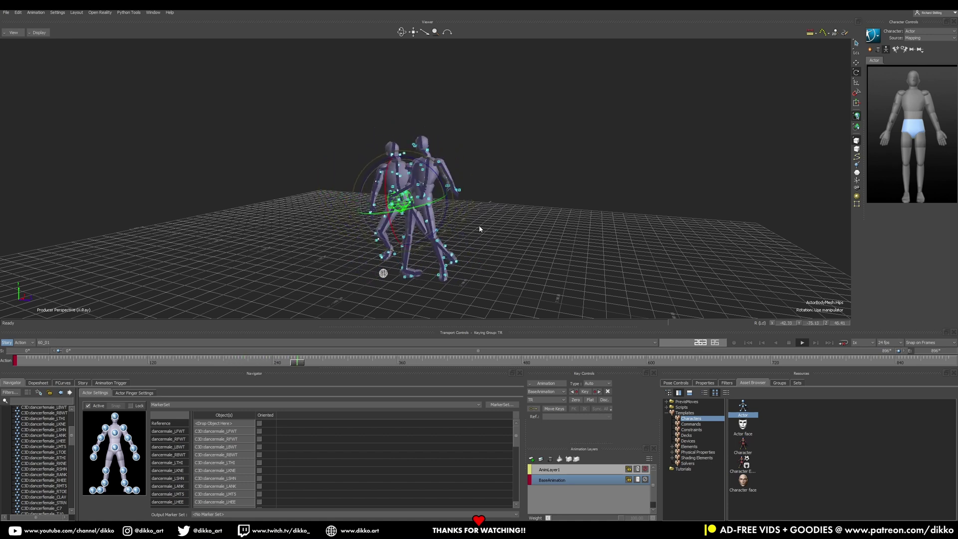
pyautogui.moveTo(480, 228)
pyautogui.keyDown('ctrl'); pyautogui.keyDown('shift'); pyautogui.mouseDown()
pyautogui.moveTo(436, 223)
pyautogui.moveTo(477, 224)
pyautogui.mouseUp(); pyautogui.keyUp('shift'); pyautogui.keyUp('ctrl')
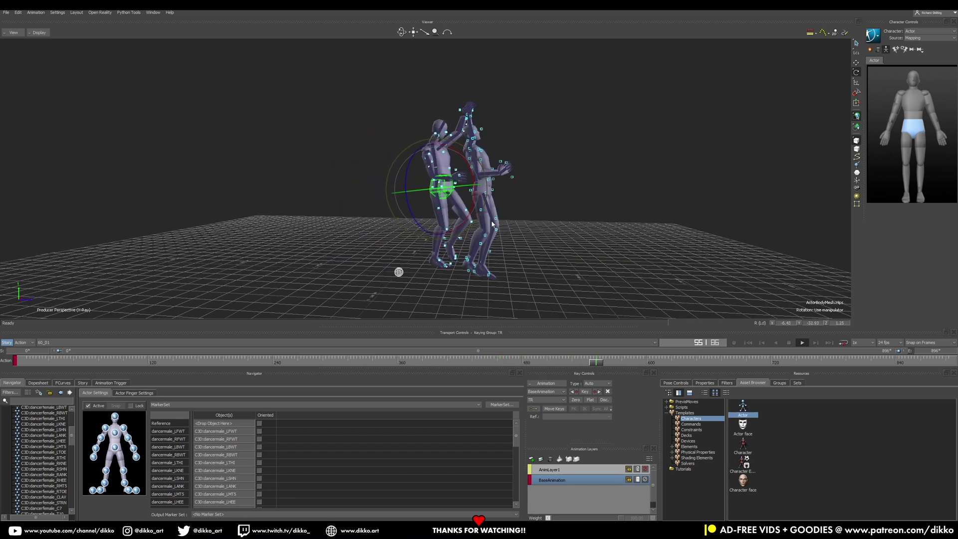
pyautogui.keyDown('alt'); pyautogui.moveTo(481, 224); pyautogui.dragTo(572, 207); pyautogui.keyUp('alt')
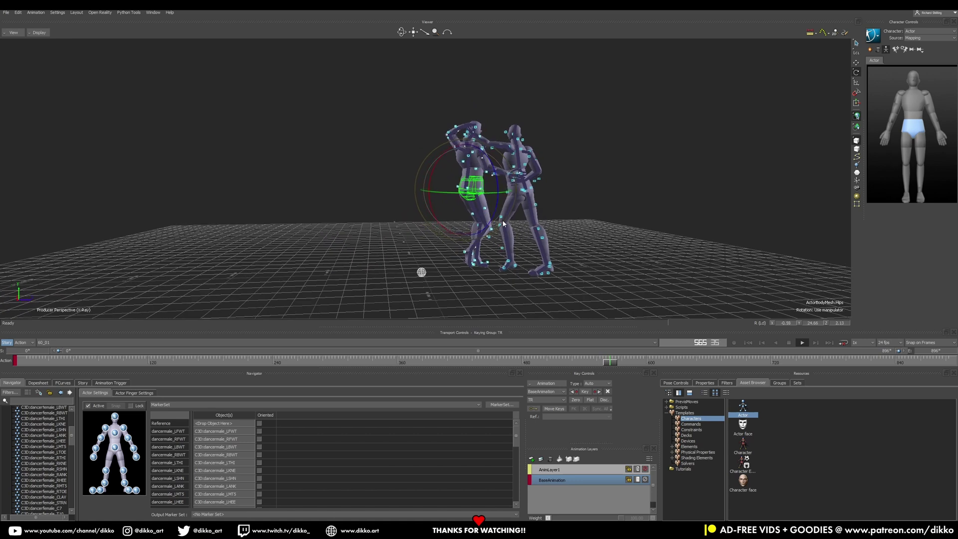
pyautogui.click(571, 203)
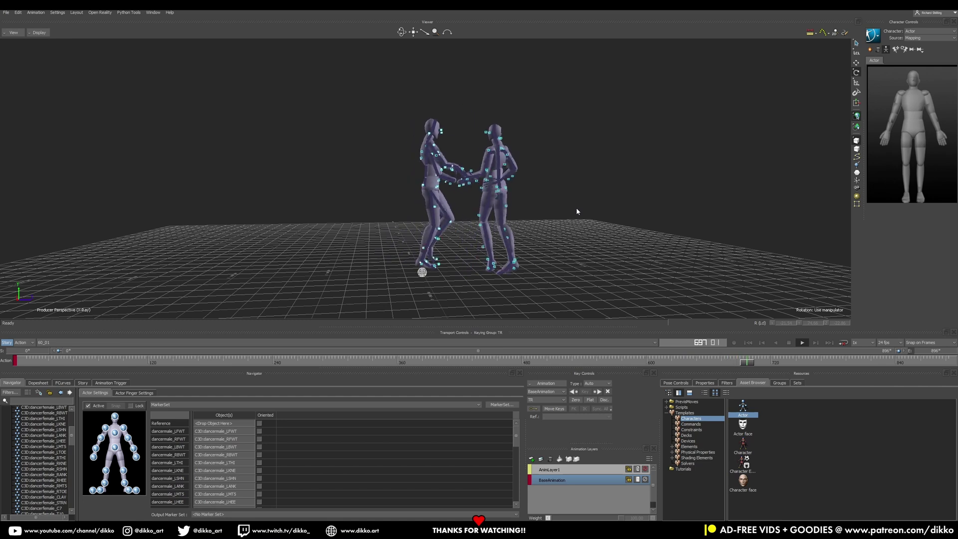
pyautogui.keyDown('alt'); pyautogui.moveTo(555, 125); pyautogui.dragTo(575, 156, button='right'); pyautogui.keyUp('alt')
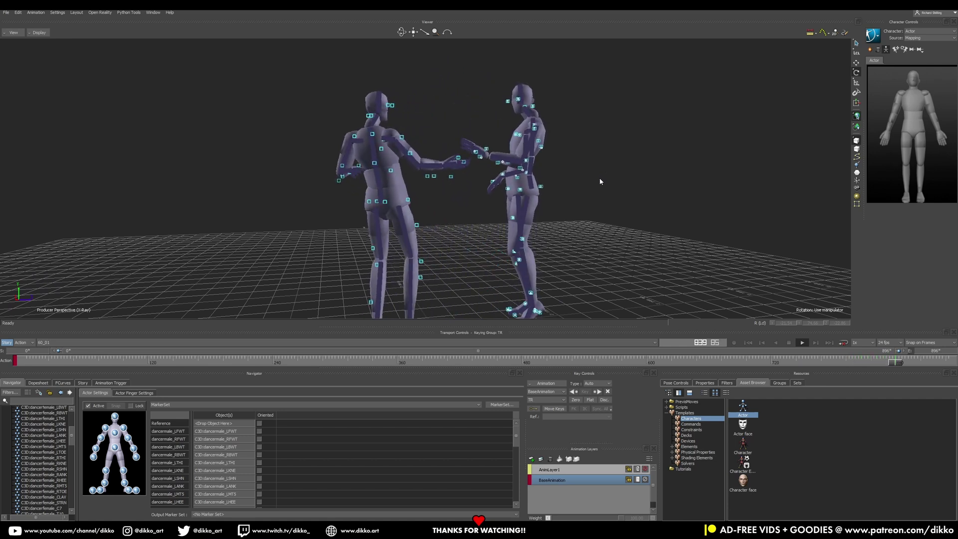
pyautogui.click(789, 343)
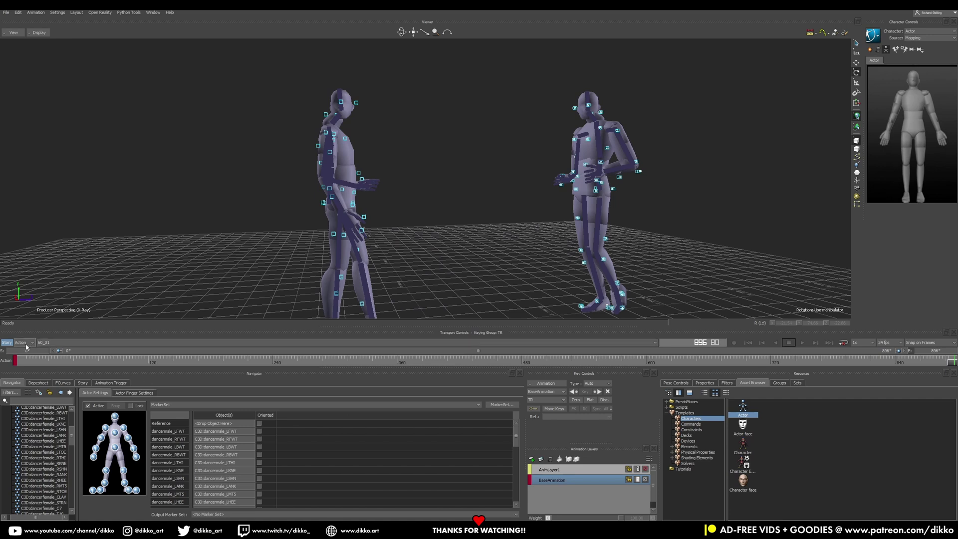
# Step: Switch to take 60_08 and watch both dancers from a pulled-back view, then stop playback
pyautogui.click(45, 344)
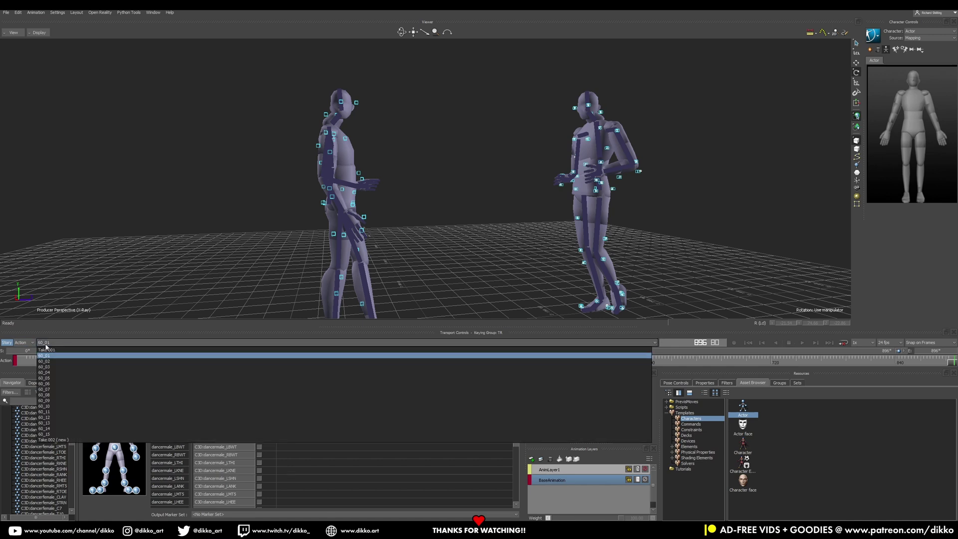
pyautogui.click(60, 395)
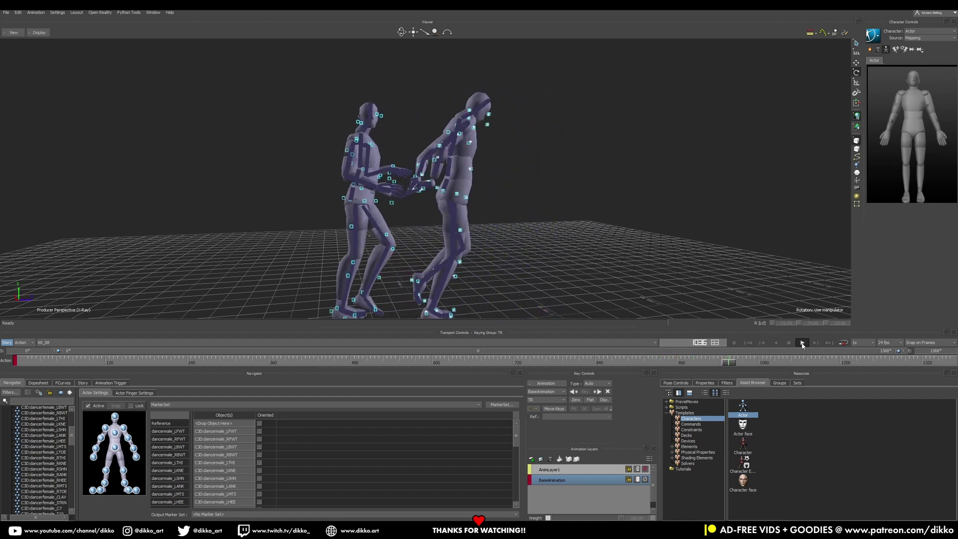
pyautogui.moveTo(676, 174)
pyautogui.keyDown('ctrl'); pyautogui.mouseDown()
pyautogui.moveTo(636, 219)
pyautogui.moveTo(559, 268)
pyautogui.mouseUp(); pyautogui.keyUp('ctrl')
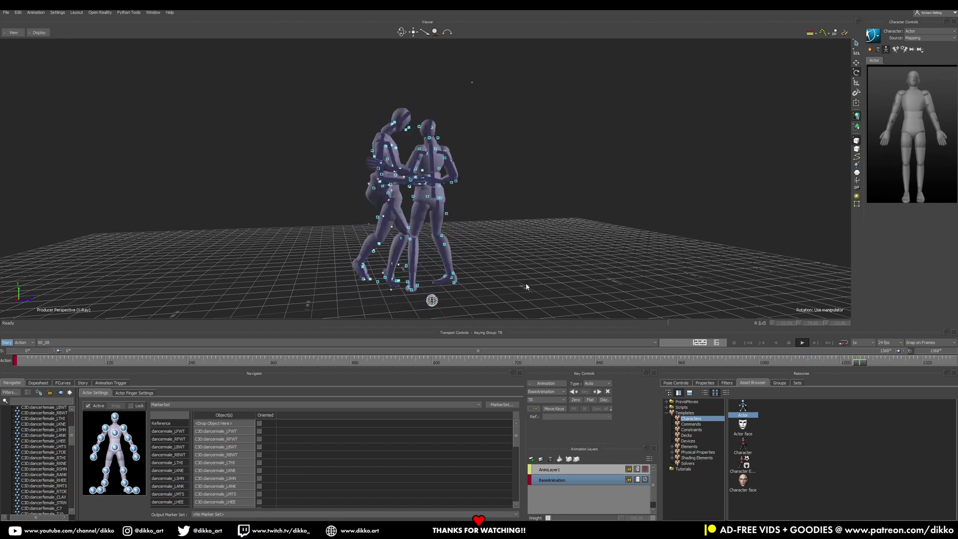
pyautogui.click(790, 344)
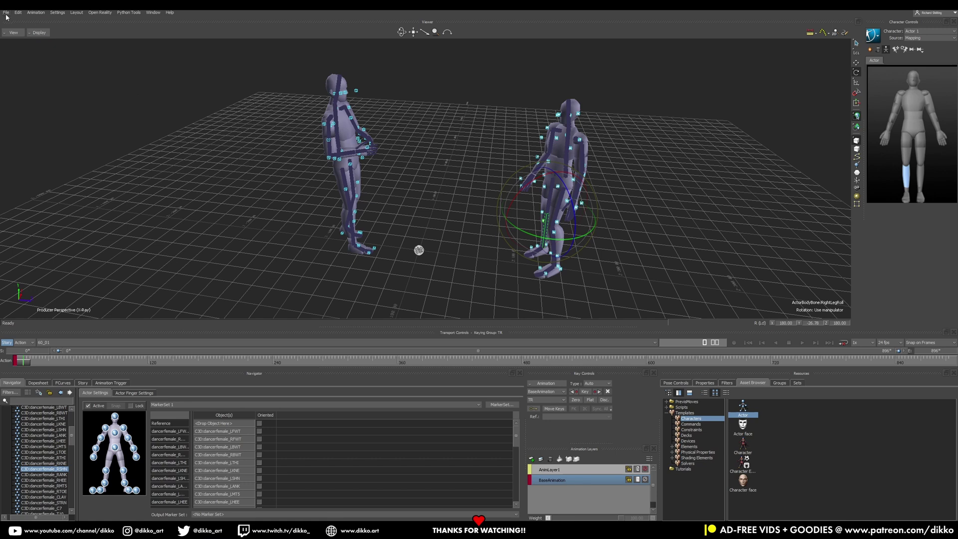
# Step: Browse to the Mobu/Character_HIK folder and load male_001.fbx into the scene
pyautogui.click(7, 12)
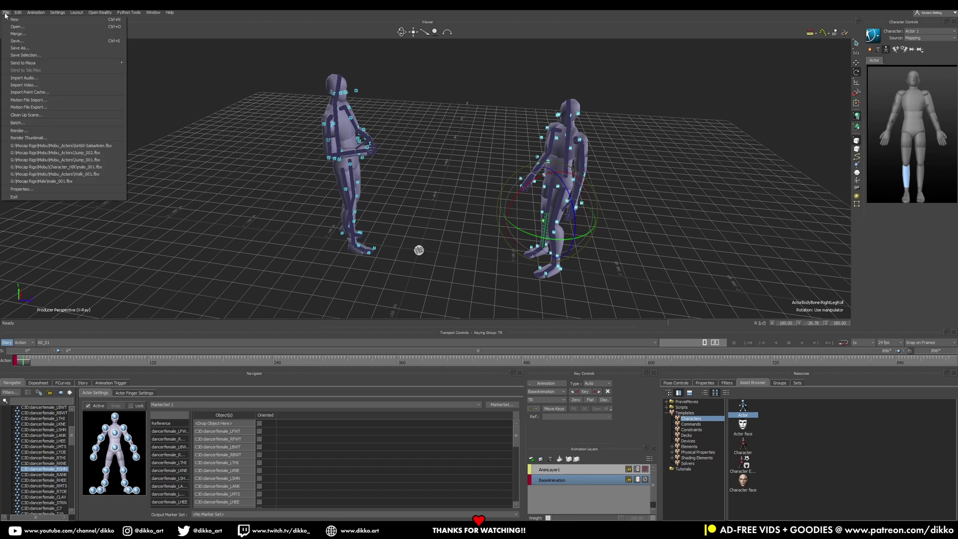
pyautogui.click(15, 27)
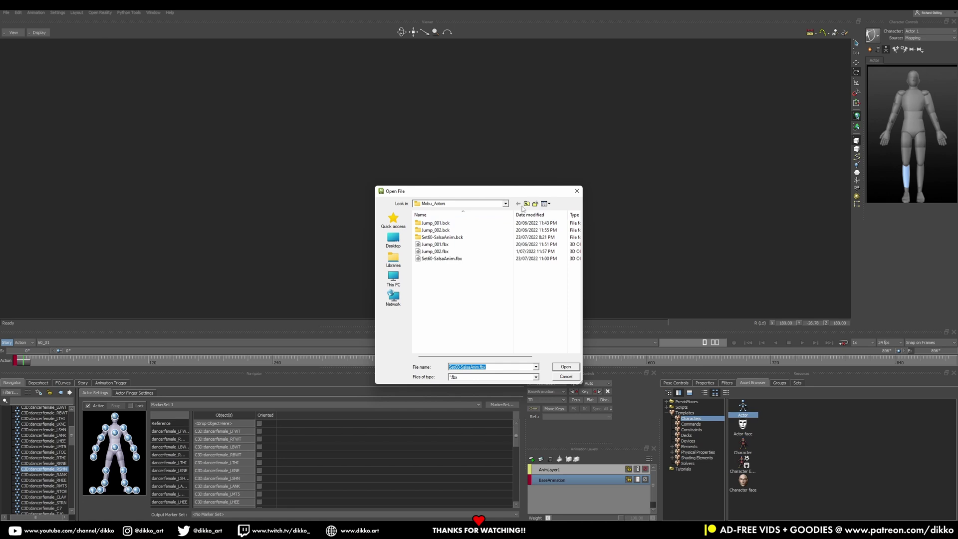
pyautogui.click(526, 204)
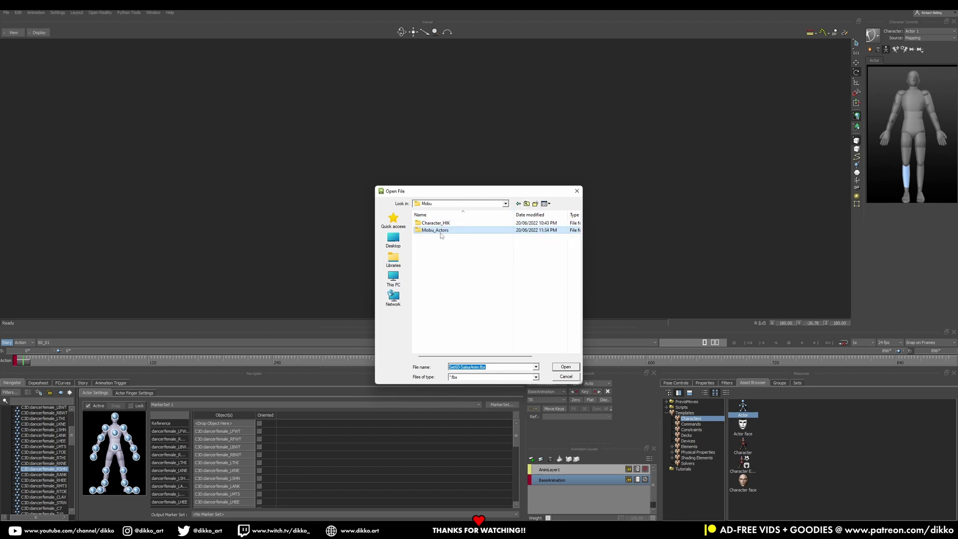
pyautogui.doubleClick(498, 224)
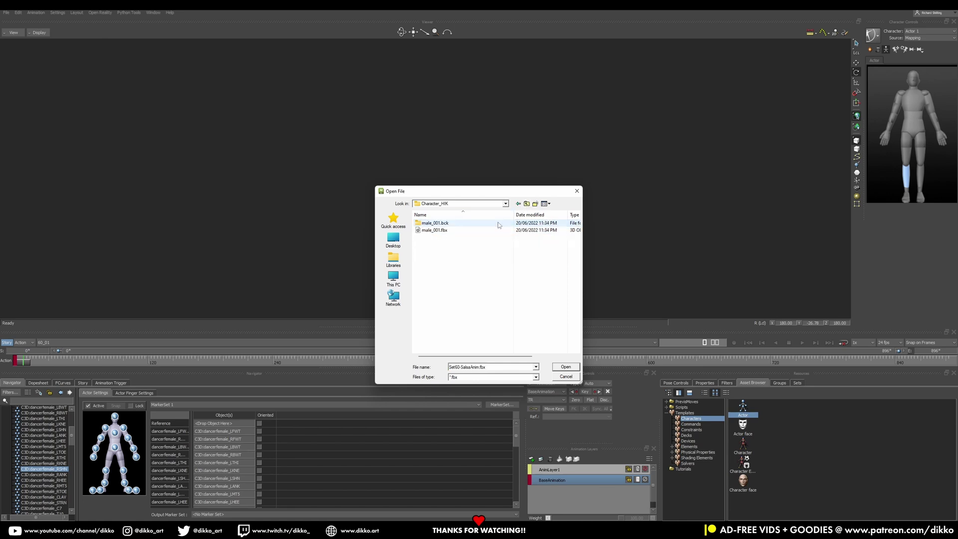
pyautogui.click(528, 204)
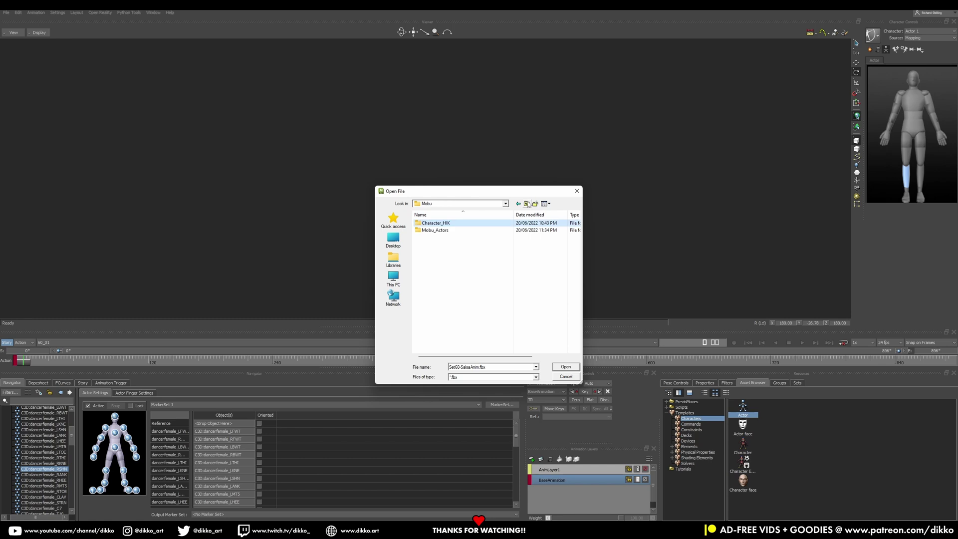
pyautogui.doubleClick(455, 224)
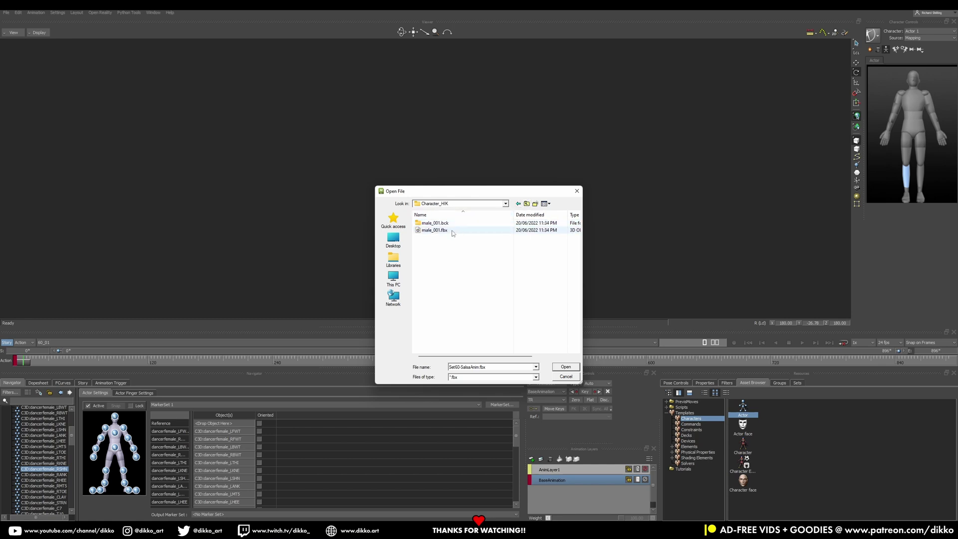
pyautogui.click(566, 366)
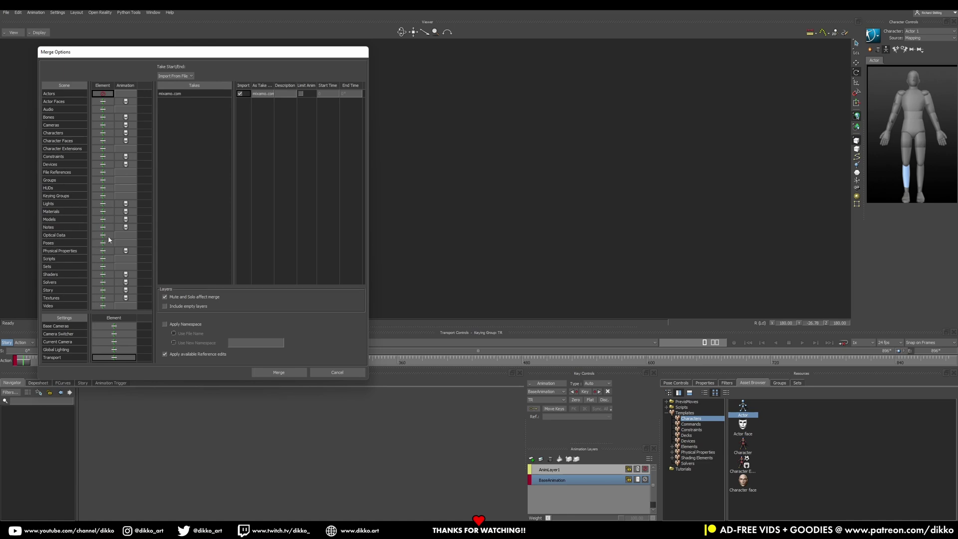
# Step: Confirm the character merge, then switch the current take back to 60_01
pyautogui.click(278, 372)
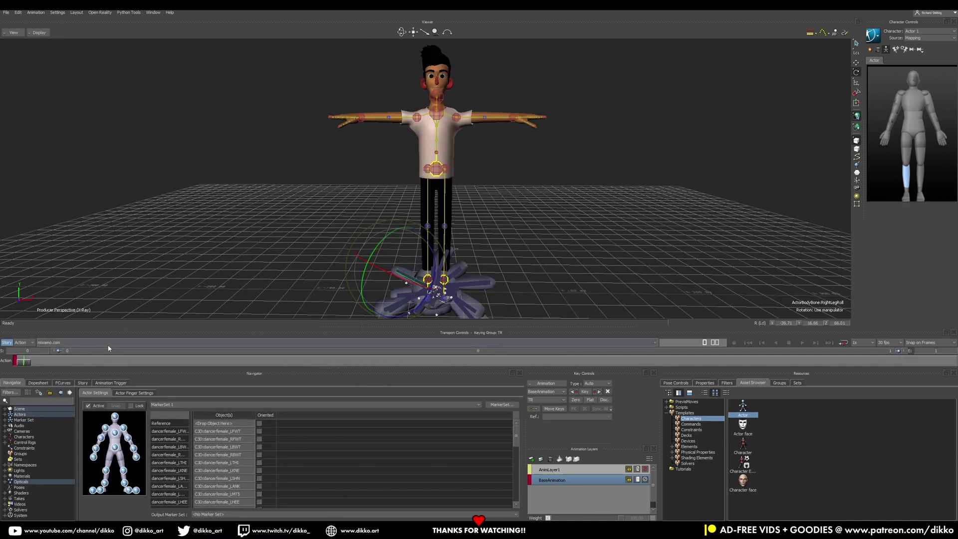
pyautogui.click(205, 343)
pyautogui.click(44, 356)
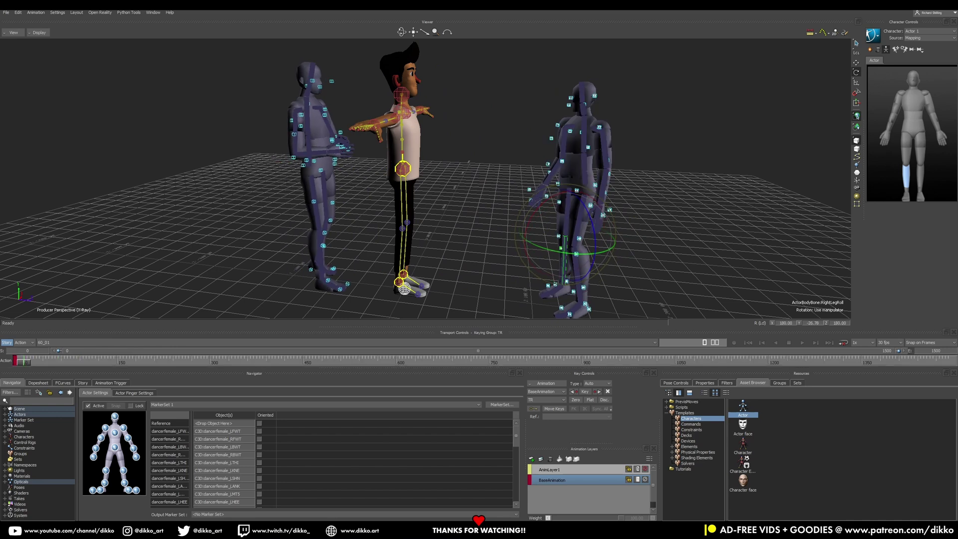
# Step: In Character Controls, set Character to the merged Character with Actor as its source
pyautogui.click(934, 31)
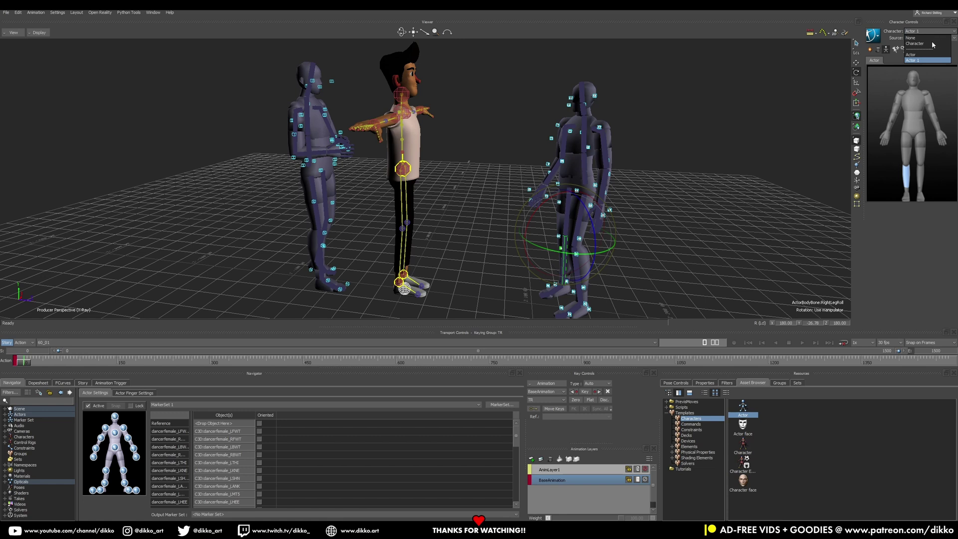
pyautogui.click(932, 44)
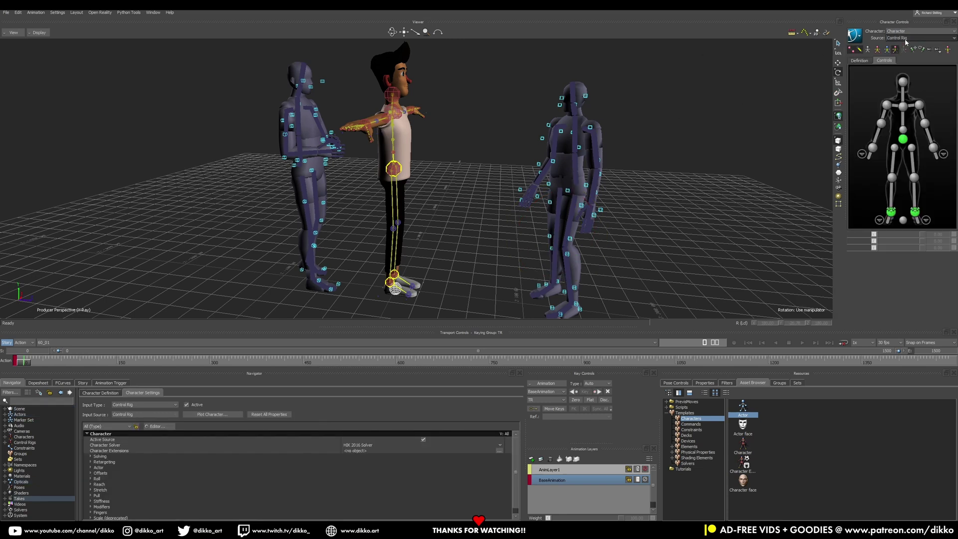
pyautogui.click(905, 38)
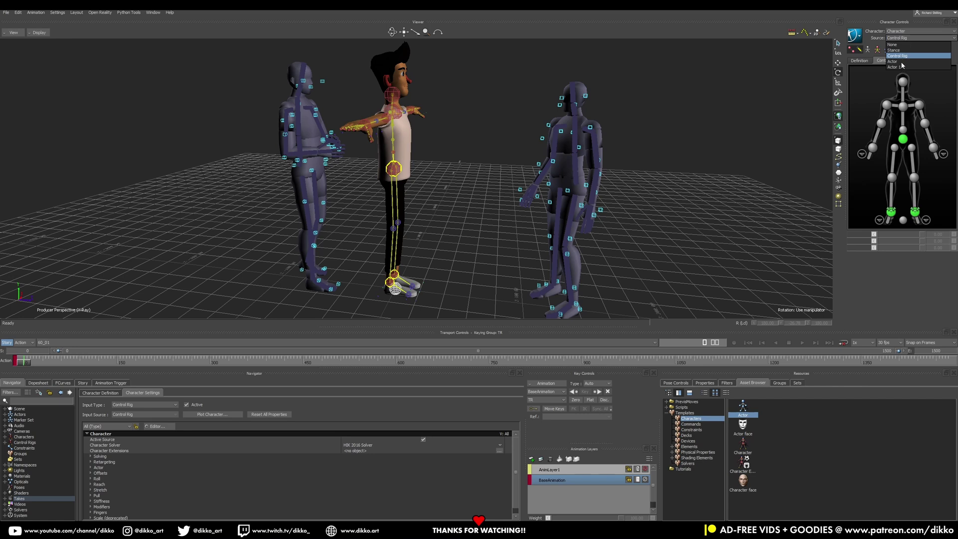
pyautogui.click(901, 62)
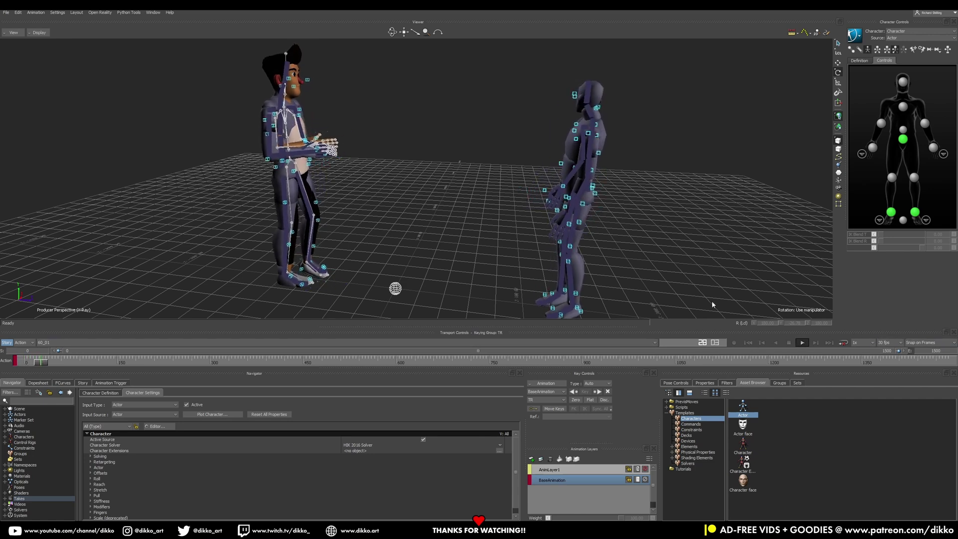
# Step: Switch the viewer display to Models Only and orbit around the dancers
pyautogui.moveTo(665, 289)
pyautogui.keyDown('ctrl'); pyautogui.keyDown('shift'); pyautogui.mouseDown()
pyautogui.moveTo(254, 243)
pyautogui.moveTo(278, 228)
pyautogui.moveTo(350, 231)
pyautogui.moveTo(317, 225)
pyautogui.moveTo(363, 220)
pyautogui.mouseUp(); pyautogui.keyUp('shift'); pyautogui.keyUp('ctrl')
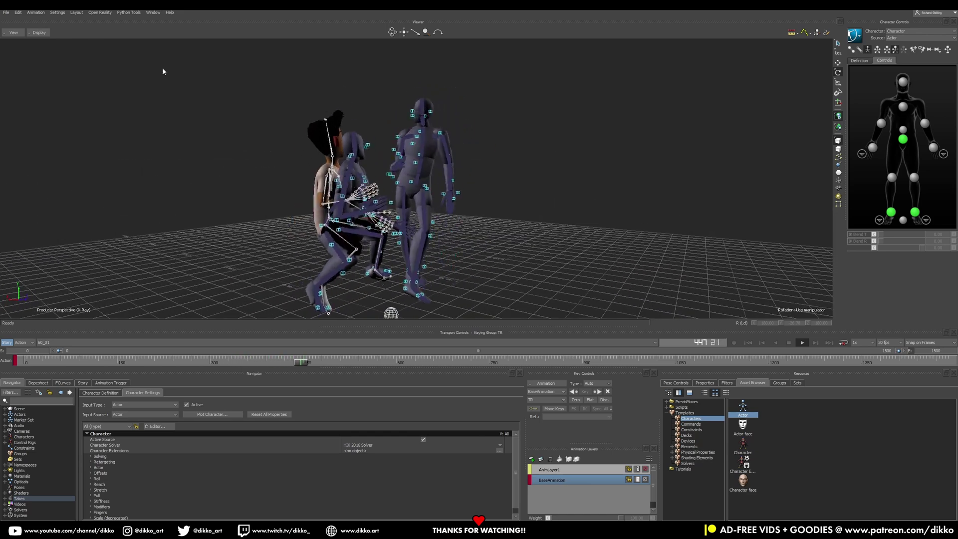
pyautogui.click(38, 32)
pyautogui.click(35, 52)
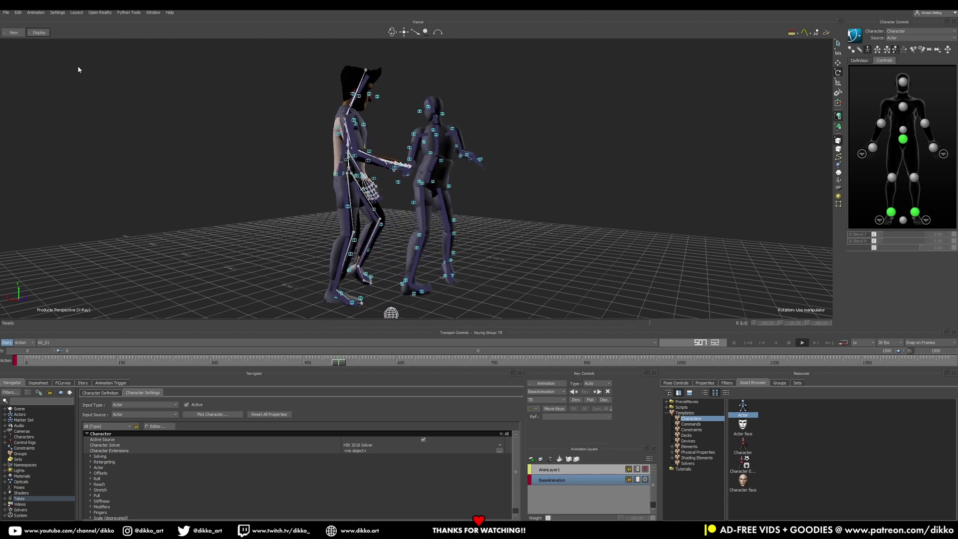
pyautogui.click(38, 33)
pyautogui.click(44, 55)
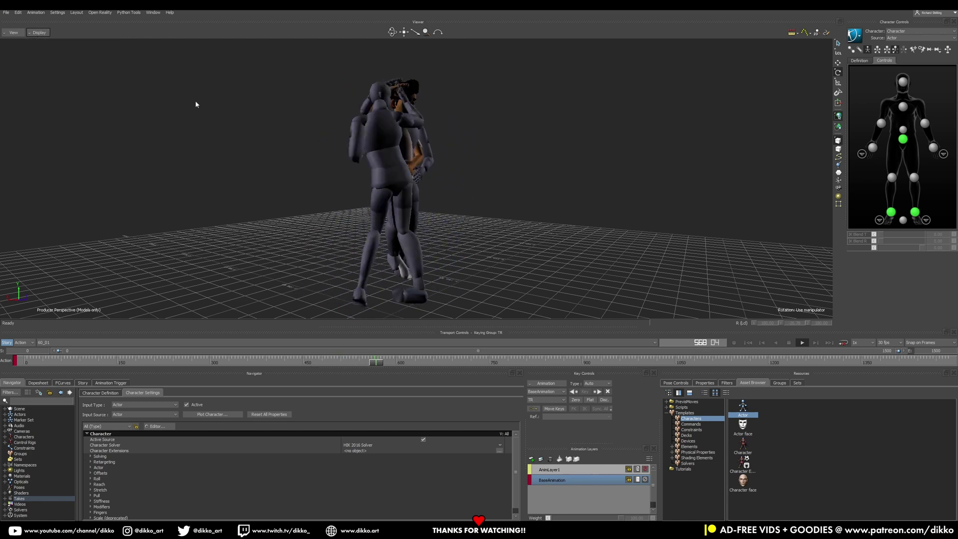
pyautogui.moveTo(220, 113)
pyautogui.keyDown('ctrl'); pyautogui.keyDown('shift'); pyautogui.mouseDown()
pyautogui.moveTo(274, 160)
pyautogui.moveTo(274, 150)
pyautogui.moveTo(368, 114)
pyautogui.moveTo(563, 134)
pyautogui.moveTo(479, 160)
pyautogui.moveTo(431, 146)
pyautogui.moveTo(542, 139)
pyautogui.mouseUp(); pyautogui.keyUp('shift'); pyautogui.keyUp('ctrl')
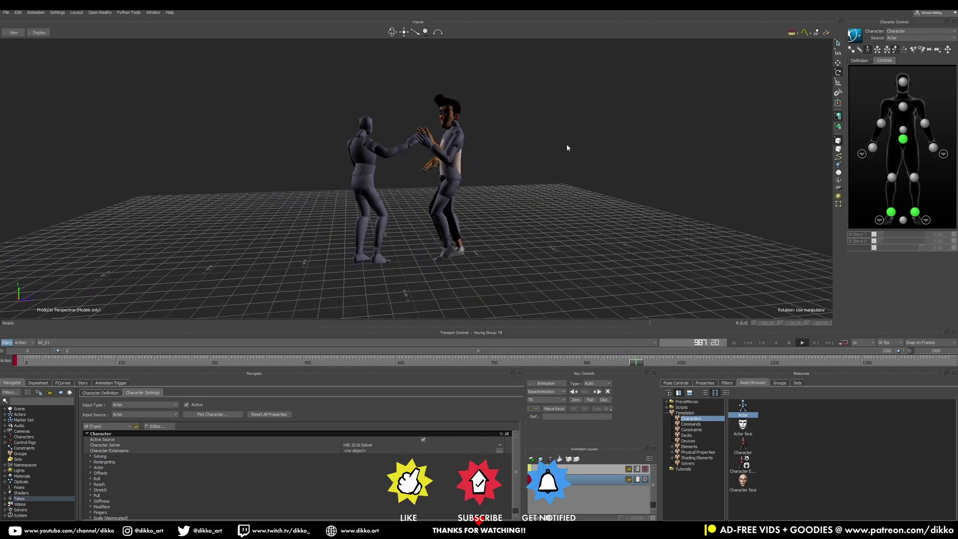
pyautogui.keyDown('alt'); pyautogui.moveTo(567, 144); pyautogui.dragTo(556, 151); pyautogui.keyUp('alt')
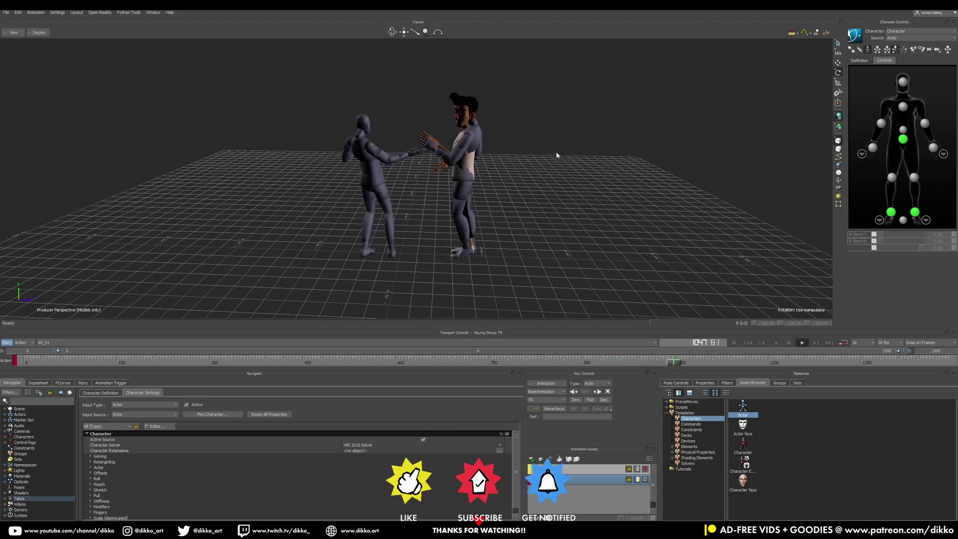
# Step: Stop playback and open FemaleCharacter_02.fbx from the Female folder for merging
pyautogui.click(790, 341)
pyautogui.click(6, 12)
pyautogui.click(23, 32)
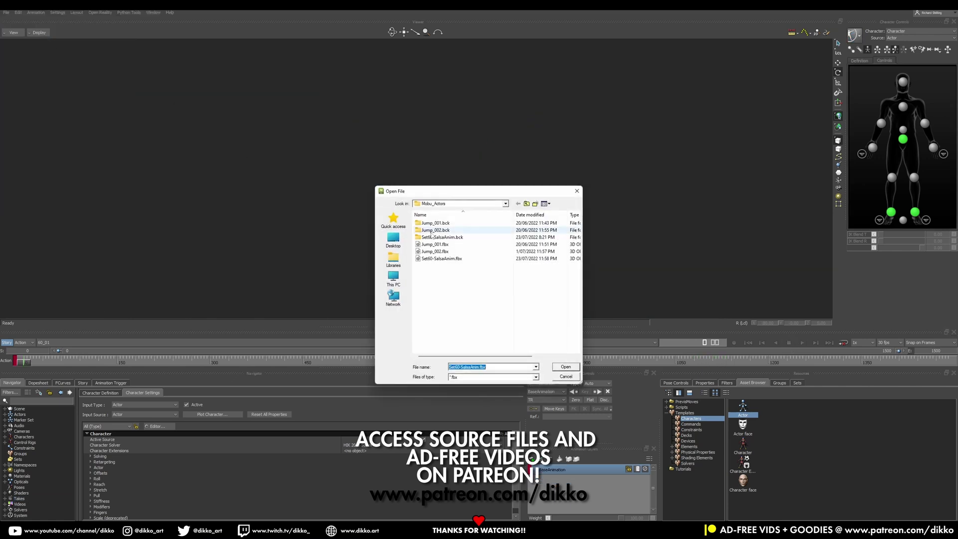
pyautogui.click(527, 203)
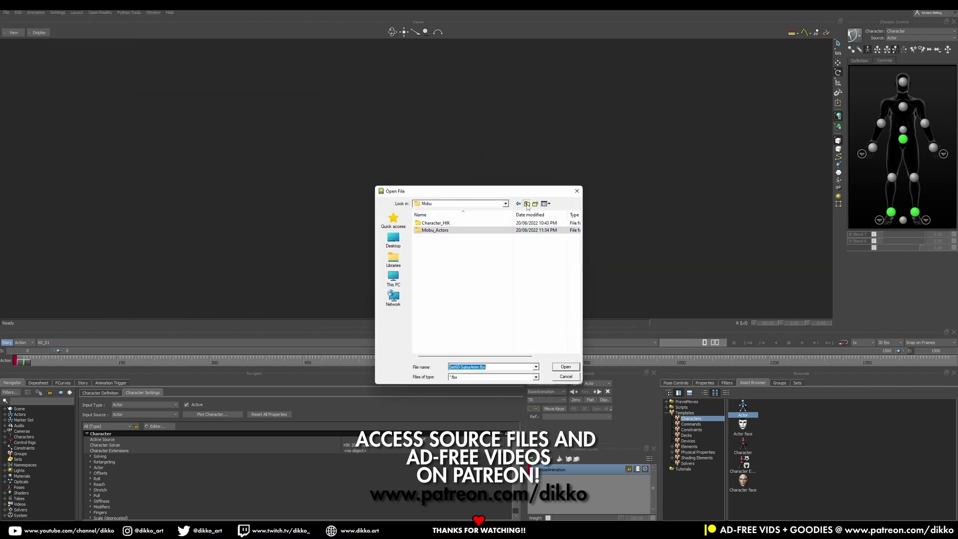
pyautogui.doubleClick(436, 222)
pyautogui.doubleClick(441, 237)
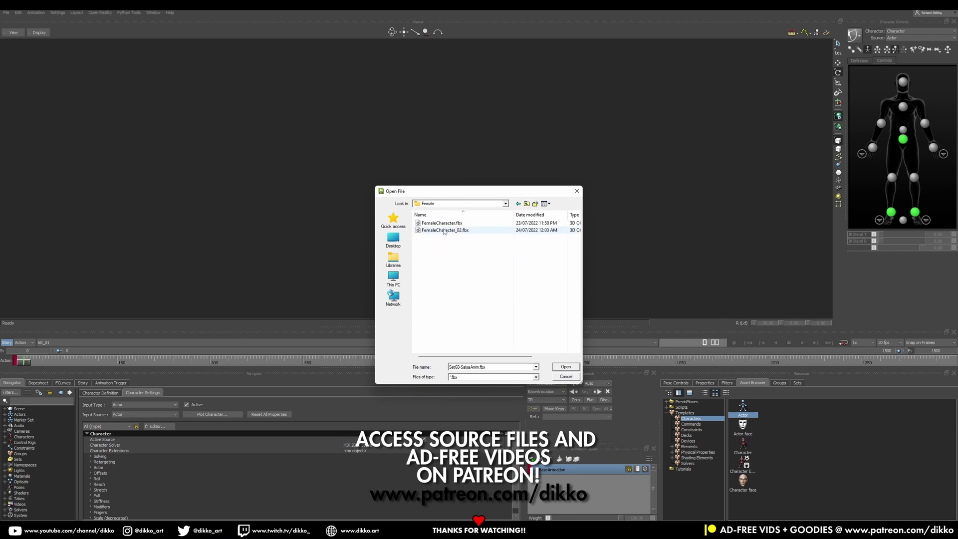
pyautogui.click(444, 231)
pyautogui.click(563, 369)
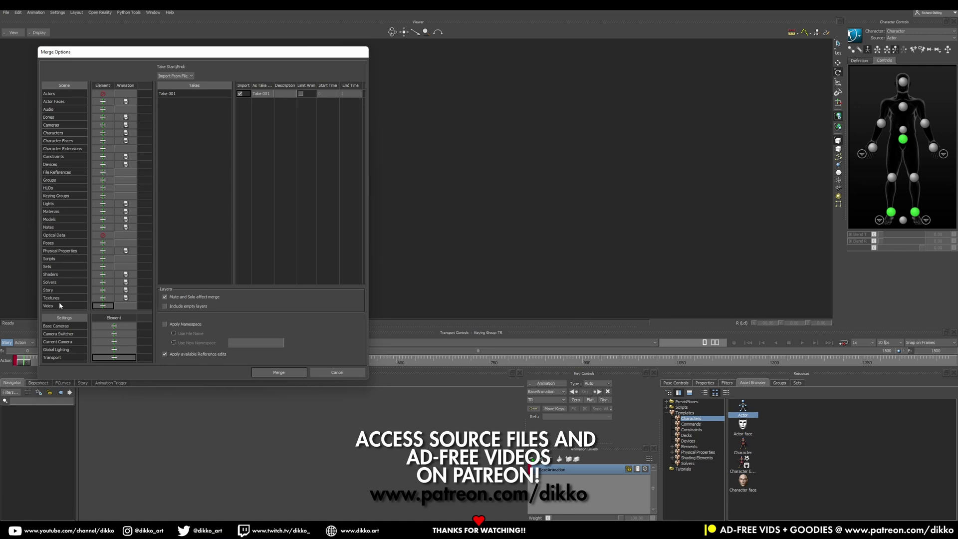
# Step: Merge the file under a new namespace, Female
pyautogui.click(173, 327)
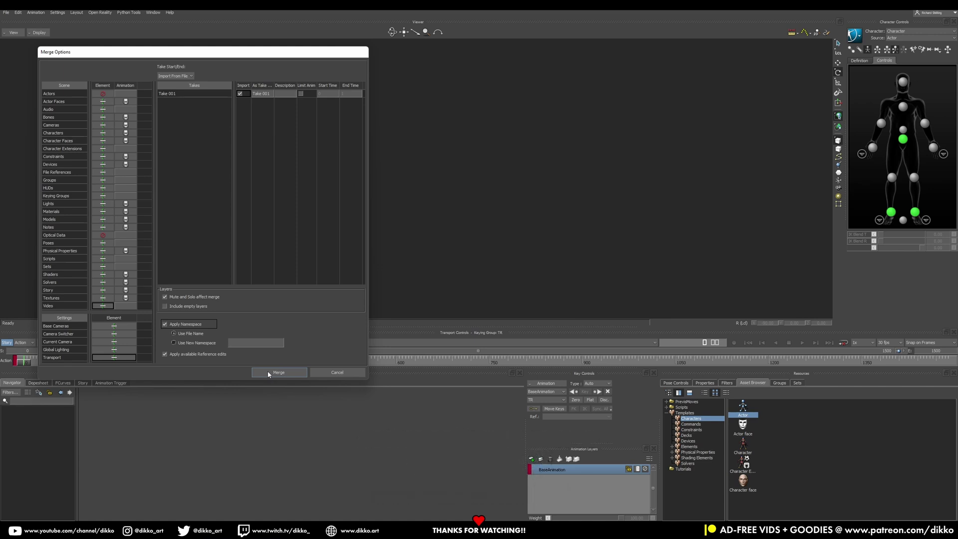
pyautogui.click(198, 342)
pyautogui.click(250, 342)
pyautogui.write('Female')
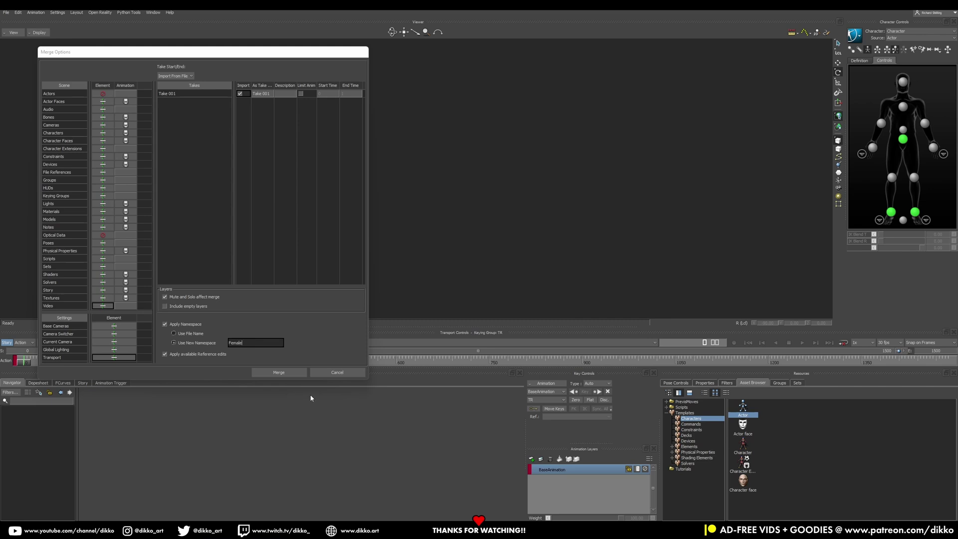
pyautogui.click(279, 371)
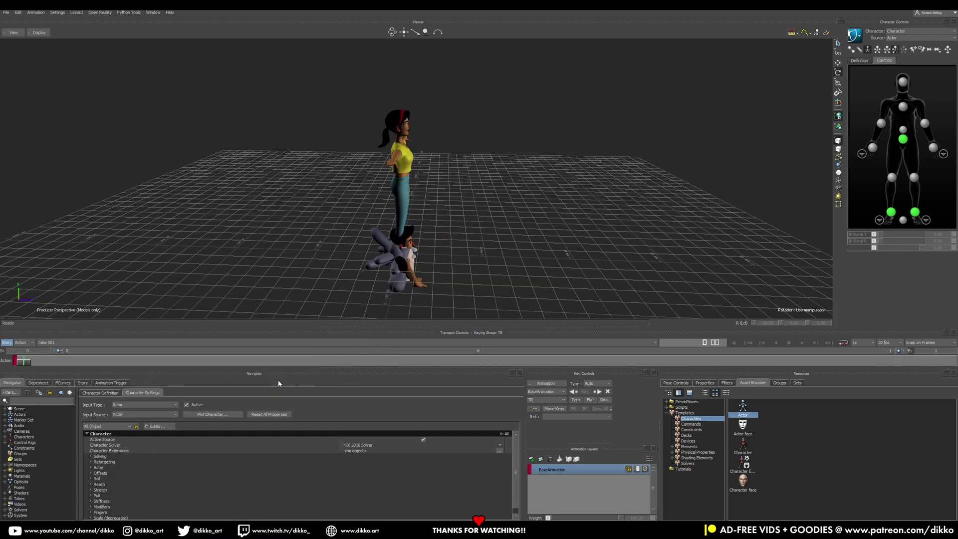
# Step: Load take 60_01 and orbit in close on the characters' torsos
pyautogui.click(79, 342)
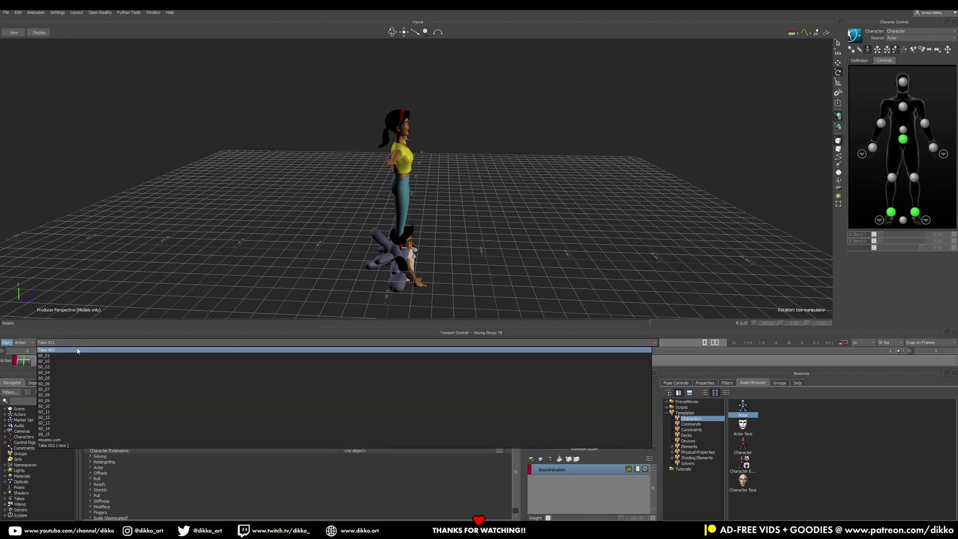
pyautogui.click(53, 361)
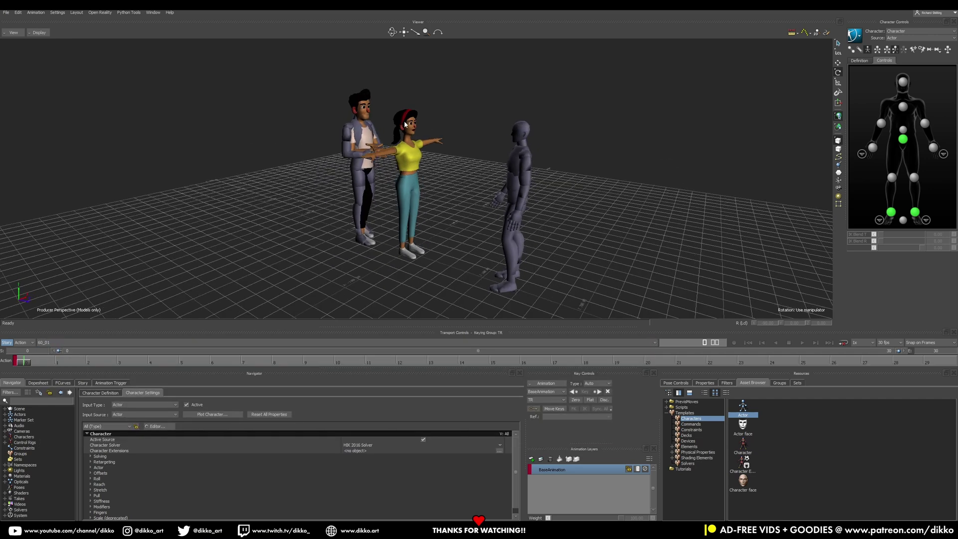
pyautogui.moveTo(410, 120); pyautogui.dragTo(334, 153)
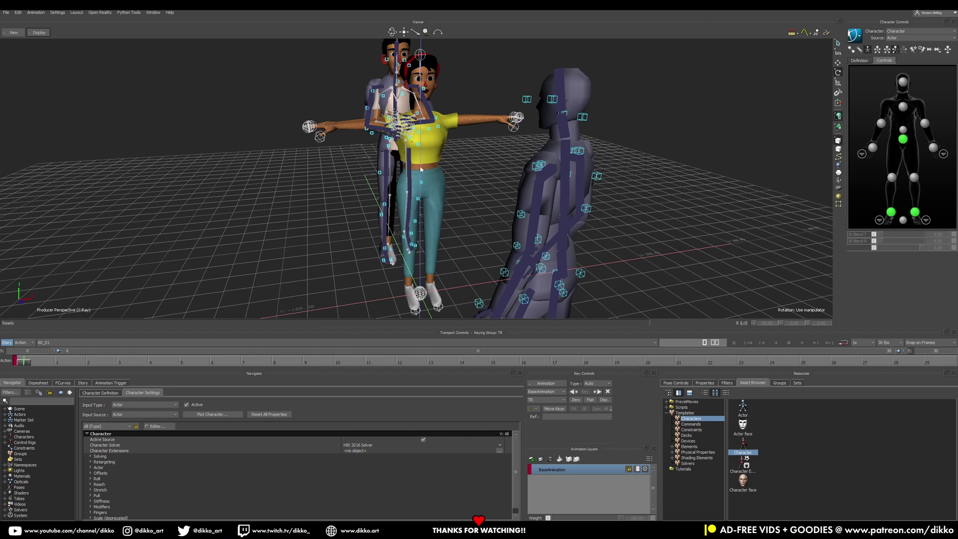
pyautogui.scroll(3, 422, 173)
pyautogui.scroll(1, 408, 172)
pyautogui.scroll(2, 441, 186)
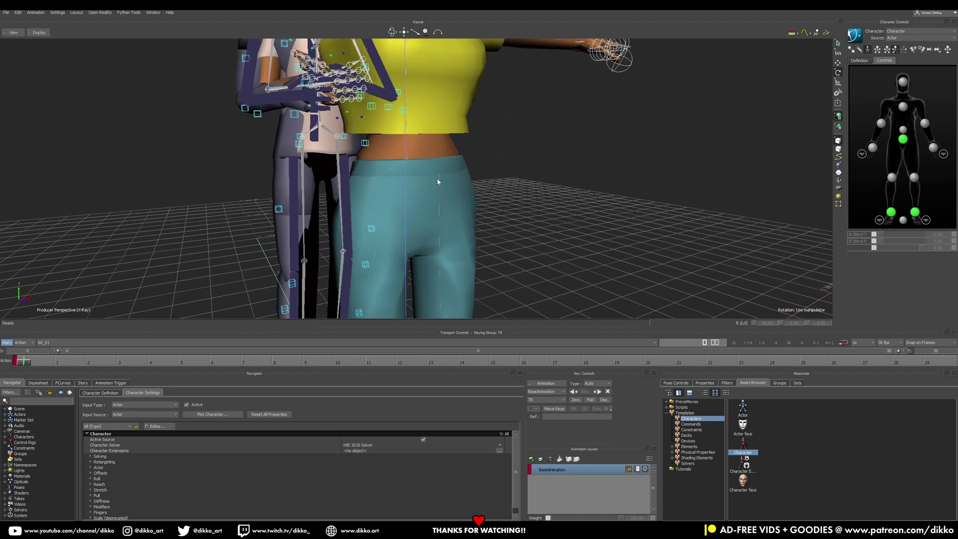
pyautogui.scroll(2, 441, 186)
pyautogui.moveTo(476, 208); pyautogui.dragTo(738, 200)
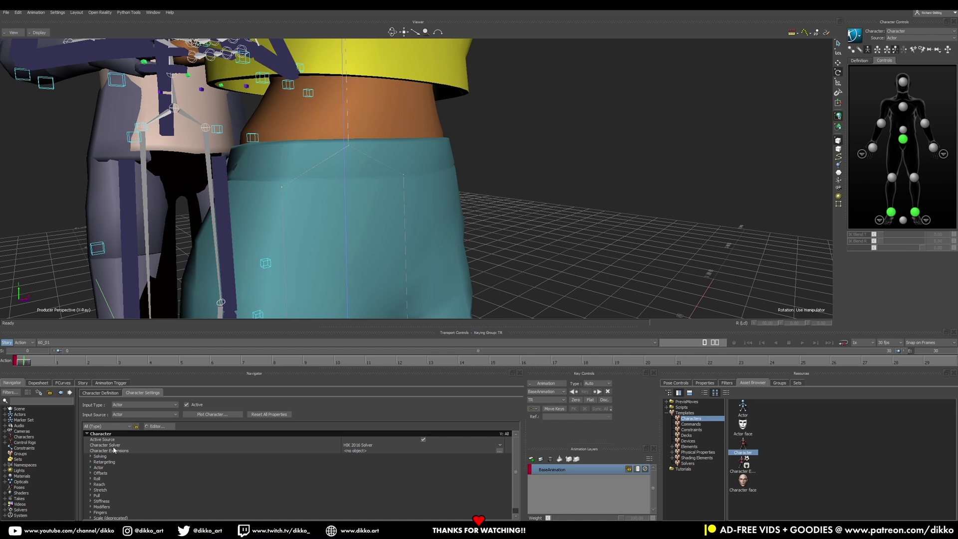
# Step: Create a biped character definition from the selected hips and make Character 1 current
pyautogui.click(6, 438)
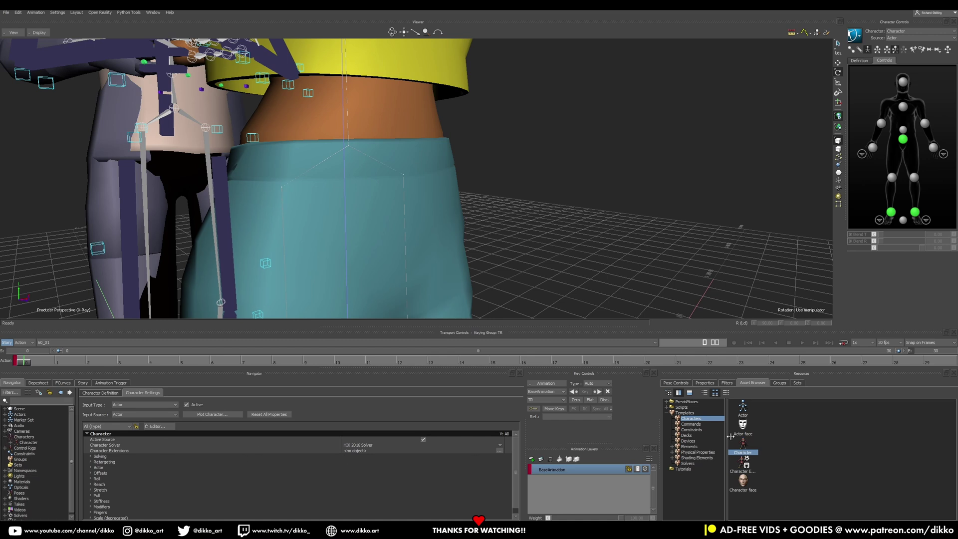
pyautogui.click(348, 150)
pyautogui.click(349, 147)
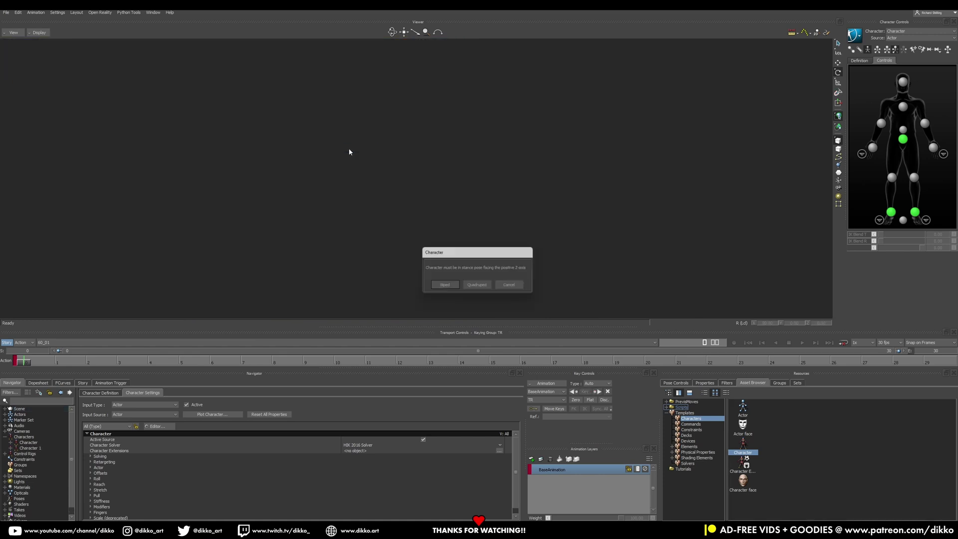
pyautogui.click(451, 287)
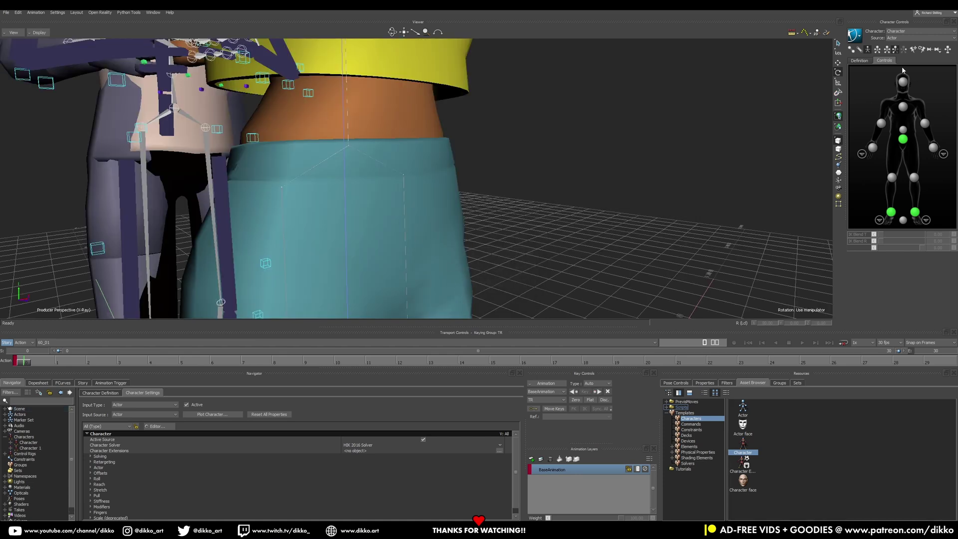
pyautogui.click(28, 448)
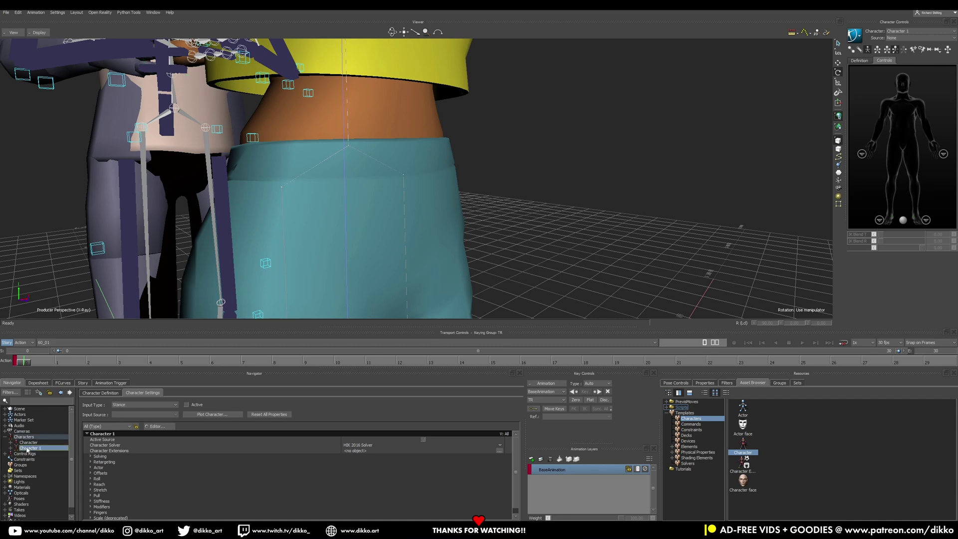
# Step: Set Character 1's input source to Actor 1
pyautogui.click(934, 38)
pyautogui.click(636, 114)
pyautogui.scroll(-5, 556, 209)
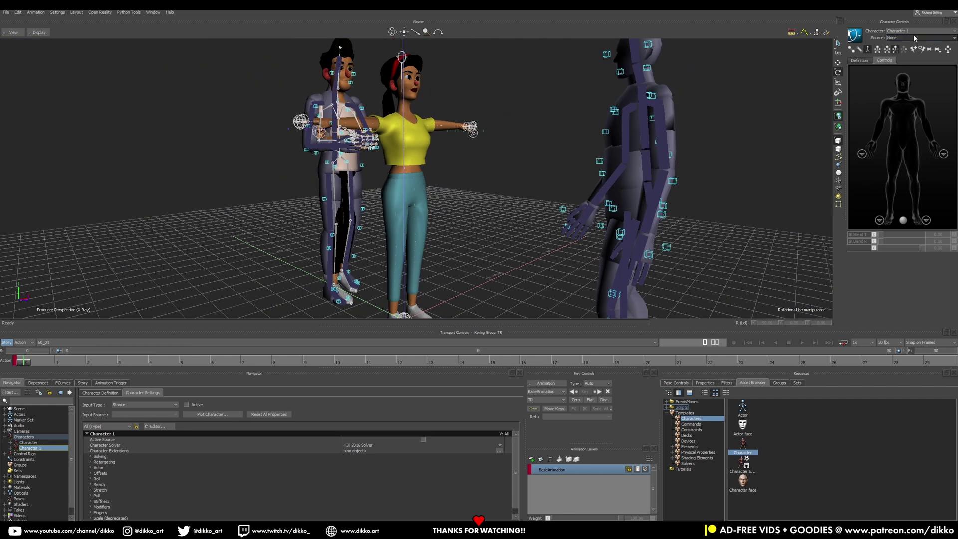
pyautogui.click(913, 35)
pyautogui.click(894, 73)
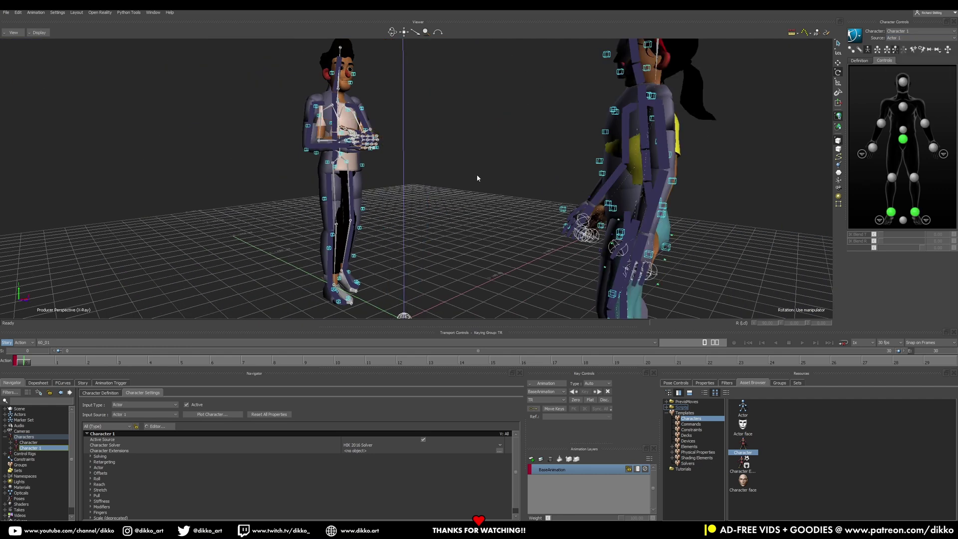
pyautogui.moveTo(497, 189); pyautogui.dragTo(41, 31)
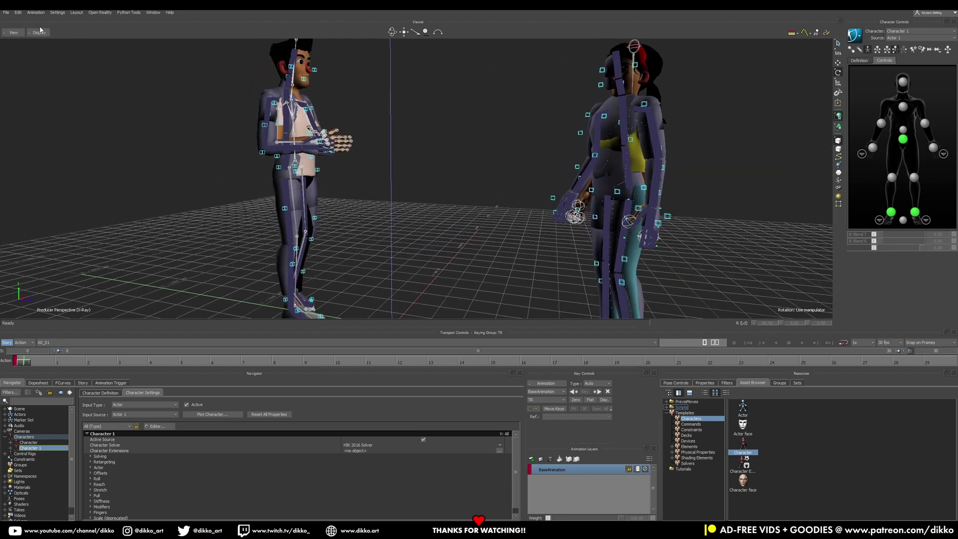
# Step: Switch the viewer display to Models Only and play the take
pyautogui.click(41, 32)
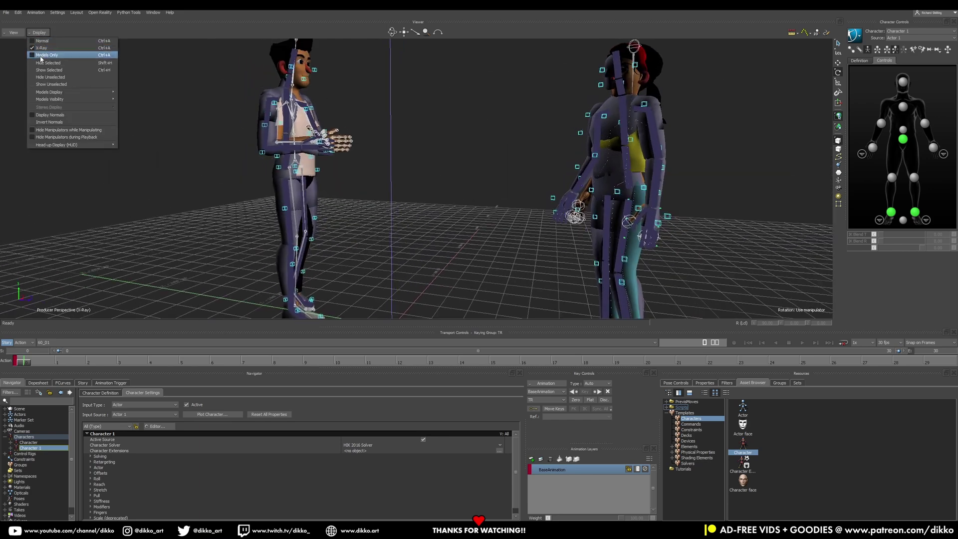
pyautogui.click(47, 55)
pyautogui.moveTo(182, 111); pyautogui.dragTo(504, 234)
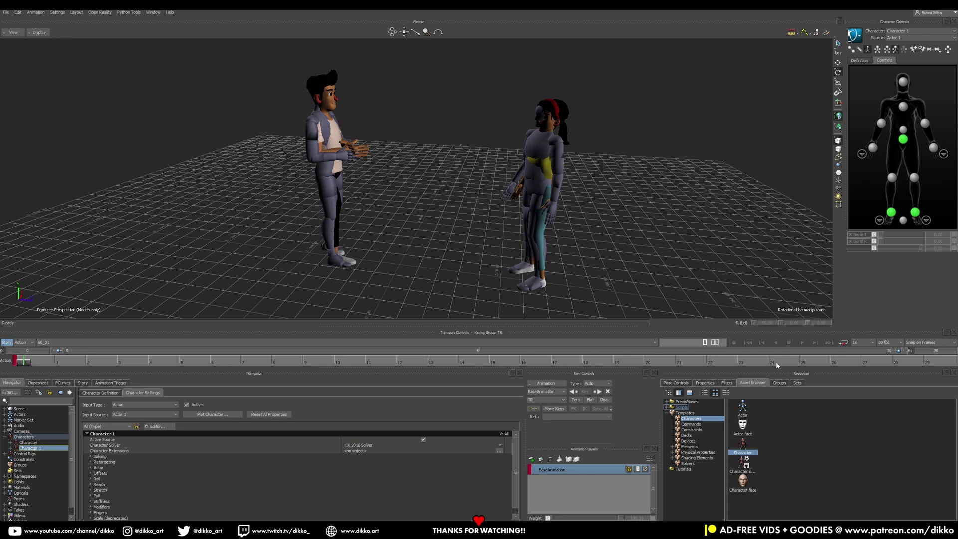
pyautogui.click(803, 344)
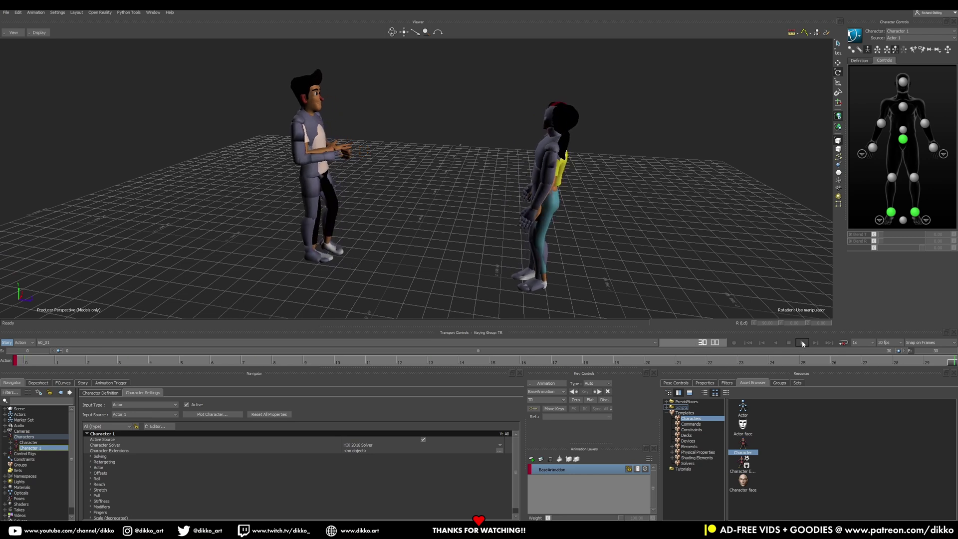
# Step: Set the End frame to 1500 and play the take through to the end
pyautogui.doubleClick(917, 352)
pyautogui.write('1500')
pyautogui.press('Return')
pyautogui.click(801, 343)
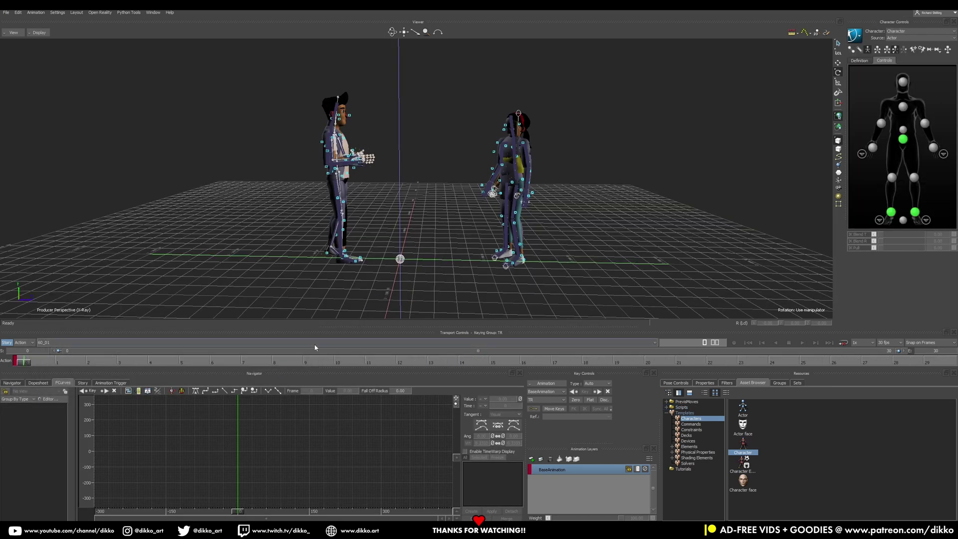
# Step: Select the male hips and open Character Settings for 'Character' from the Navigator's Characters list
pyautogui.click(338, 172)
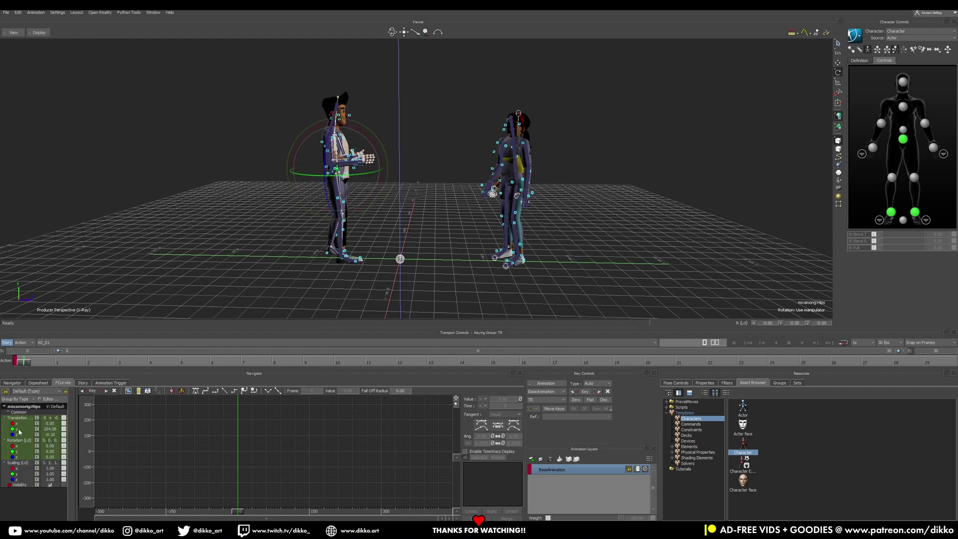
pyautogui.click(34, 383)
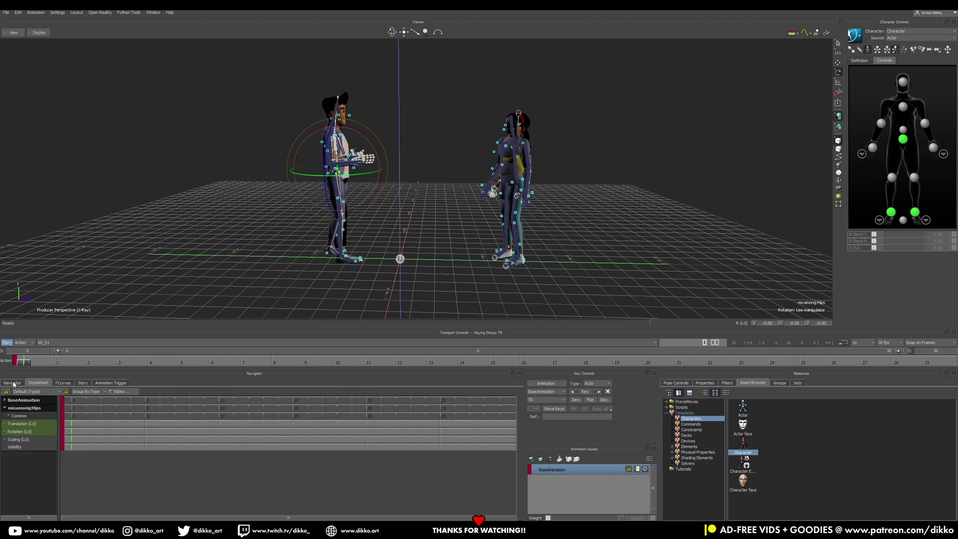
pyautogui.click(13, 382)
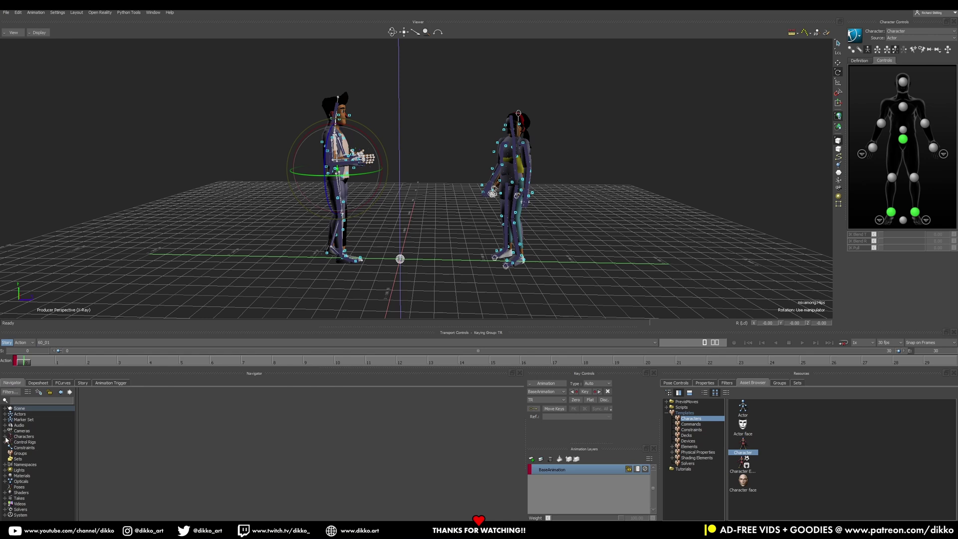
pyautogui.click(5, 437)
pyautogui.click(33, 444)
pyautogui.doubleClick(33, 444)
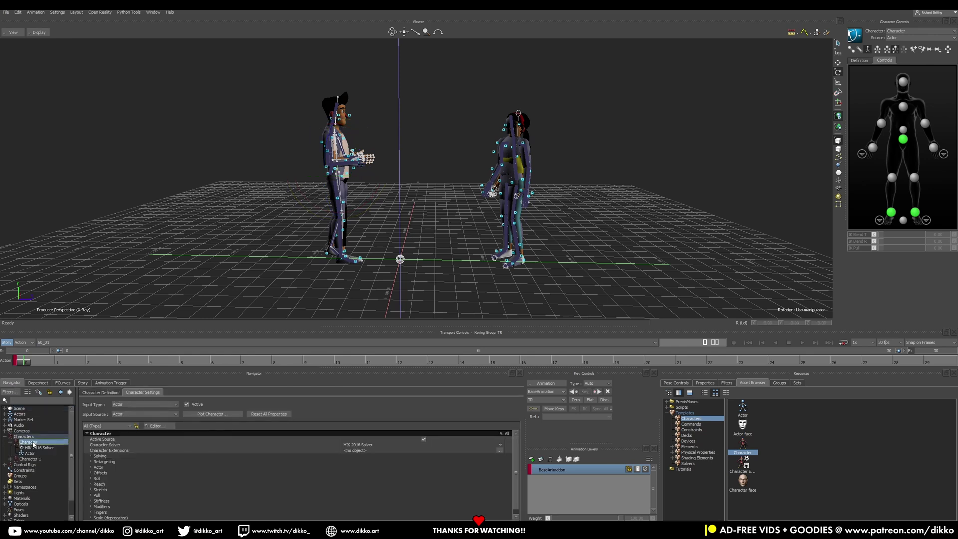
# Step: Start a control-rig Plot Character, then re-enter 1500 as the end frame
pyautogui.click(211, 414)
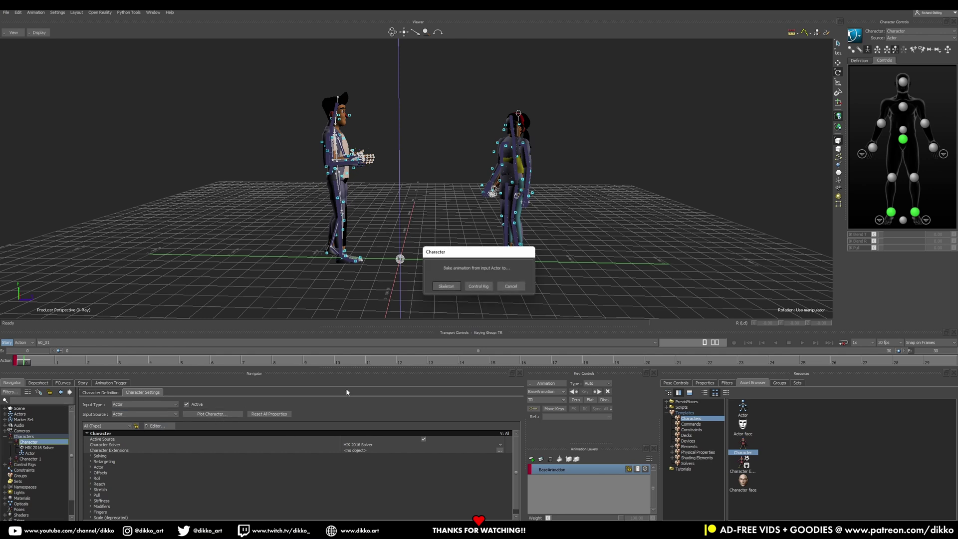
pyautogui.click(479, 287)
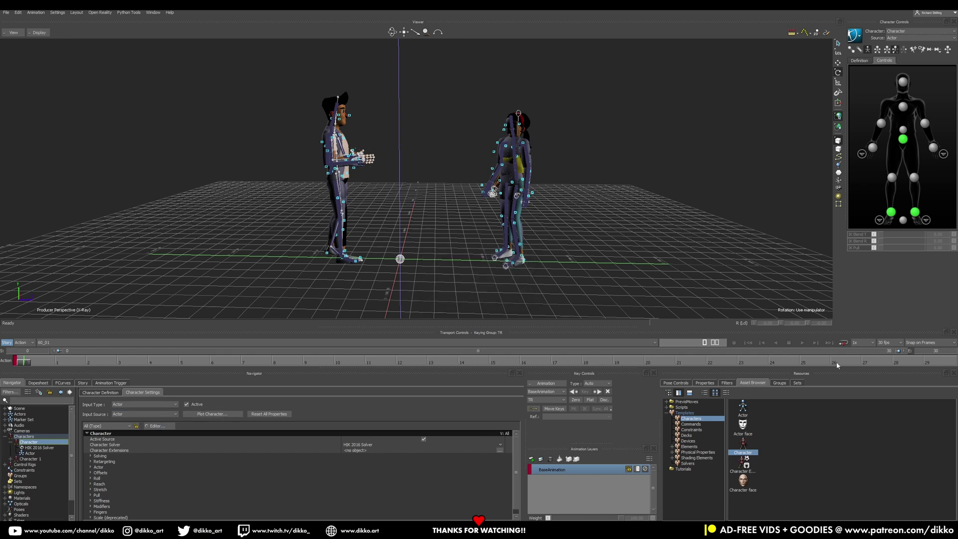
pyautogui.doubleClick(938, 353)
pyautogui.doubleClick(938, 352)
pyautogui.write('1500')
pyautogui.press('Return')
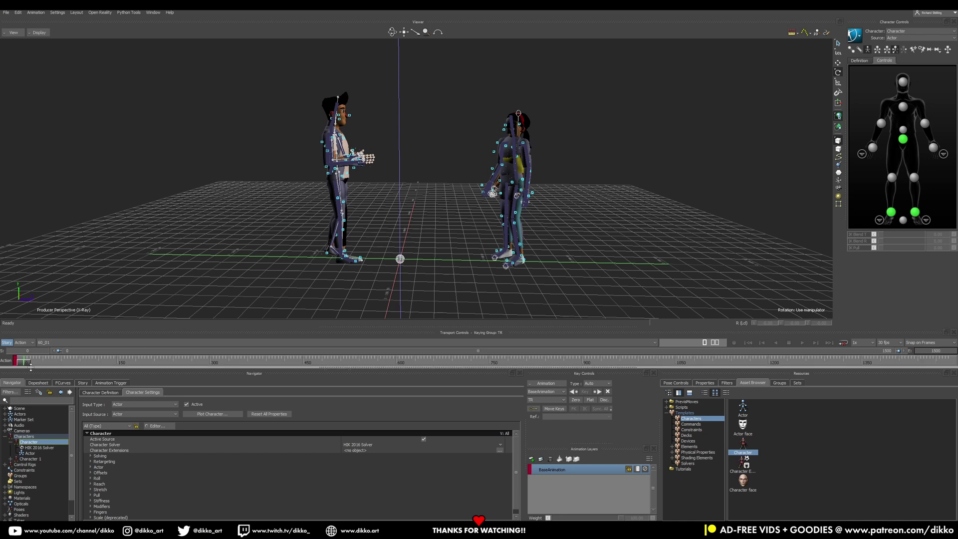
# Step: Scrub to about frame 254, rewind to frame 0, and start Plot Character
pyautogui.moveTo(26, 362)
pyautogui.mouseDown()
pyautogui.moveTo(684, 362)
pyautogui.moveTo(713, 345)
pyautogui.moveTo(860, 367)
pyautogui.mouseUp()
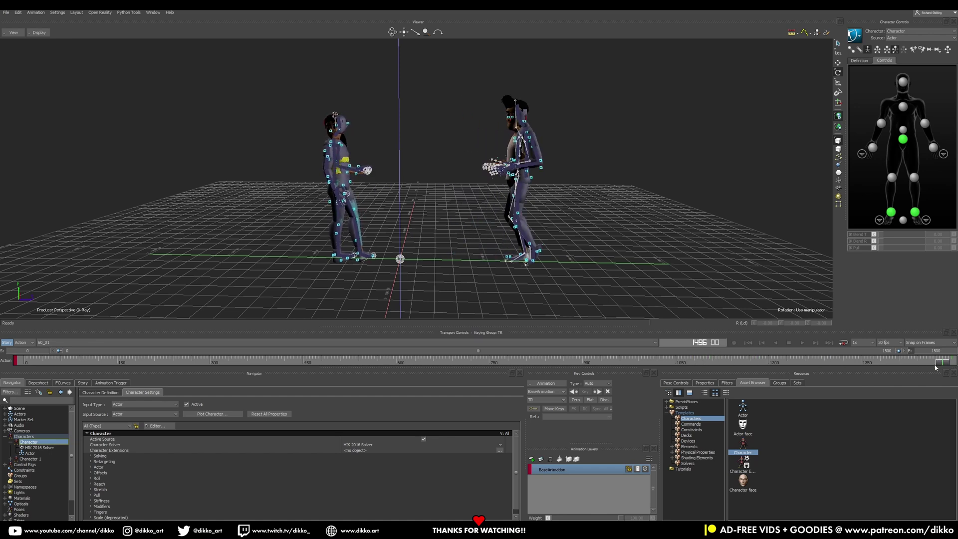
pyautogui.moveTo(860, 367); pyautogui.dragTo(2, 378)
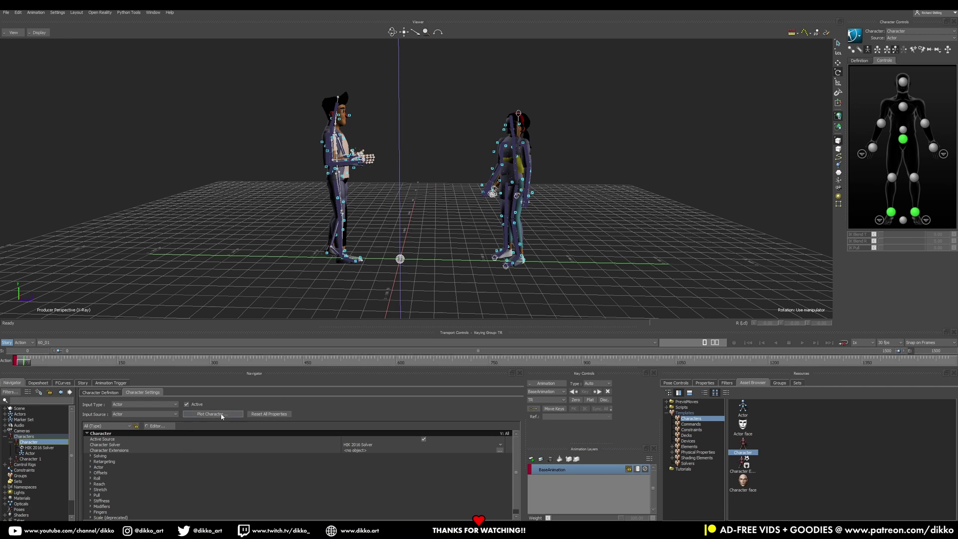
pyautogui.click(211, 414)
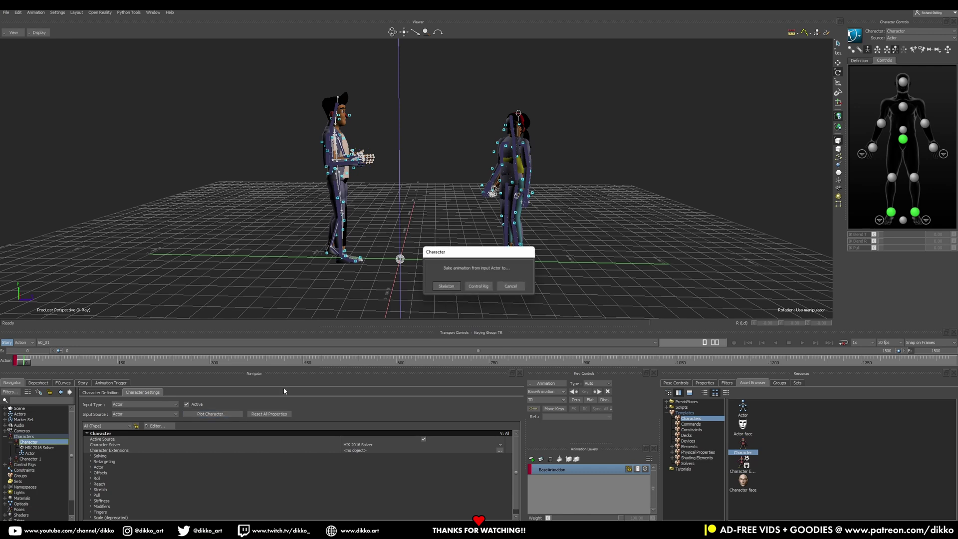
# Step: Plot the male character onto a Control Rig at 24 FPS with Plot All Takes enabled
pyautogui.click(486, 287)
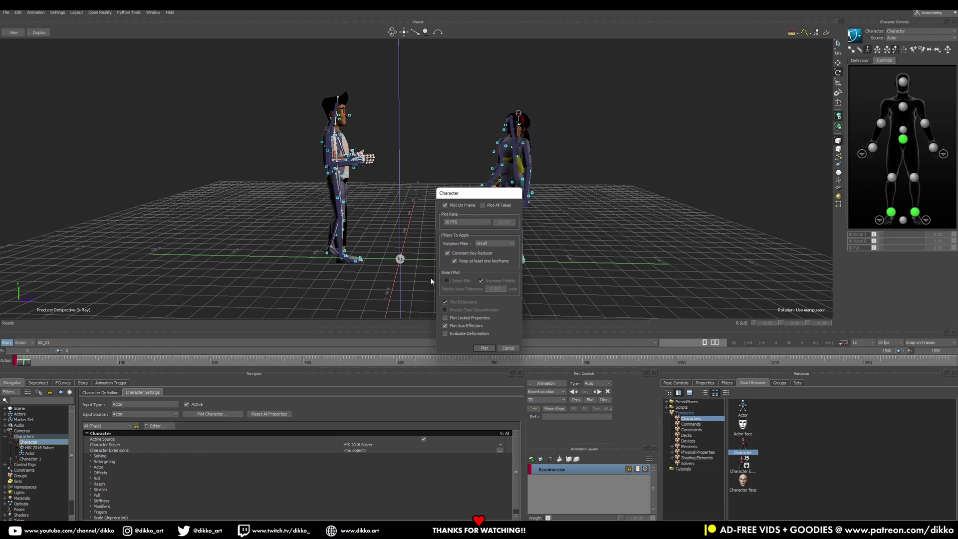
pyautogui.click(483, 222)
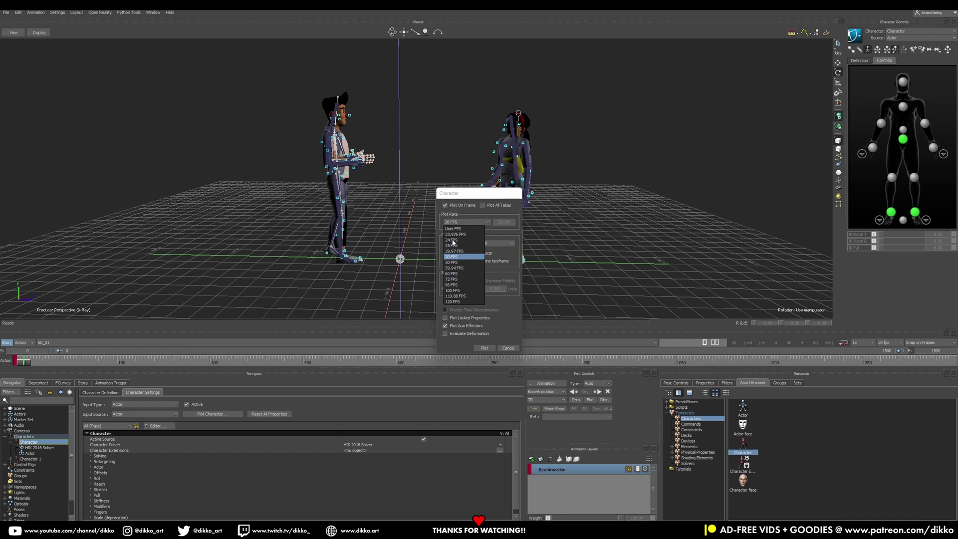
pyautogui.press('Escape')
pyautogui.click(484, 205)
pyautogui.click(486, 222)
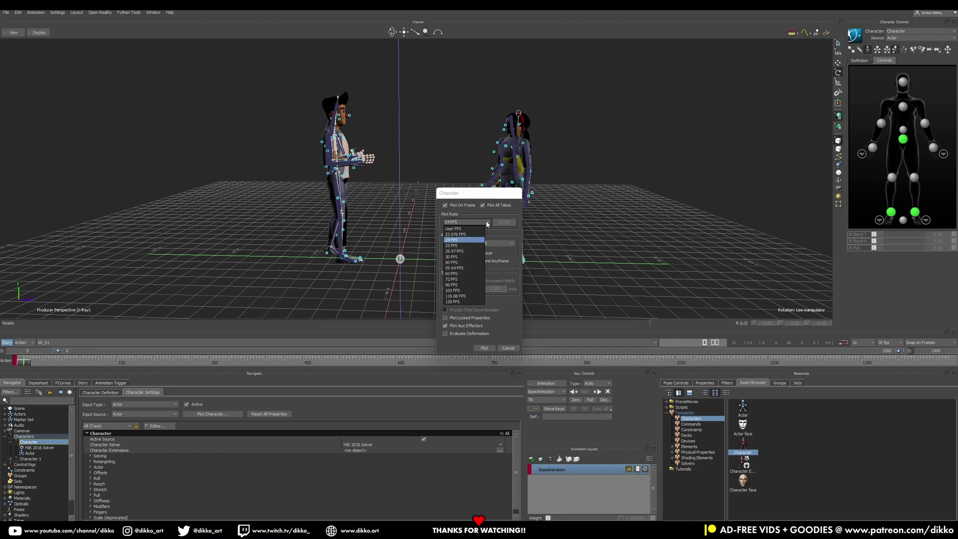
pyautogui.click(487, 223)
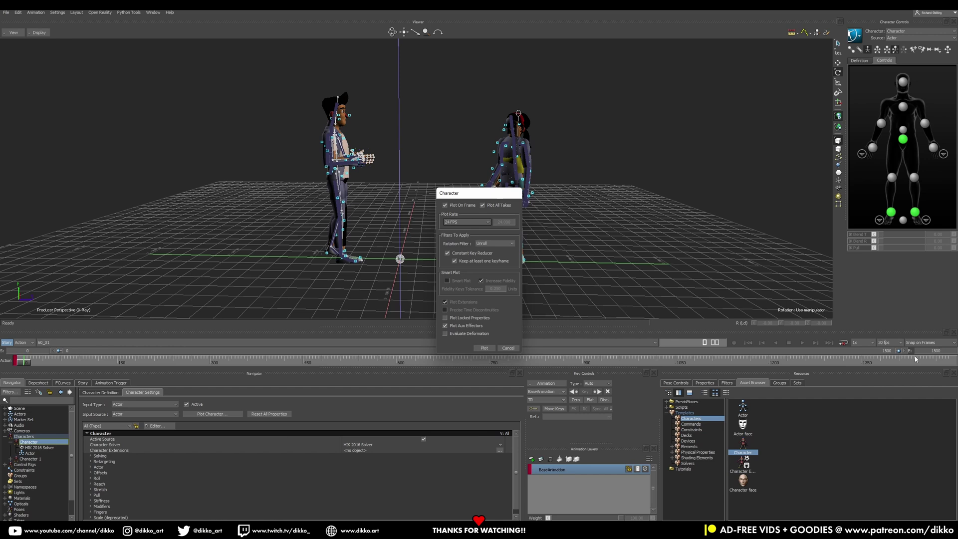
pyautogui.click(483, 349)
pyautogui.click(484, 350)
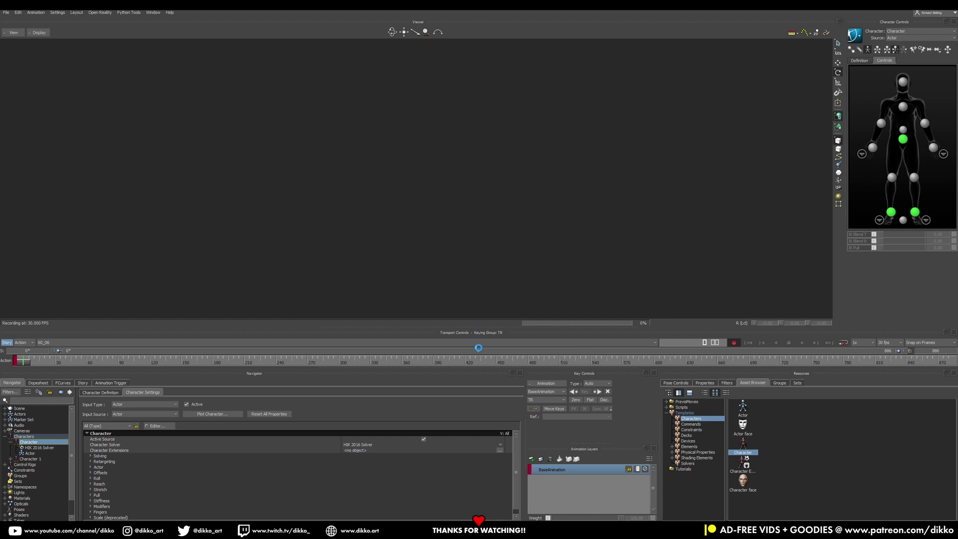
# Step: Set the scene frame rate to 24 fps and select the first character's hips effector
pyautogui.click(885, 342)
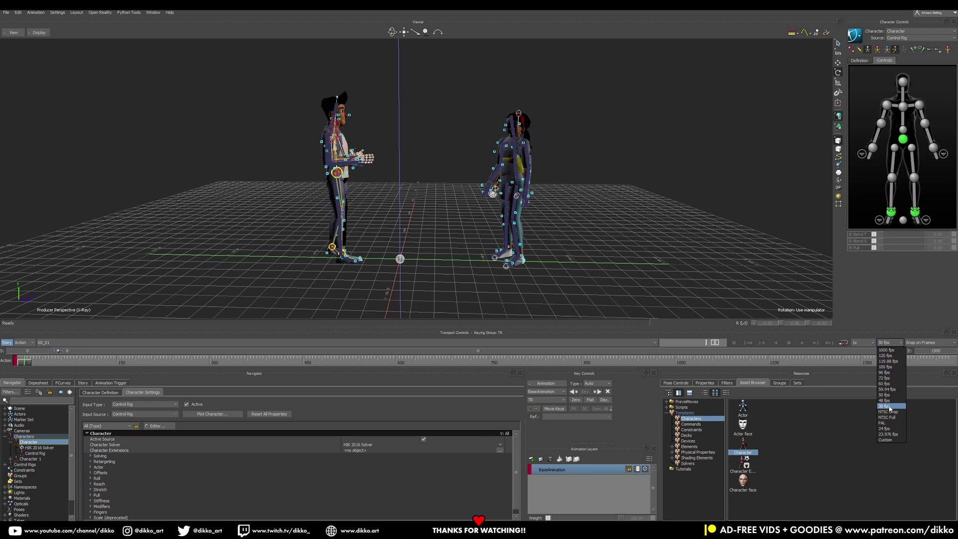
pyautogui.click(887, 429)
pyautogui.scroll(2, 314, 188)
pyautogui.scroll(3, 314, 189)
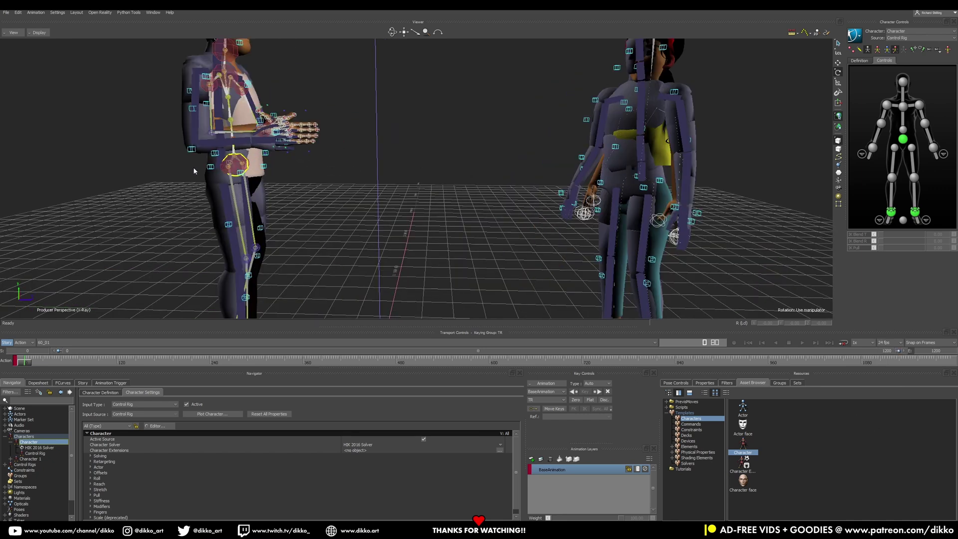
pyautogui.click(236, 164)
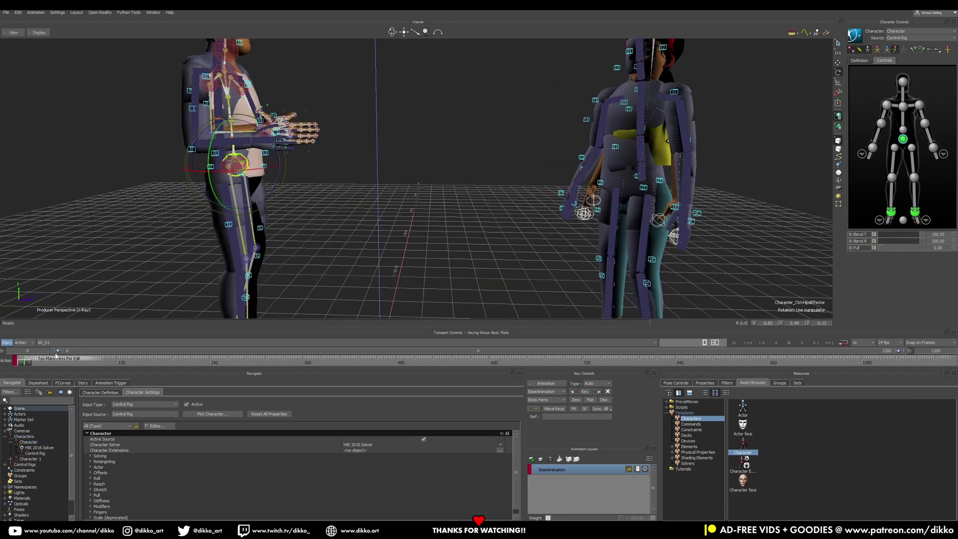
# Step: Check the hips' Translation Y curve in FCurves, then switch to take 60_01
pyautogui.click(61, 383)
pyautogui.click(19, 430)
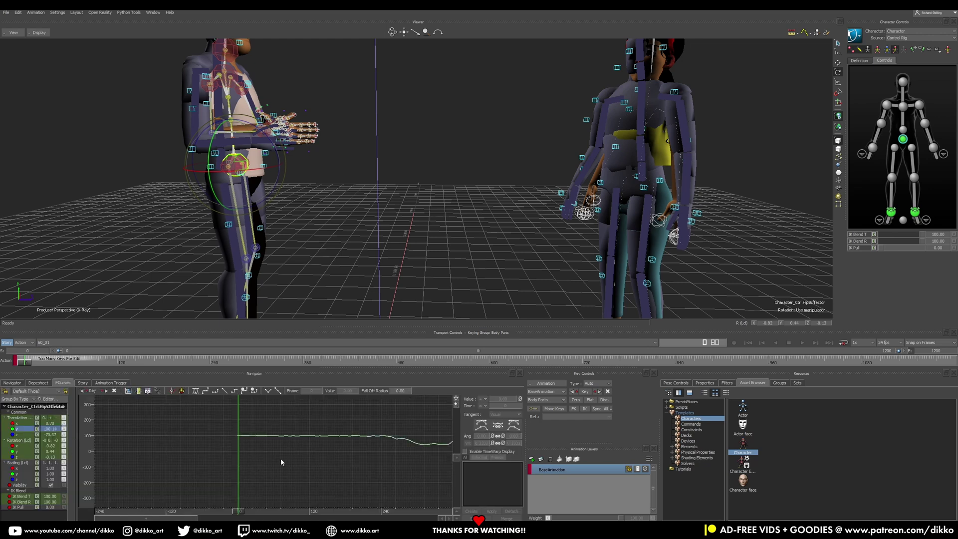
pyautogui.press('Left')
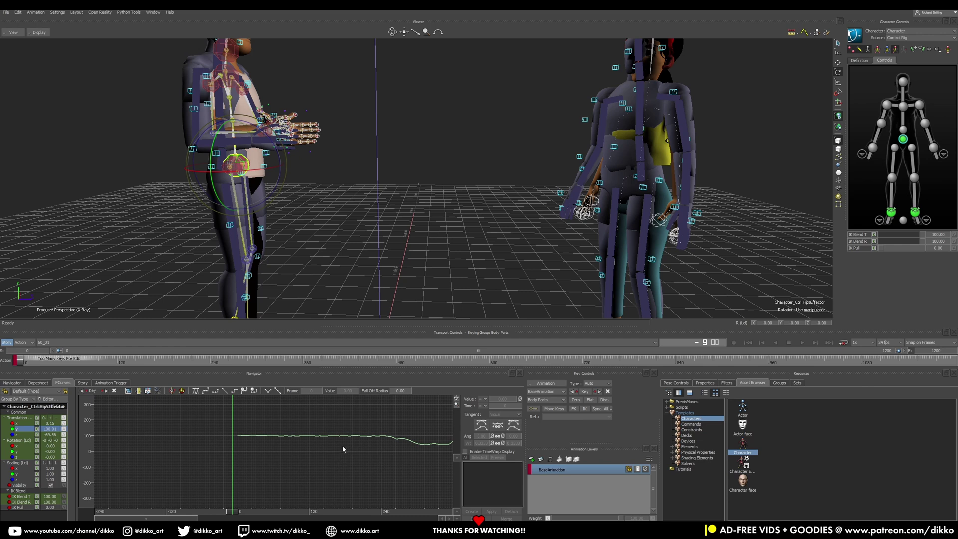
pyautogui.moveTo(332, 448)
pyautogui.keyDown('ctrl'); pyautogui.mouseDown()
pyautogui.moveTo(193, 469)
pyautogui.moveTo(351, 444)
pyautogui.moveTo(252, 465)
pyautogui.mouseUp(); pyautogui.keyUp('ctrl')
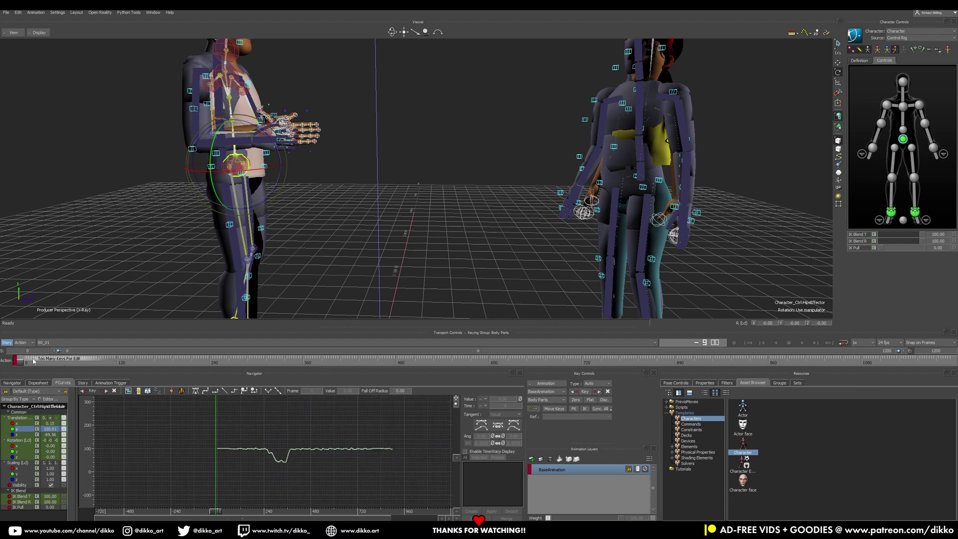
pyautogui.moveTo(21, 361)
pyautogui.mouseDown()
pyautogui.moveTo(113, 362)
pyautogui.moveTo(56, 360)
pyautogui.mouseUp()
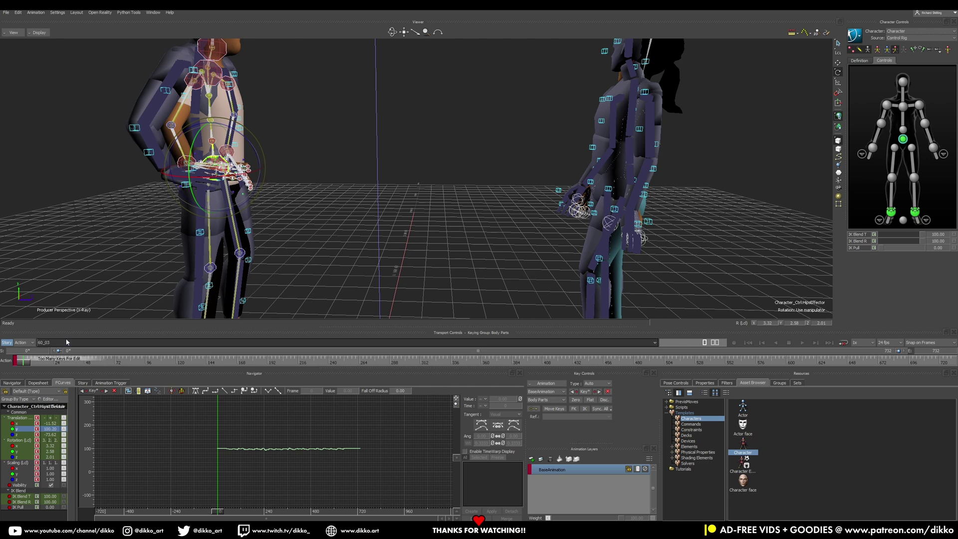
pyautogui.click(45, 343)
pyautogui.click(48, 360)
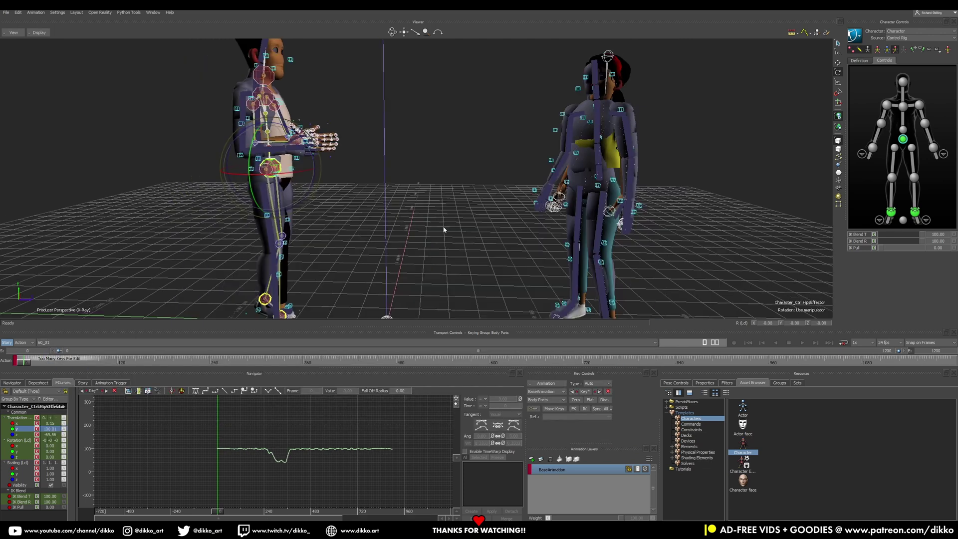
pyautogui.click(12, 383)
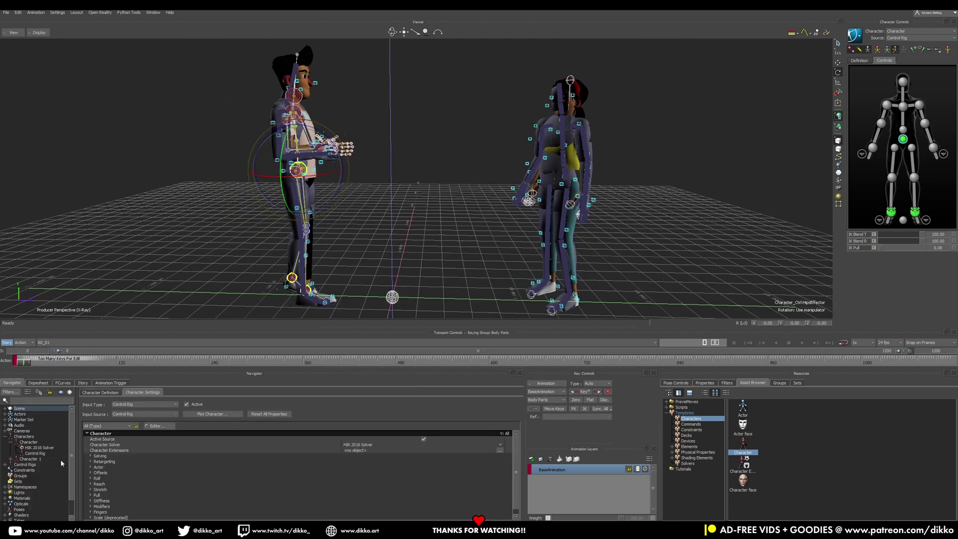
# Step: Plot Character 1 onto a new FK/IK control rig with Plot All Takes enabled
pyautogui.click(33, 461)
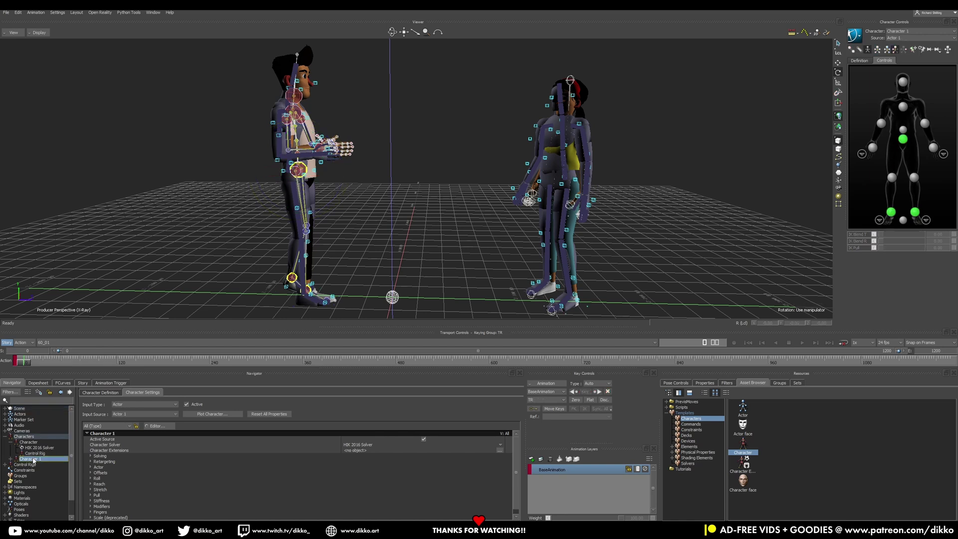
pyautogui.doubleClick(33, 460)
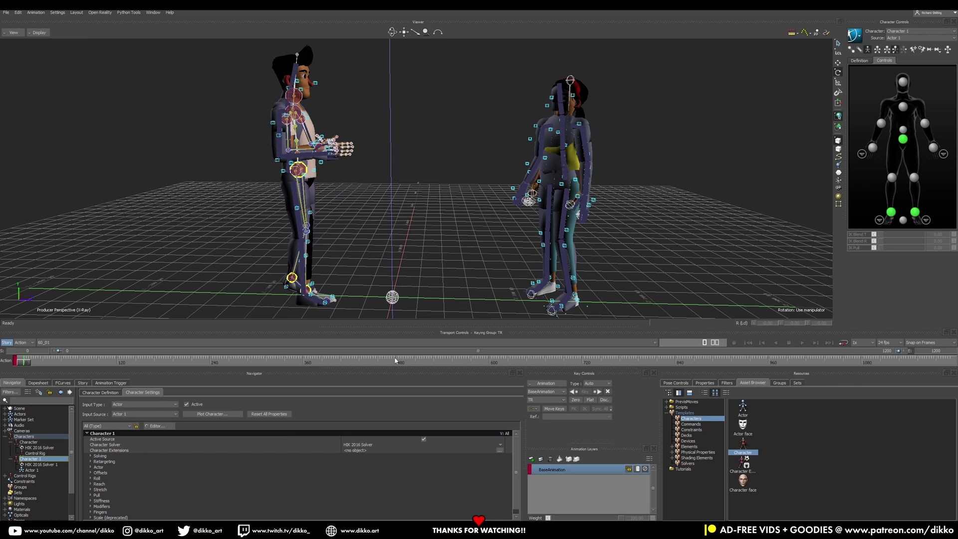
pyautogui.click(225, 417)
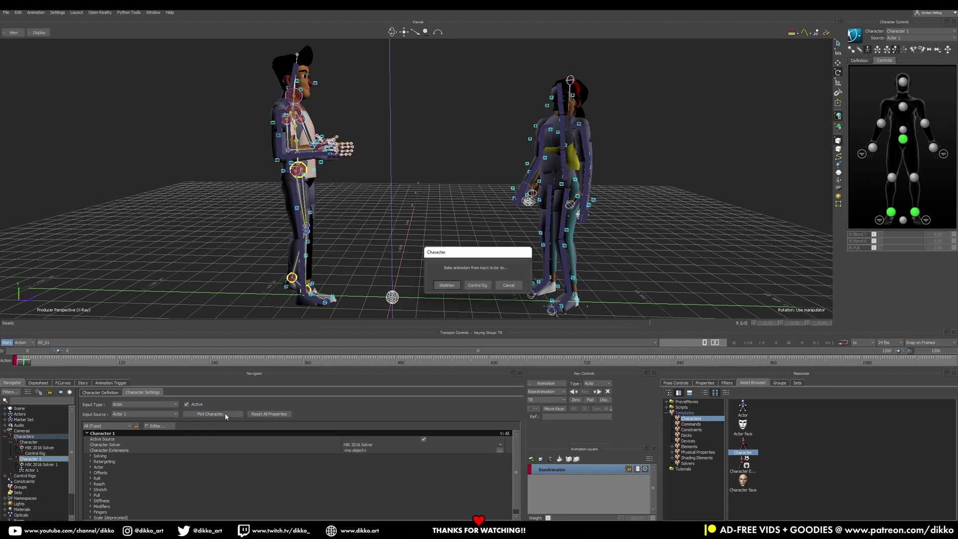
pyautogui.click(478, 288)
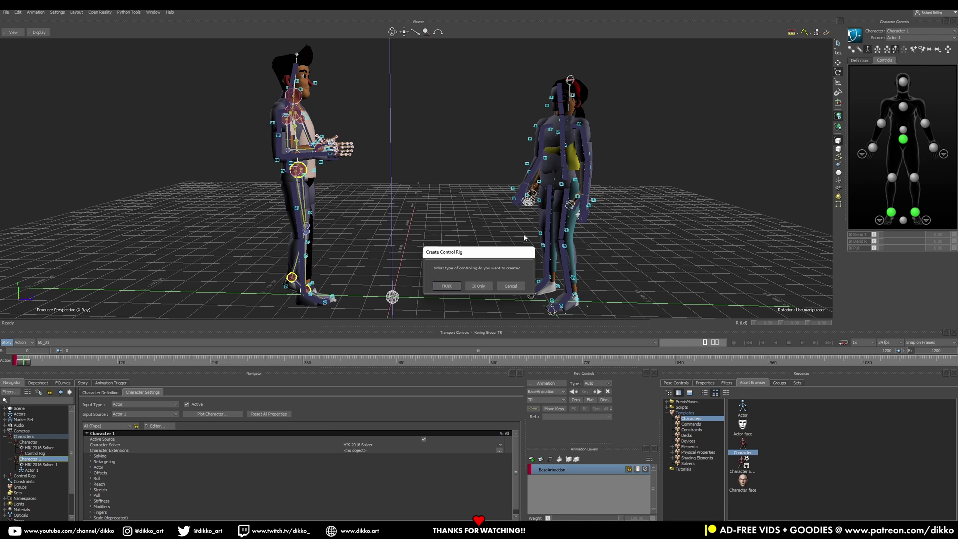
pyautogui.click(442, 285)
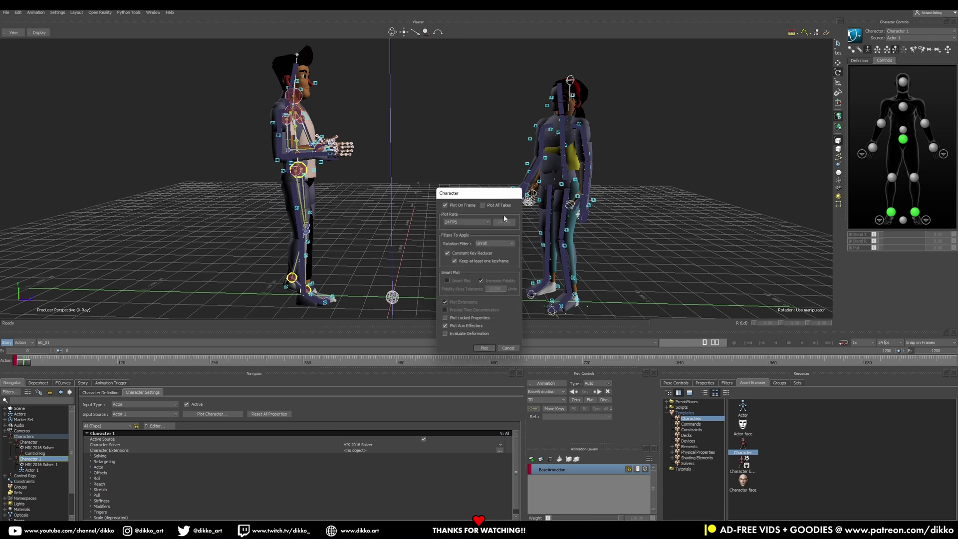
pyautogui.click(484, 205)
pyautogui.click(483, 349)
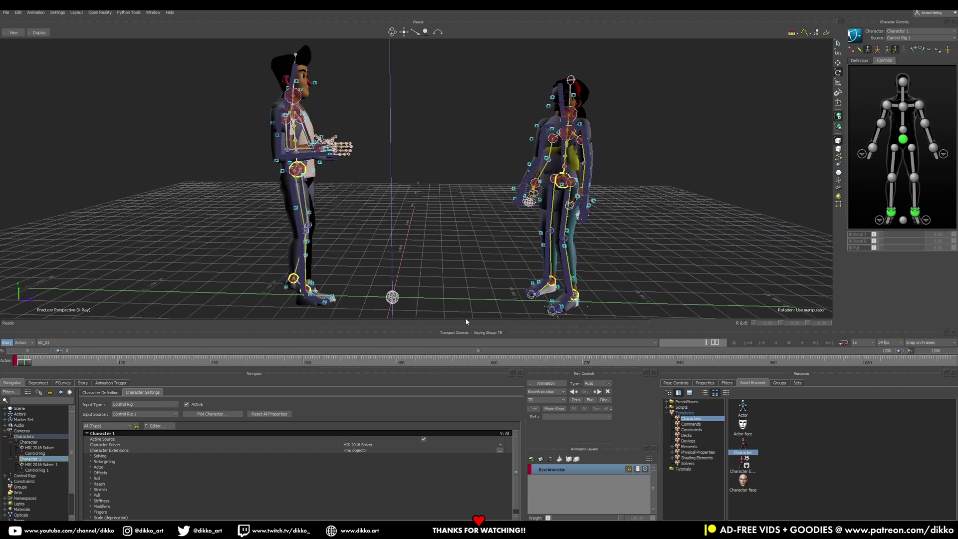
pyautogui.moveTo(28, 364); pyautogui.dragTo(83, 365)
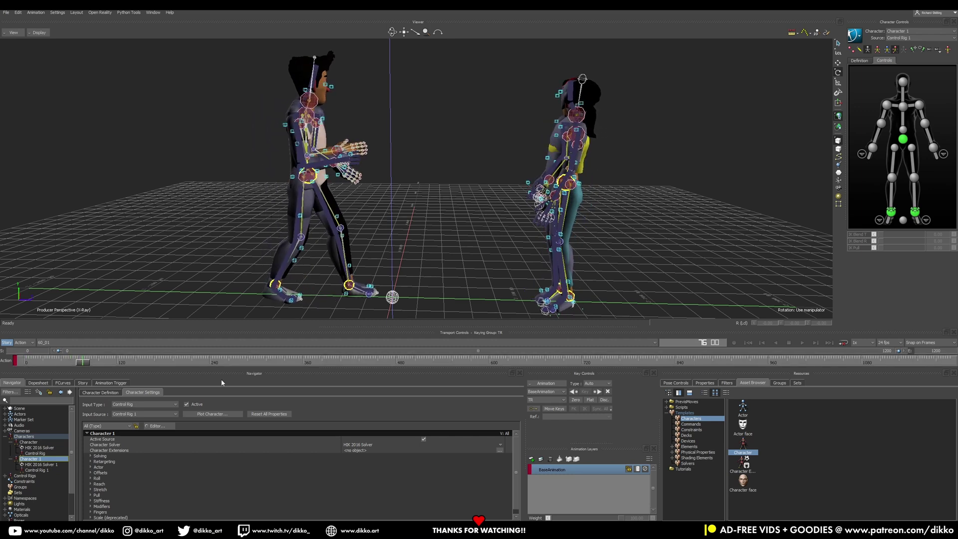
pyautogui.click(558, 183)
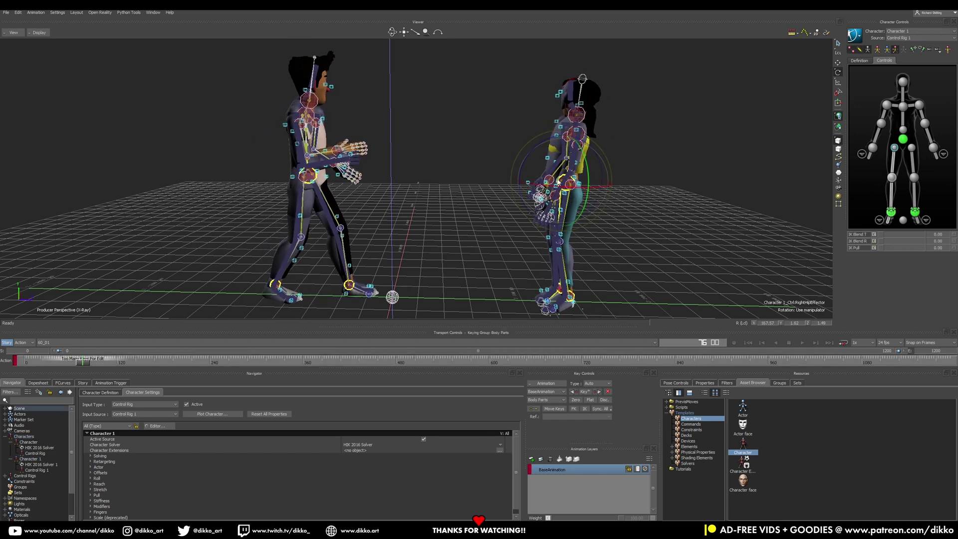
pyautogui.click(61, 382)
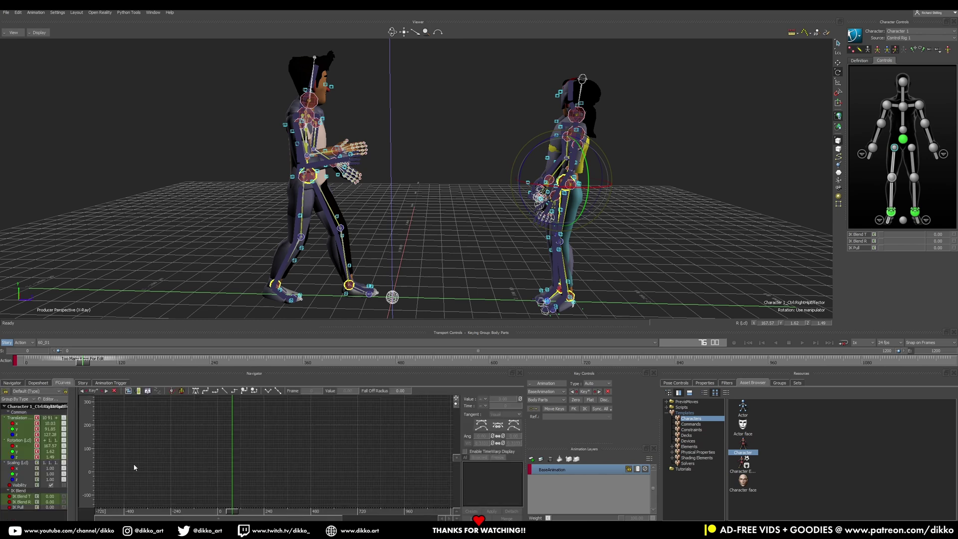
pyautogui.click(18, 424)
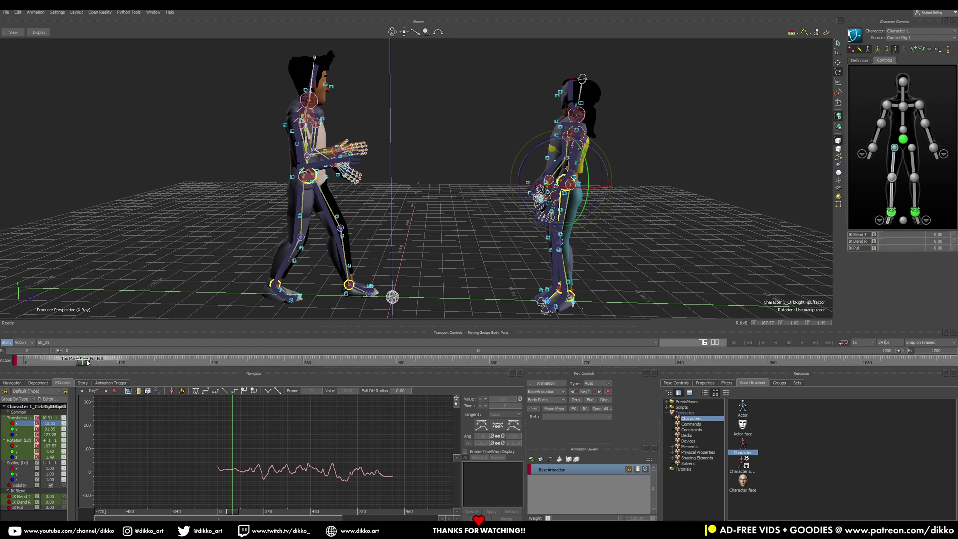
pyautogui.moveTo(82, 361)
pyautogui.mouseDown()
pyautogui.moveTo(686, 350)
pyautogui.moveTo(86, 406)
pyautogui.mouseUp()
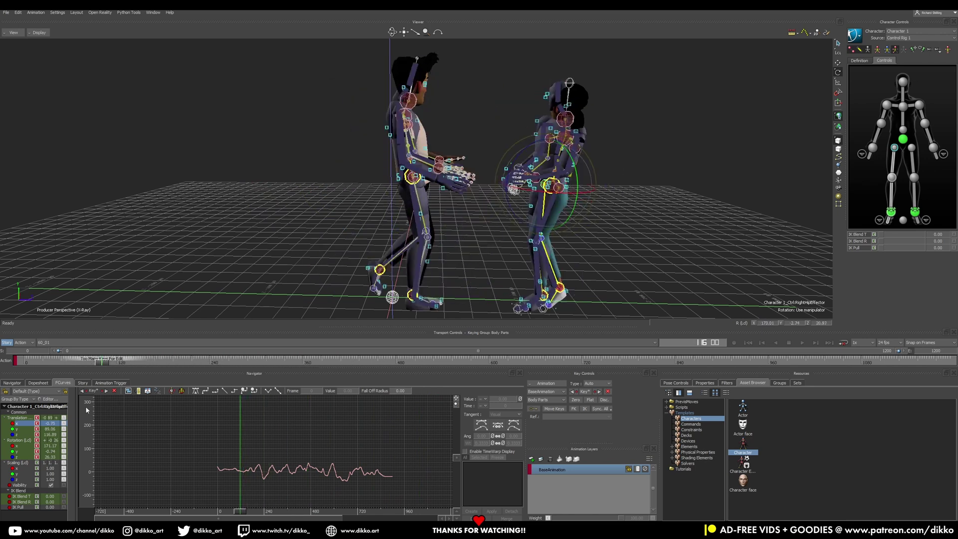
pyautogui.click(84, 342)
pyautogui.click(45, 389)
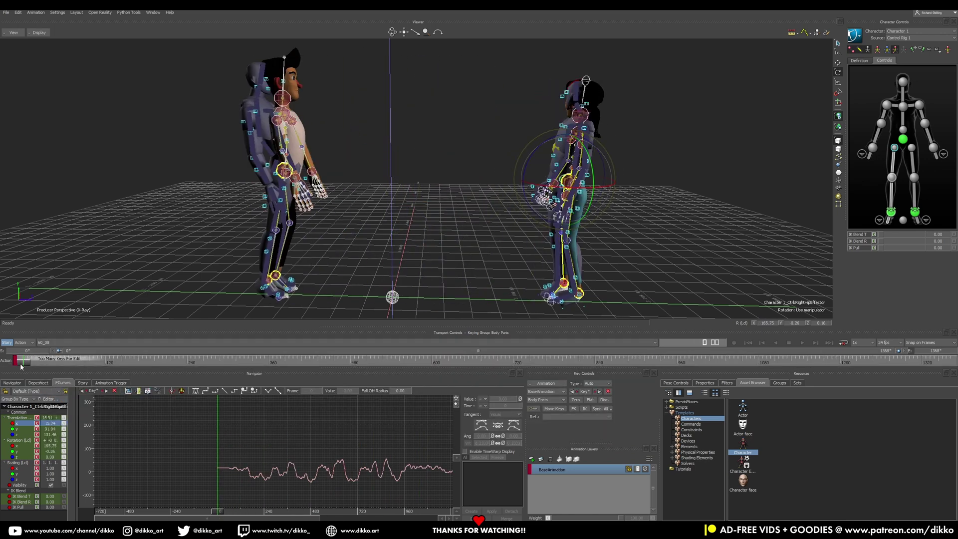
pyautogui.moveTo(105, 360)
pyautogui.mouseDown()
pyautogui.moveTo(317, 341)
pyautogui.moveTo(17, 360)
pyautogui.mouseUp()
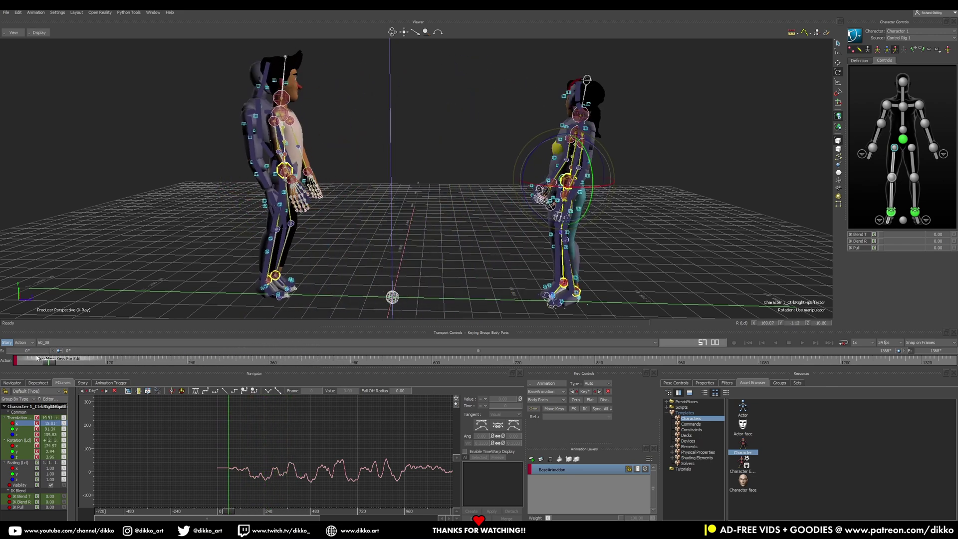
pyautogui.click(46, 342)
pyautogui.click(47, 355)
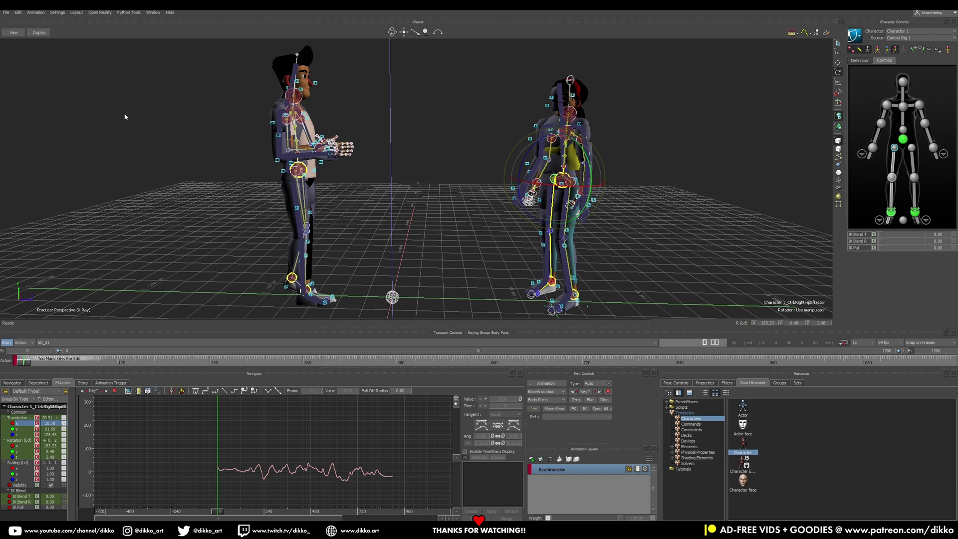
# Step: Start Save As and create and open a 'Baked Anim Takes' folder inside Mobu
pyautogui.click(6, 12)
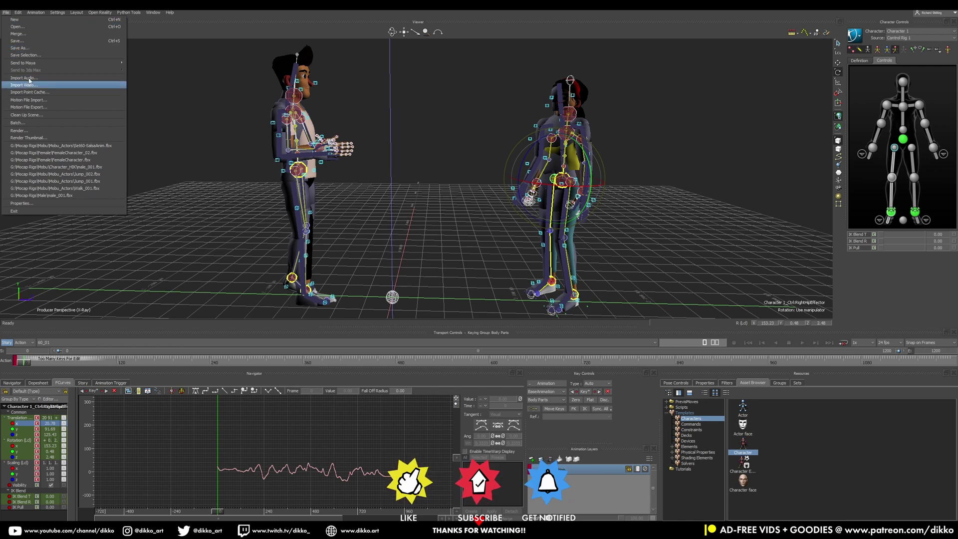
pyautogui.click(49, 48)
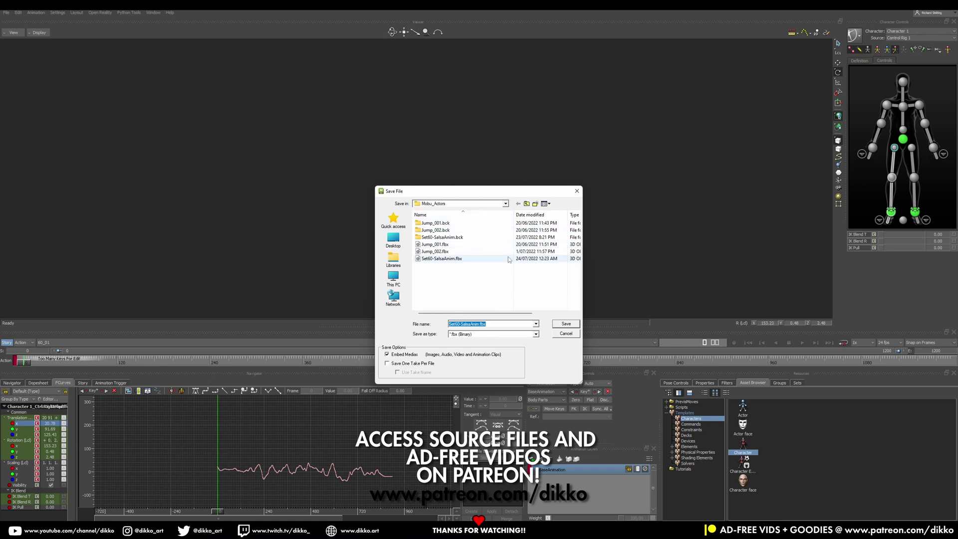
pyautogui.click(527, 204)
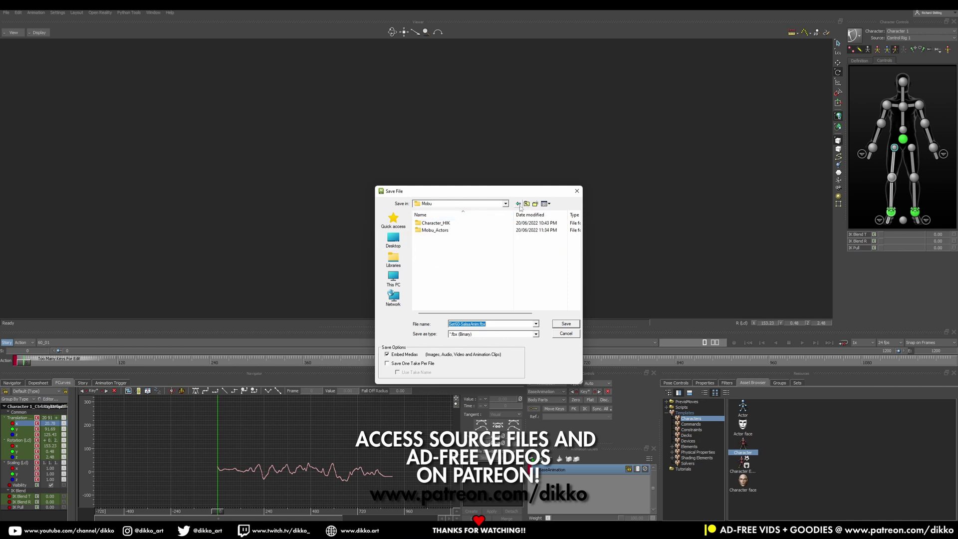
pyautogui.click(535, 205)
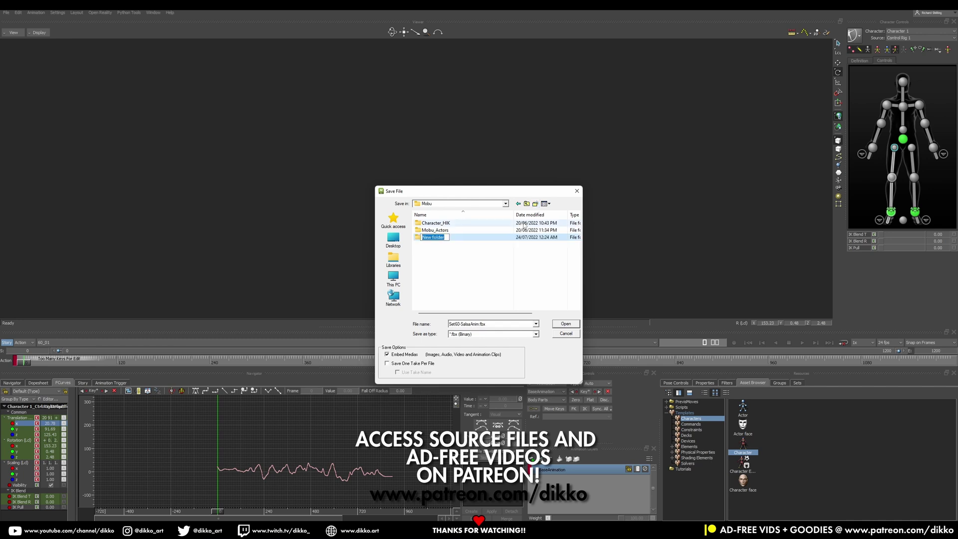
pyautogui.write('Bak')
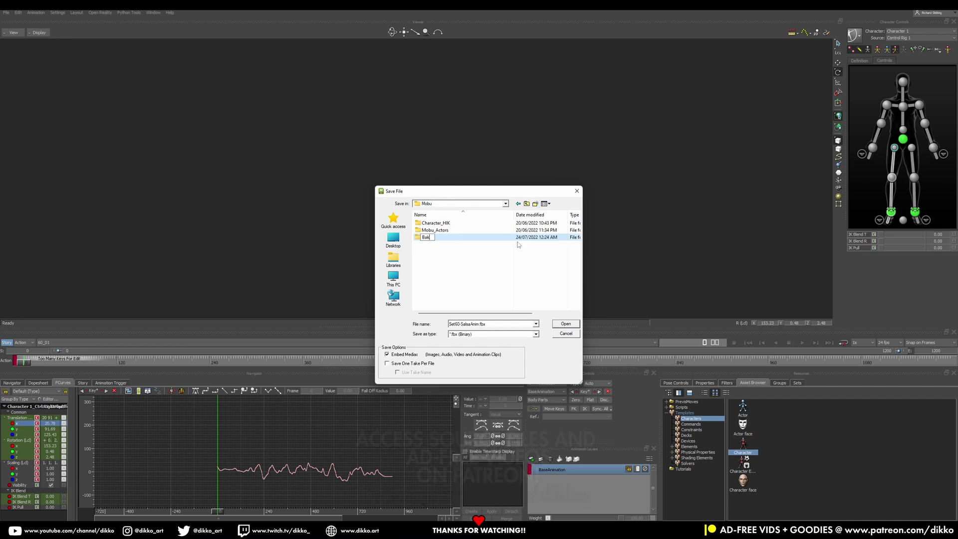
pyautogui.write('dAnim Takes')
pyautogui.press('Return')
pyautogui.doubleClick(446, 238)
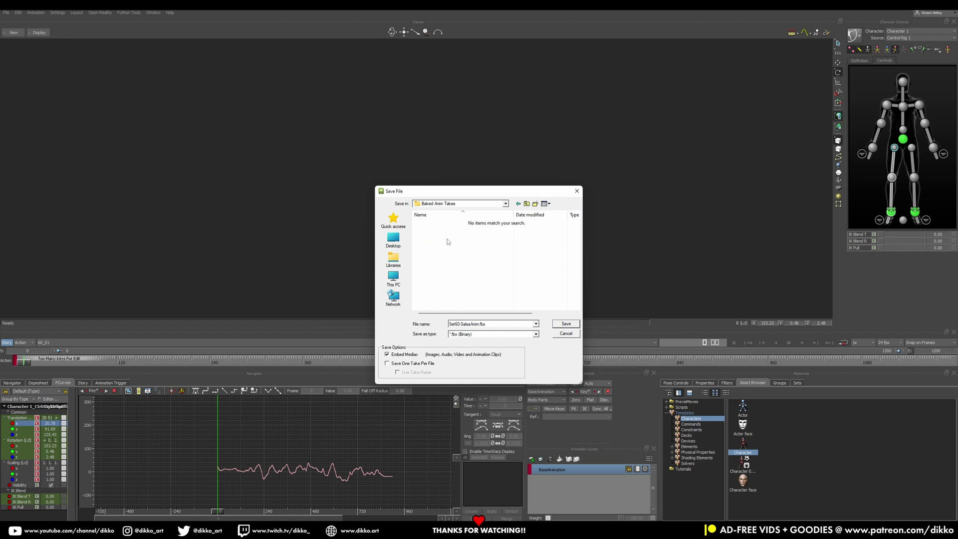
# Step: Create and open a '60 - Salsa Dancing' folder inside Baked Anim Takes
pyautogui.click(536, 204)
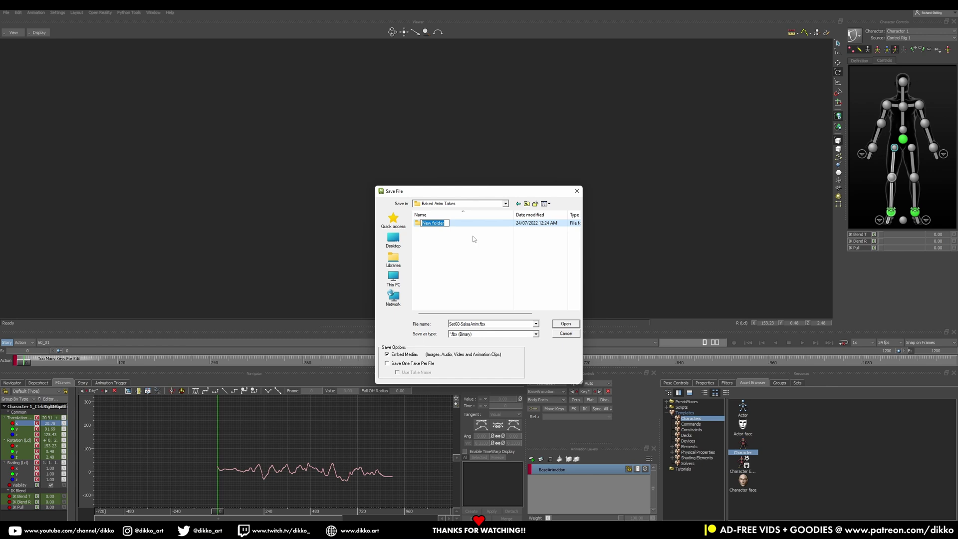
pyautogui.write('60 - D')
pyautogui.press('BackSpace')
pyautogui.write('alsa')
pyautogui.write(' Dancing')
pyautogui.press('Return')
pyautogui.doubleClick(442, 225)
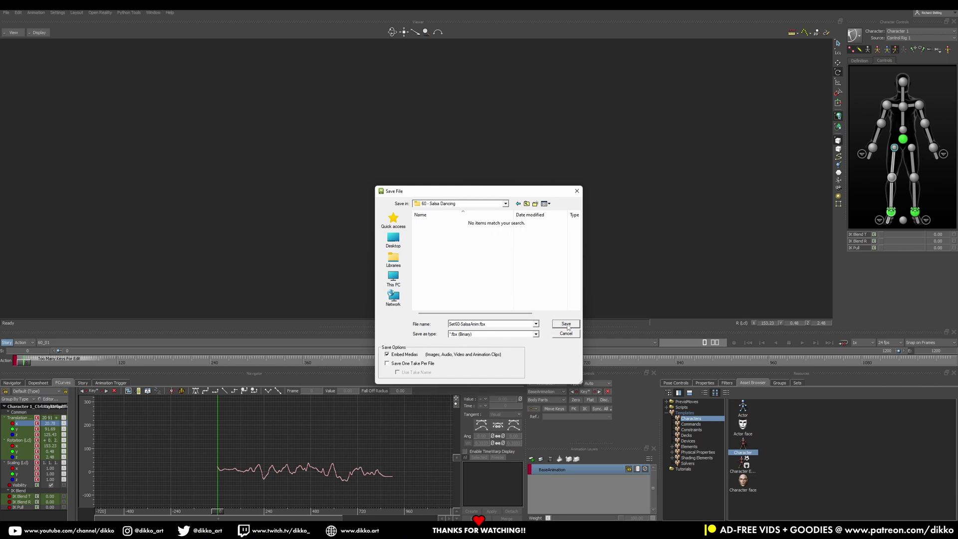
# Step: Enable 'Save One Take Per File' and 'Use Take Name', then continue to Save Options
pyautogui.click(432, 367)
pyautogui.click(398, 373)
pyautogui.click(569, 323)
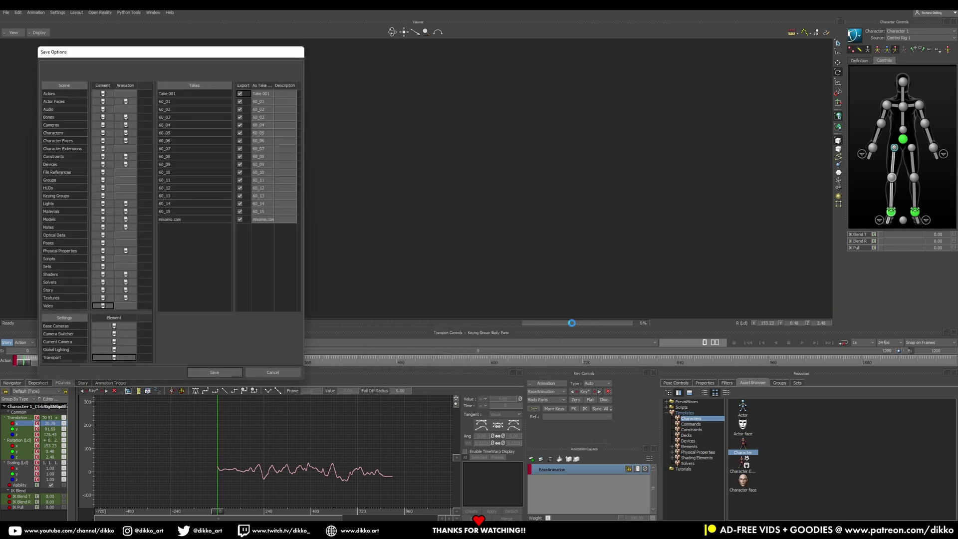
# Step: Exclude Take 001 and mixamo.com from export, and leave out Actors and Optical Data
pyautogui.click(239, 94)
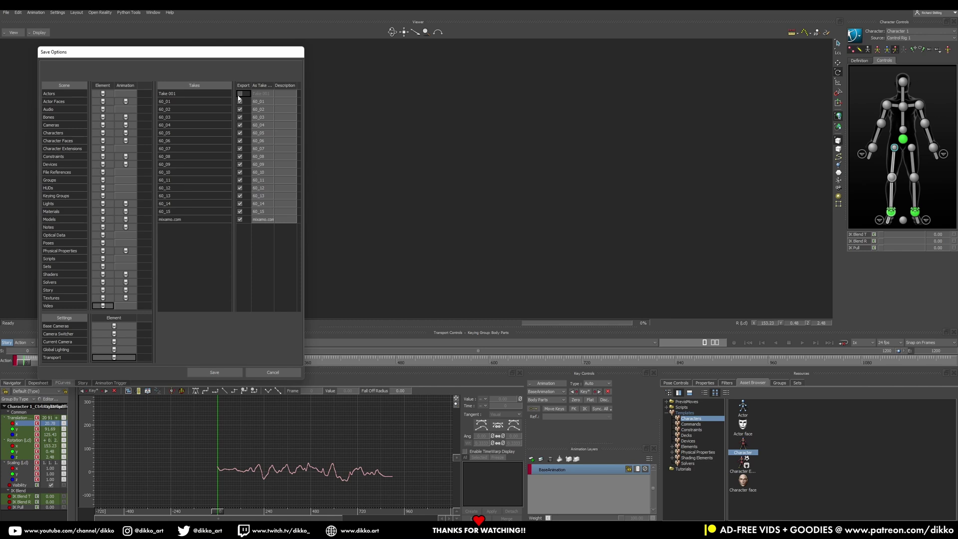
pyautogui.click(240, 220)
pyautogui.click(110, 94)
pyautogui.click(101, 235)
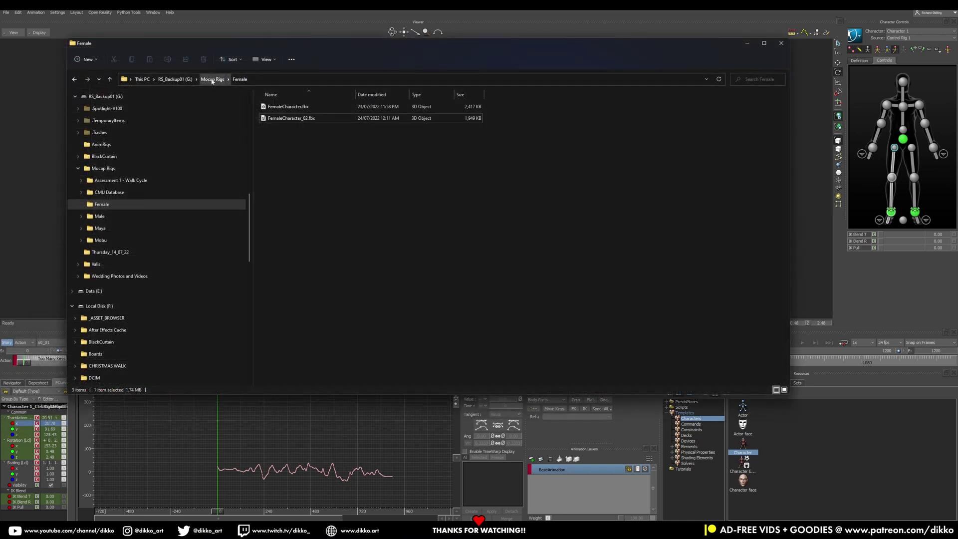
# Step: Browse in Explorer from Mocap Rigs through Mobu and Baked Anim Takes to 60 - Salsa Dancing
pyautogui.click(213, 80)
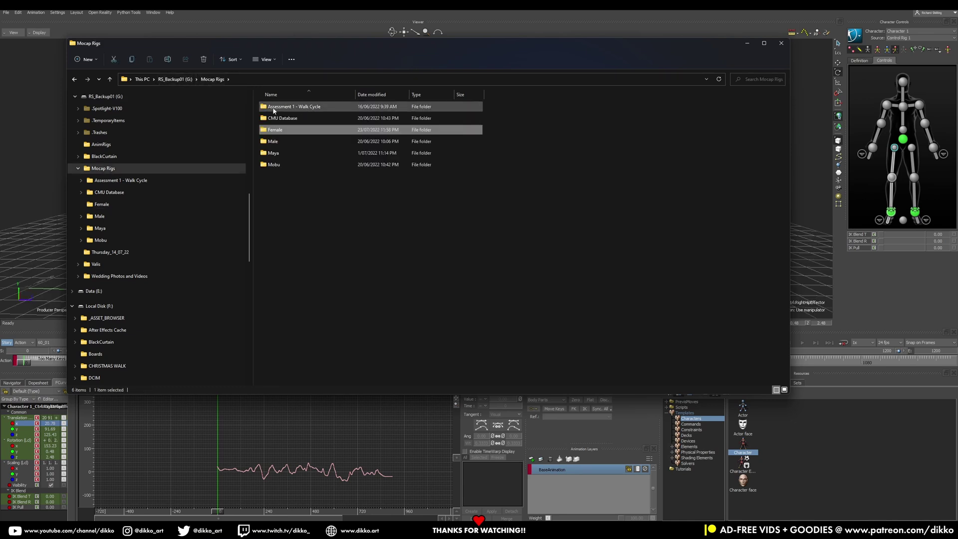
pyautogui.click(282, 163)
pyautogui.doubleClick(282, 164)
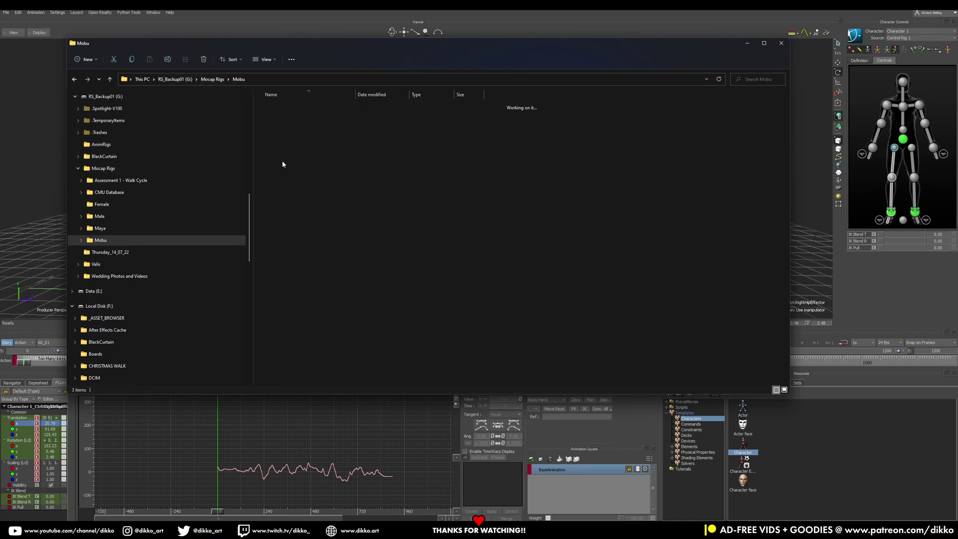
pyautogui.doubleClick(295, 108)
pyautogui.doubleClick(292, 109)
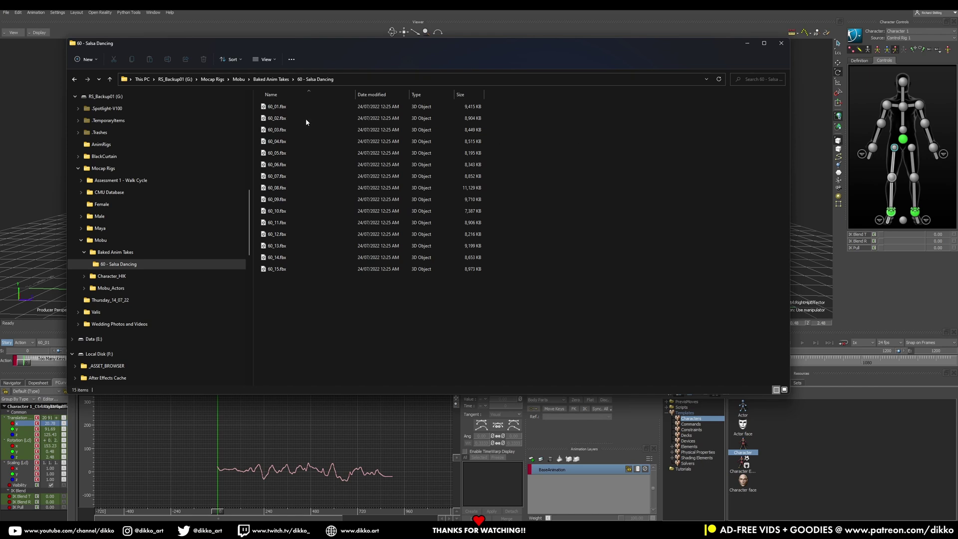
# Step: Close File Explorer after checking the fifteen exported salsa takes, returning to the two-character scene
pyautogui.click(780, 43)
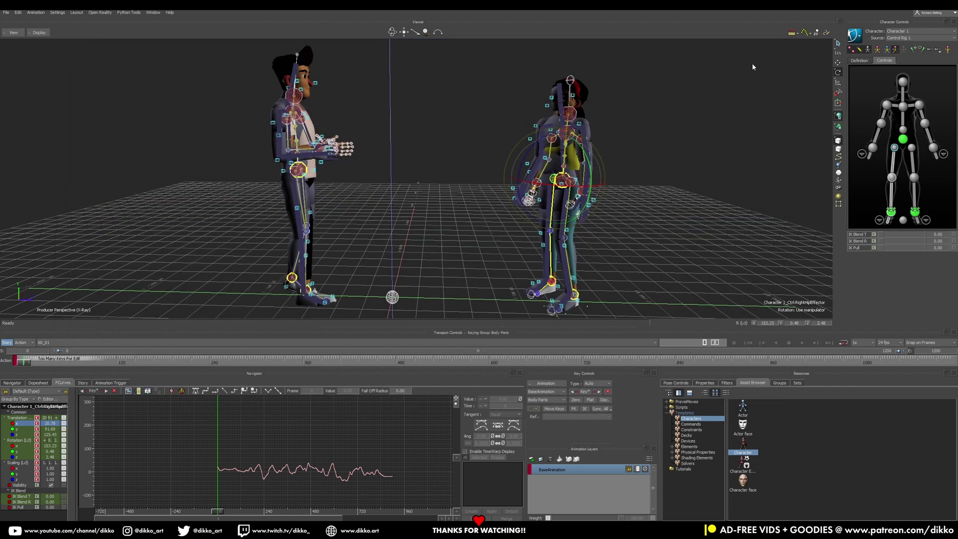